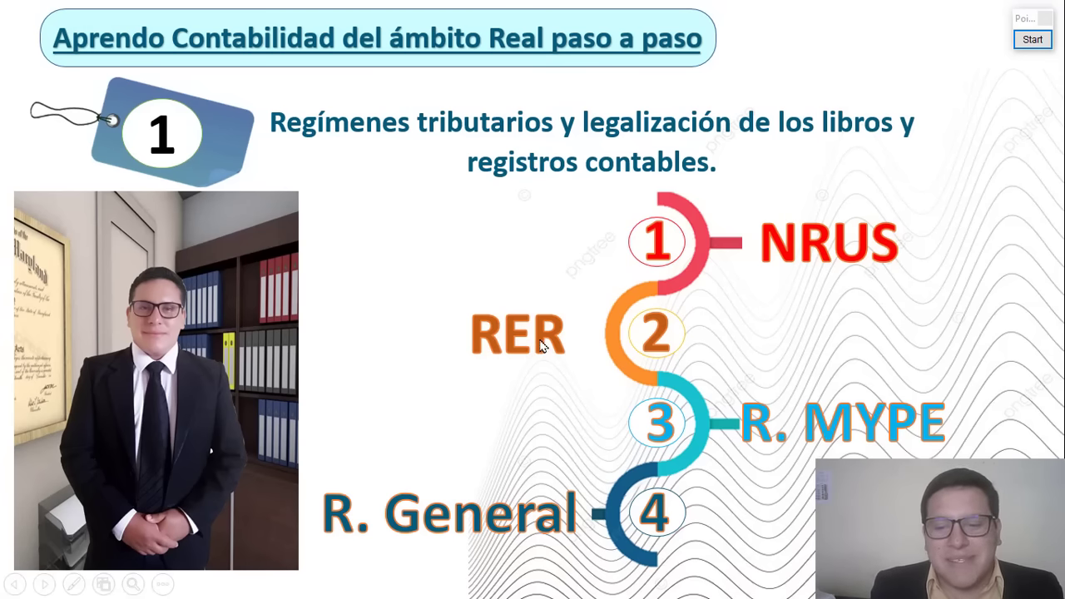
Advance the slideshow from the tax regimes overview to the RER – Régimen Especial de Renta slide.
left_click(657, 339)
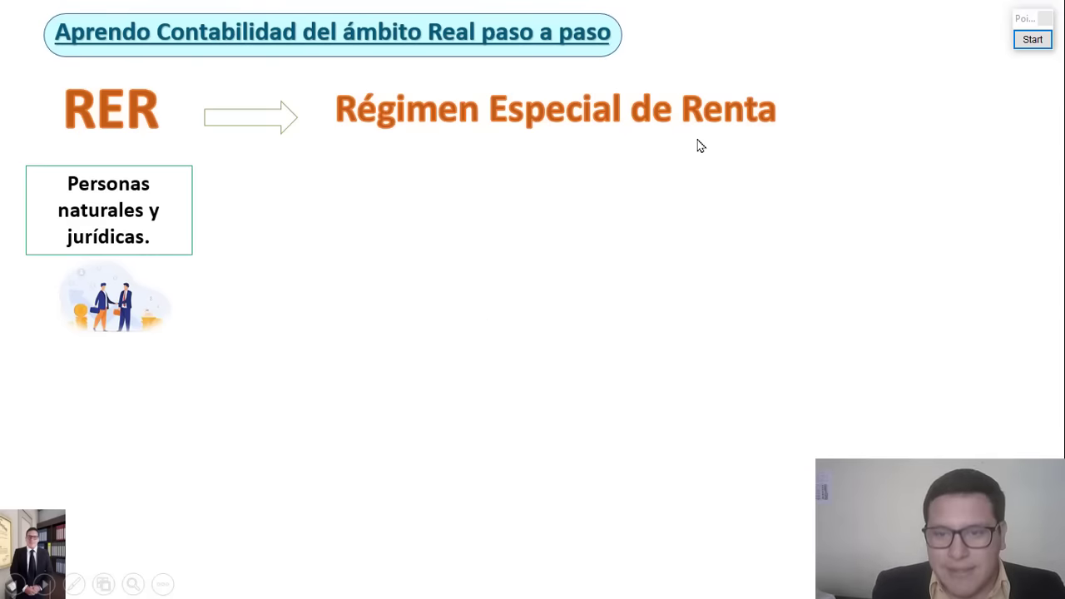
Tick 'Personas' and 'jurídicas' in red, clear the ink, and reveal the Ingresos y Compras box.
left_click(1033, 39)
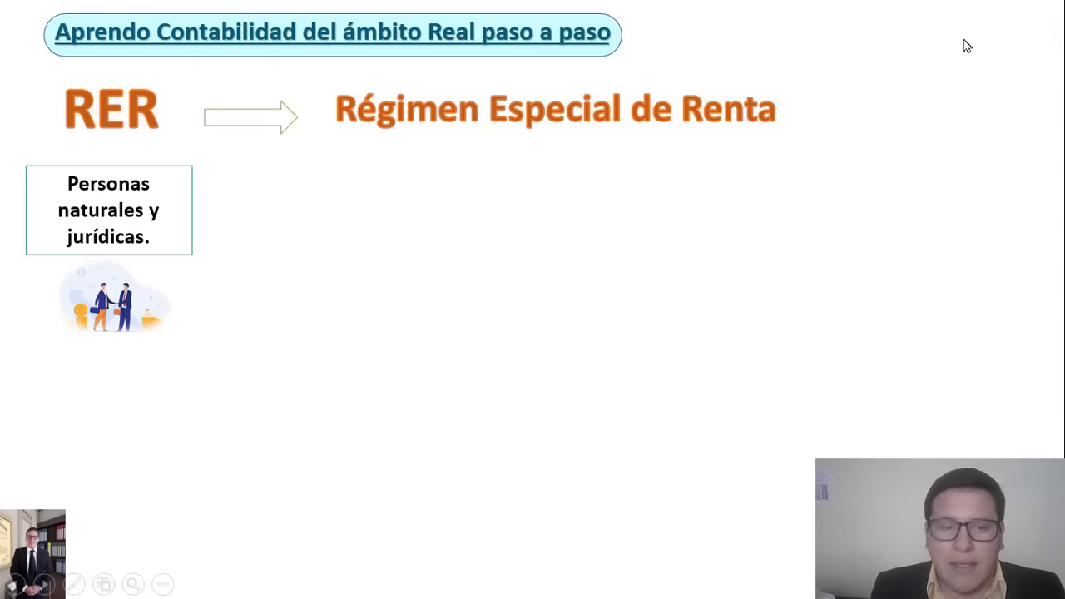
left_click_drag(153, 182, 174, 168)
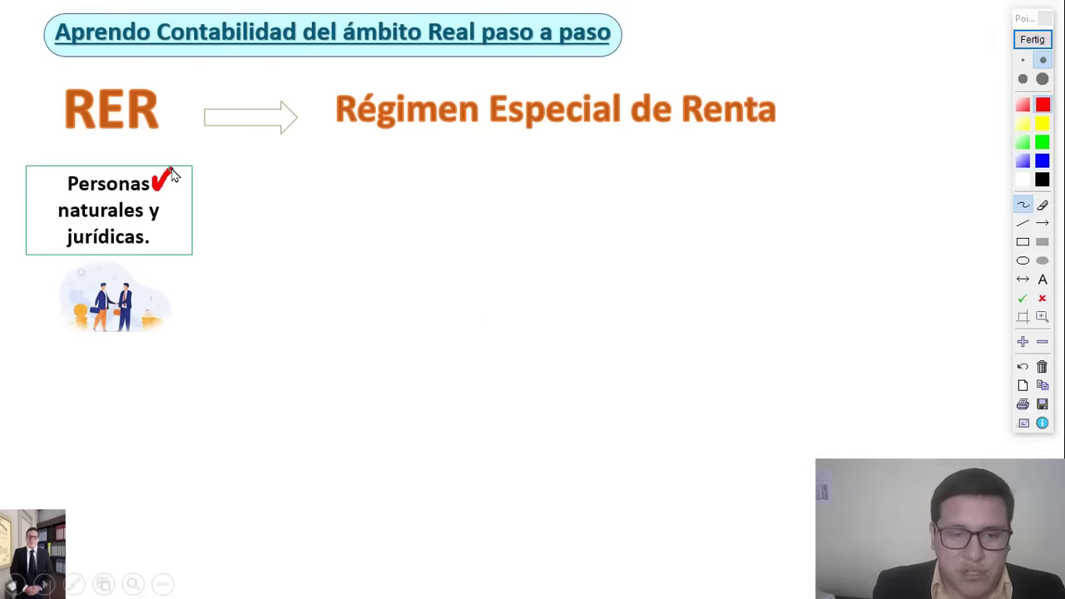
left_click_drag(155, 235, 193, 216)
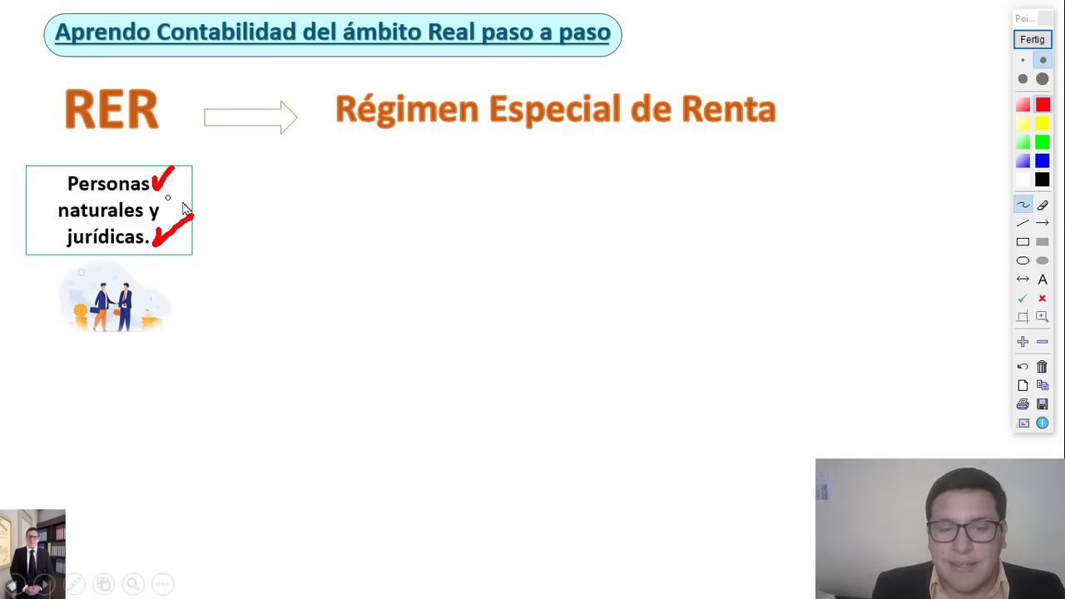
left_click(1032, 39)
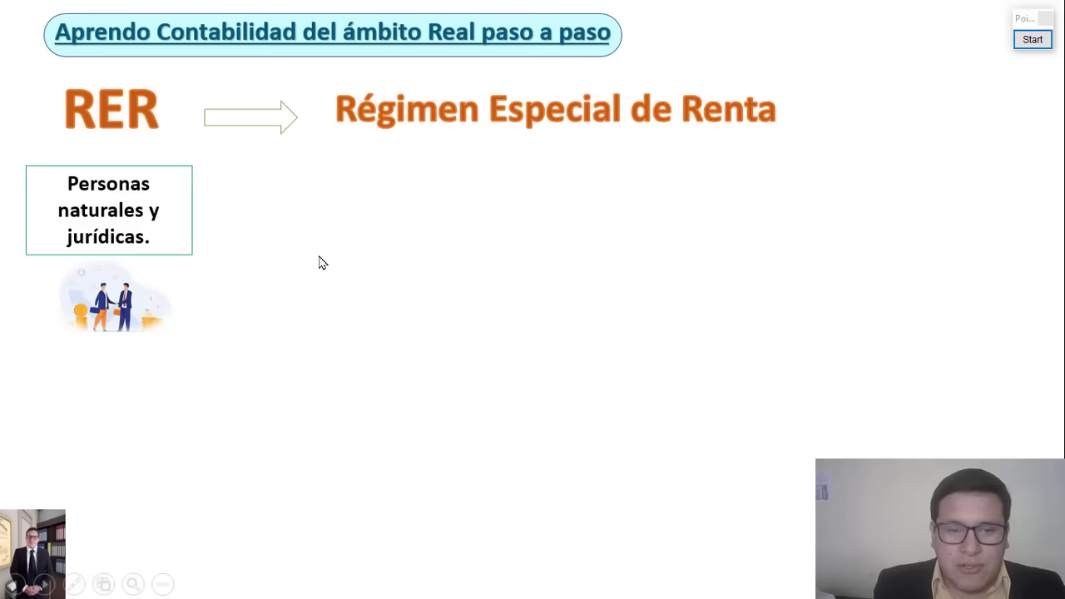
left_click(373, 261)
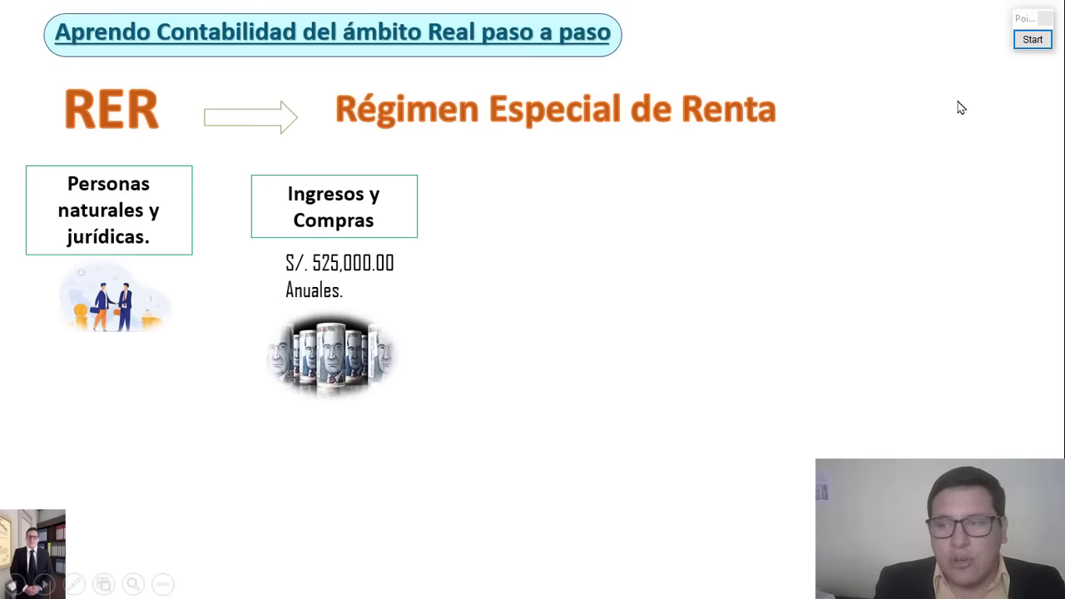
Mark the S/. 525,000.00 annual limit in red, clear it, and reveal Hasta 10 trabajadores.
left_click(1032, 40)
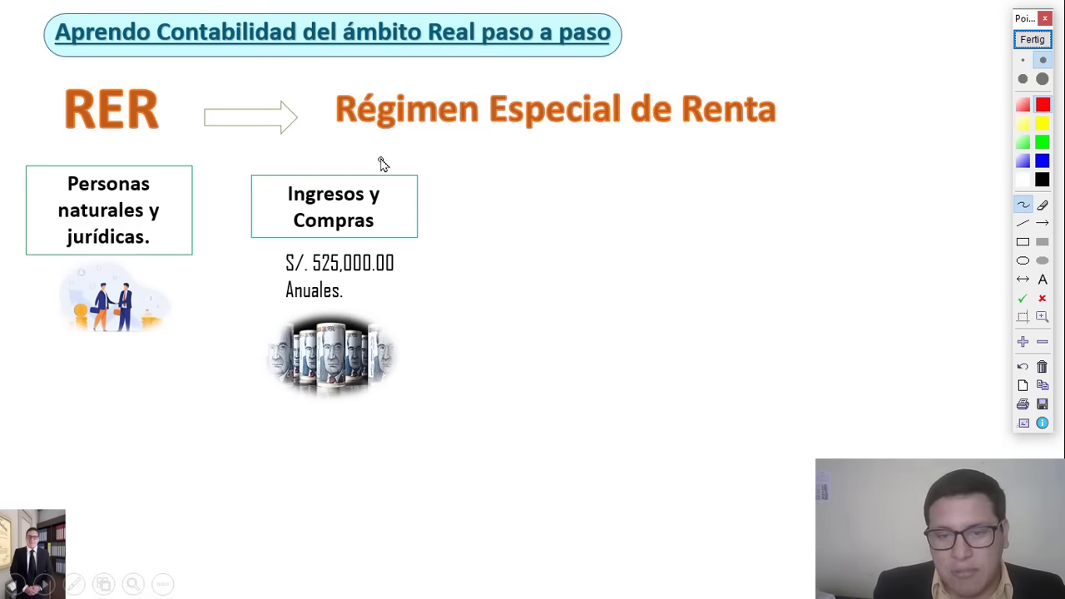
mouse_move(392, 144)
left_mouse_down()
mouse_move(419, 169)
mouse_move(457, 143)
mouse_move(441, 167)
left_mouse_up()
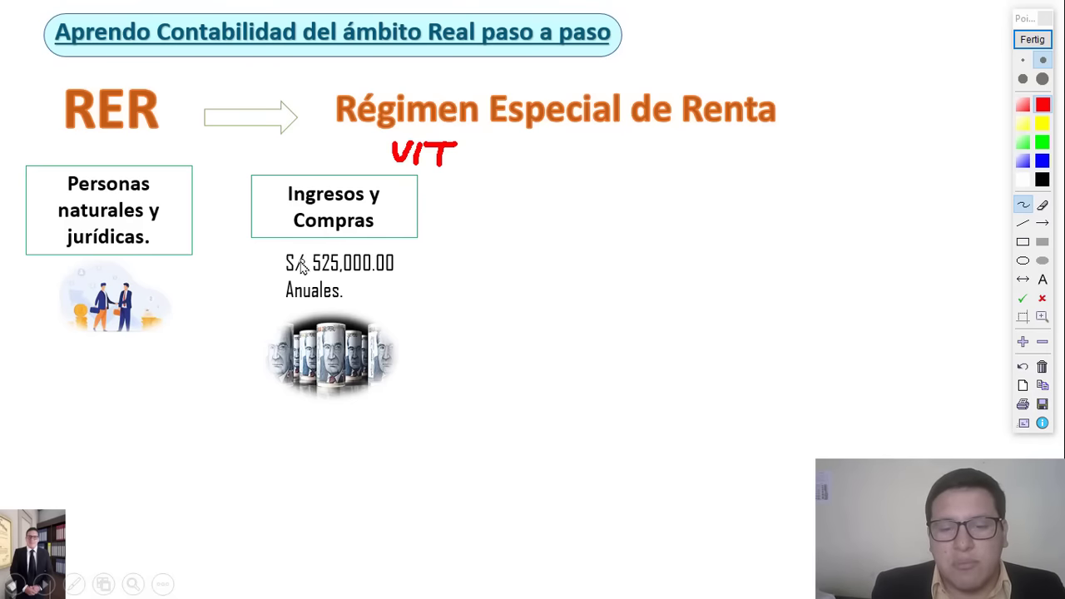
left_click_drag(277, 247, 258, 301)
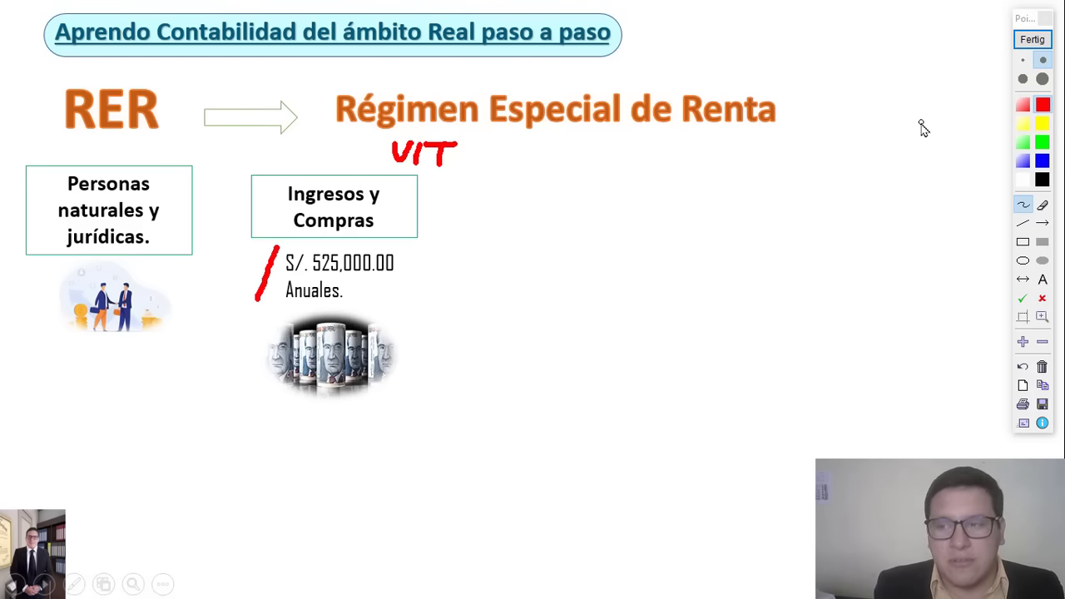
left_click(1036, 41)
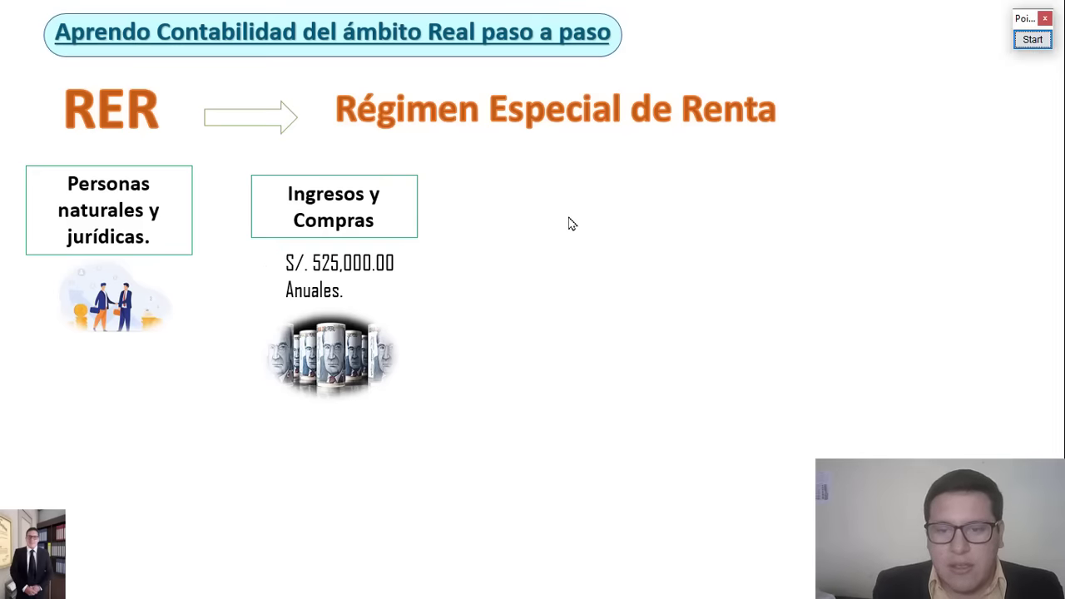
left_click(563, 245)
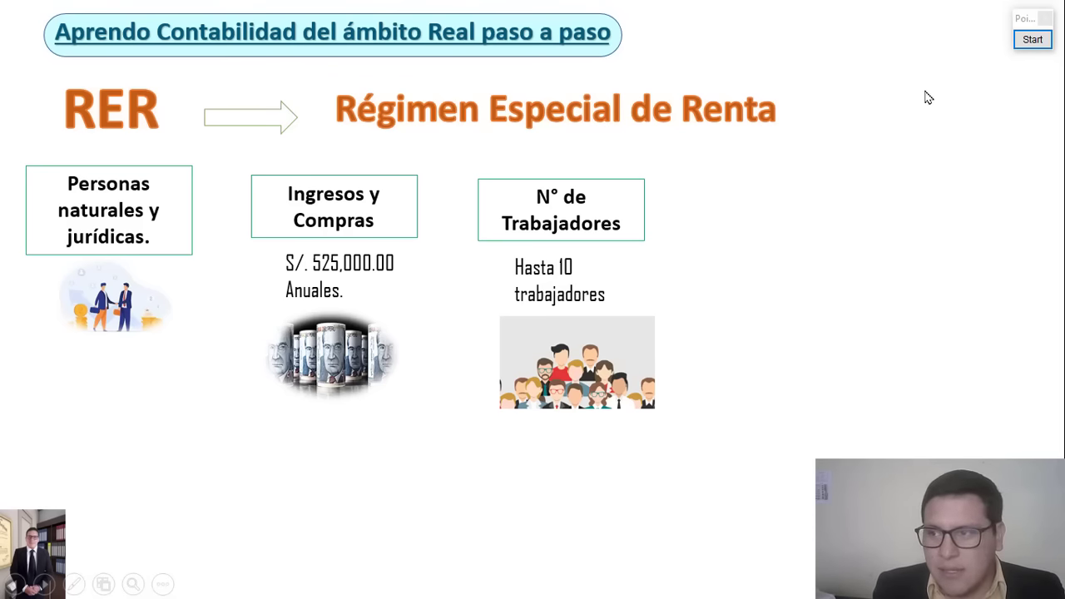
Arrow and mark Hasta 10 trabajadores, underline RER in red, clear, then reveal Activos Fijos.
left_click(1033, 39)
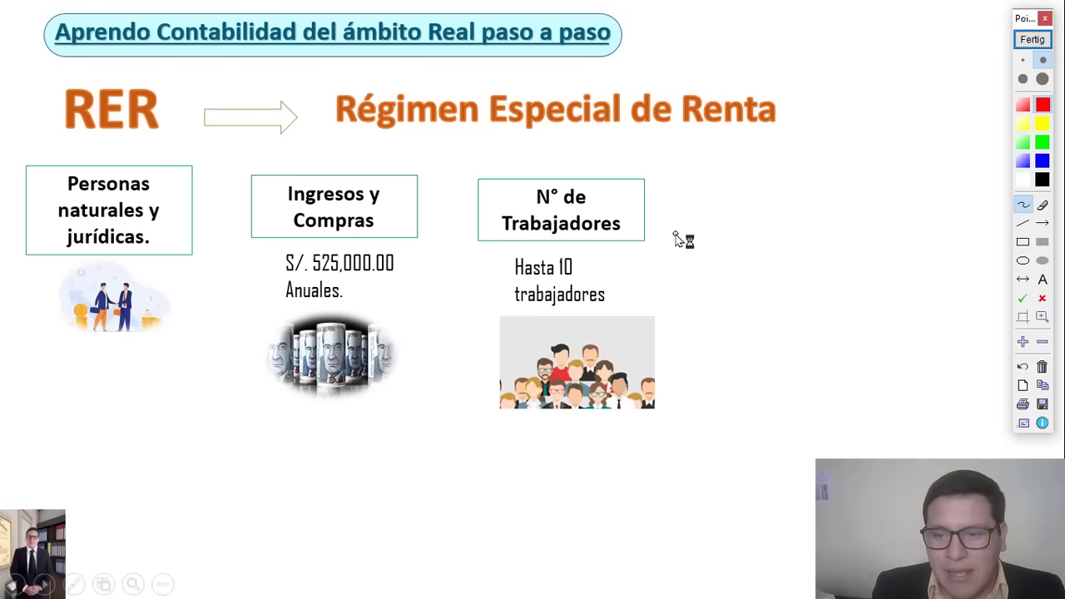
mouse_move(678, 234)
left_mouse_down()
mouse_move(642, 294)
mouse_move(630, 273)
left_mouse_up()
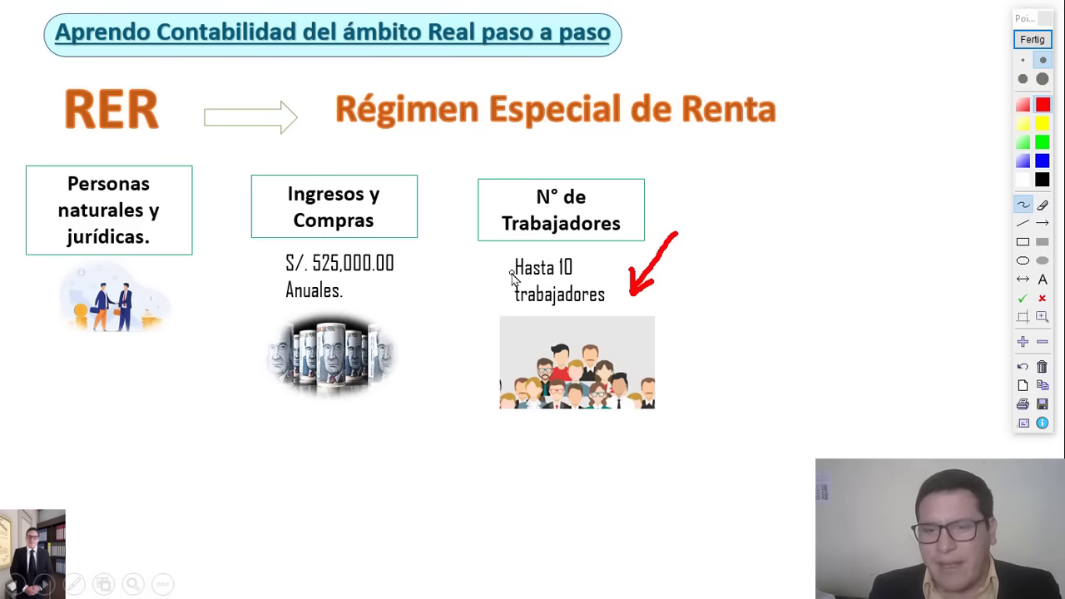
left_click_drag(69, 142, 168, 142)
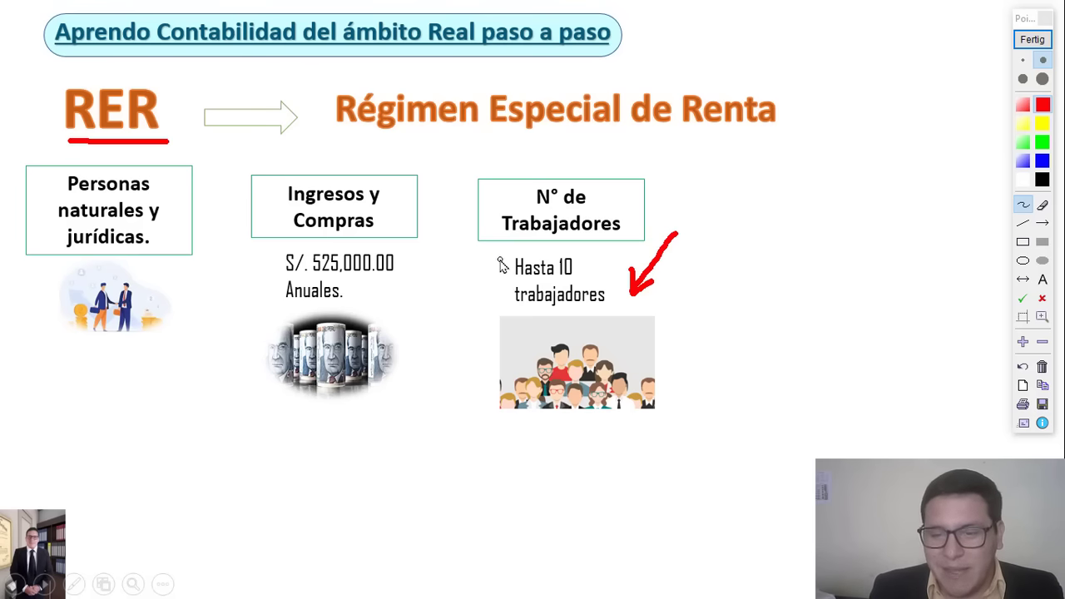
left_click_drag(501, 265, 507, 321)
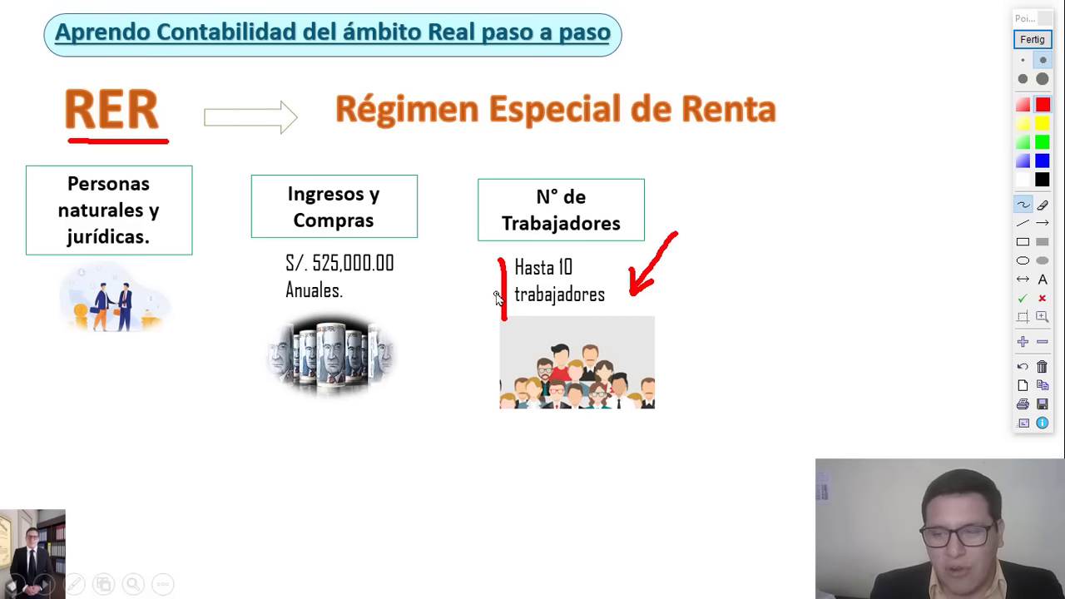
left_click(1045, 42)
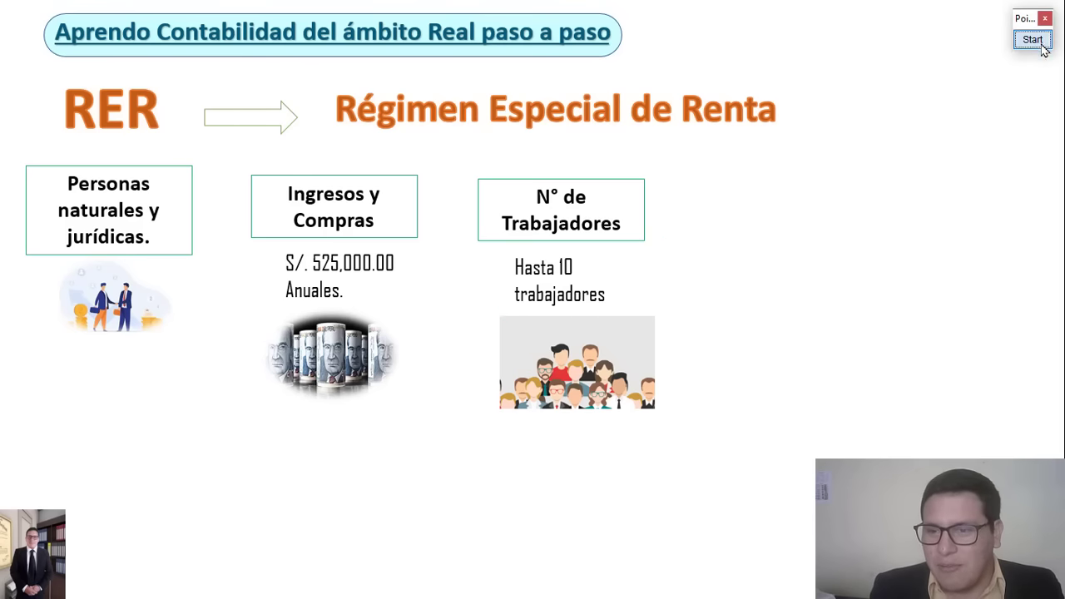
left_click(776, 196)
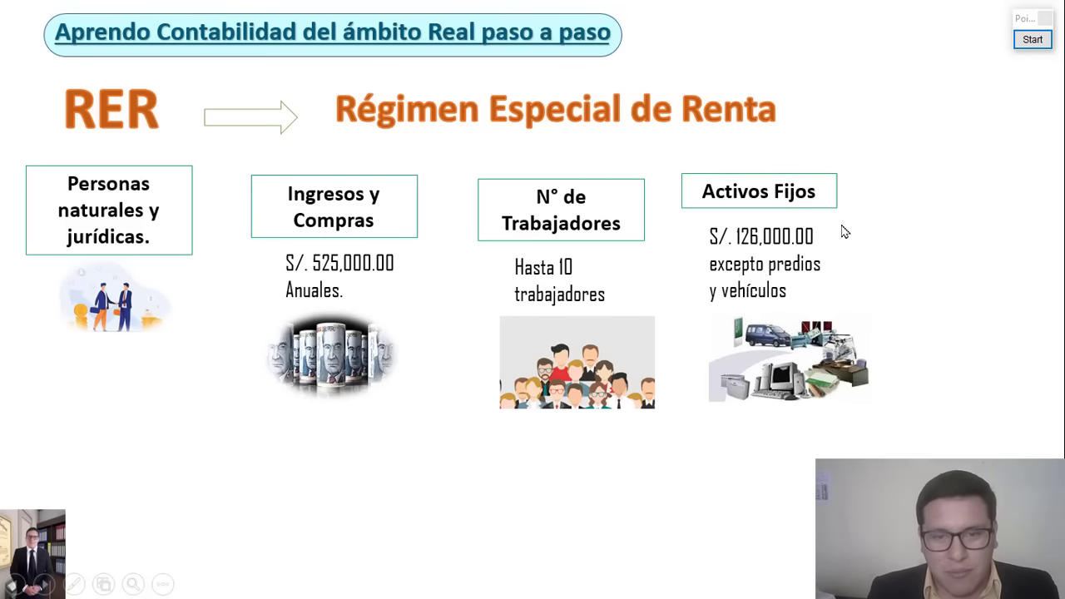
Underline the S/. 126,000.00 fixed-asset limit in red, clear it, and reveal Comprobantes que emiten.
left_click(1033, 39)
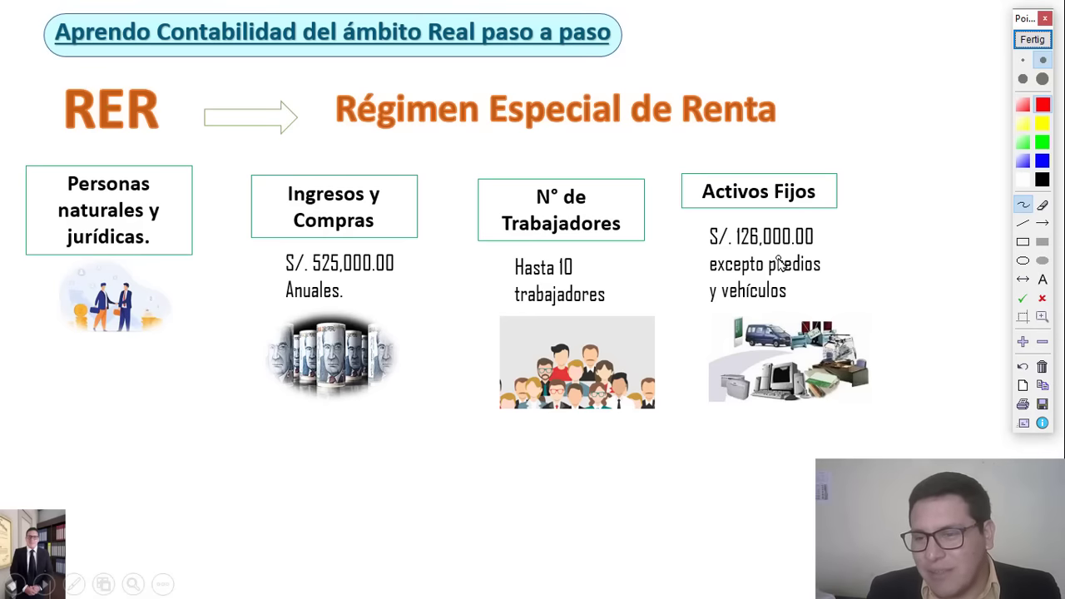
left_click_drag(726, 248, 813, 250)
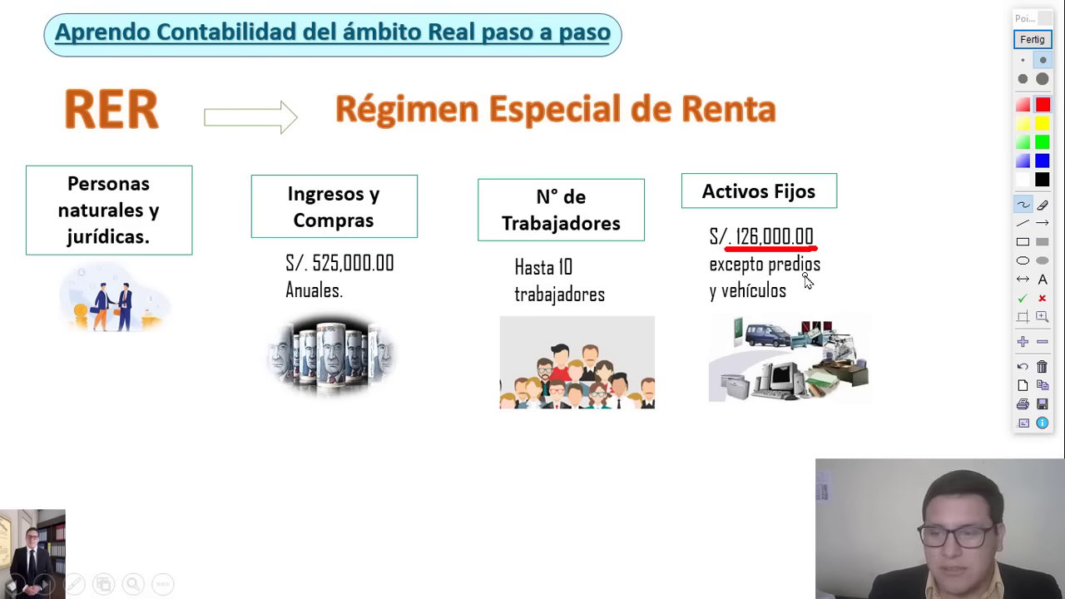
left_click(1032, 39)
key("Right")
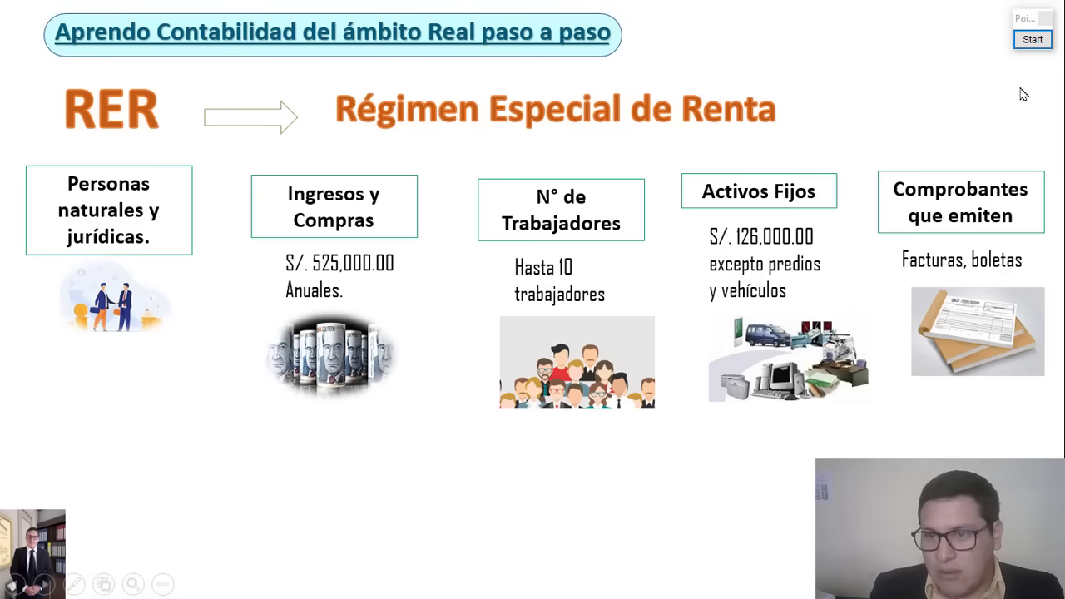
Underline boletas in red with freehand drawing, then clear the ink and reveal Libros y registros.
left_click(1032, 39)
left_click(1021, 205)
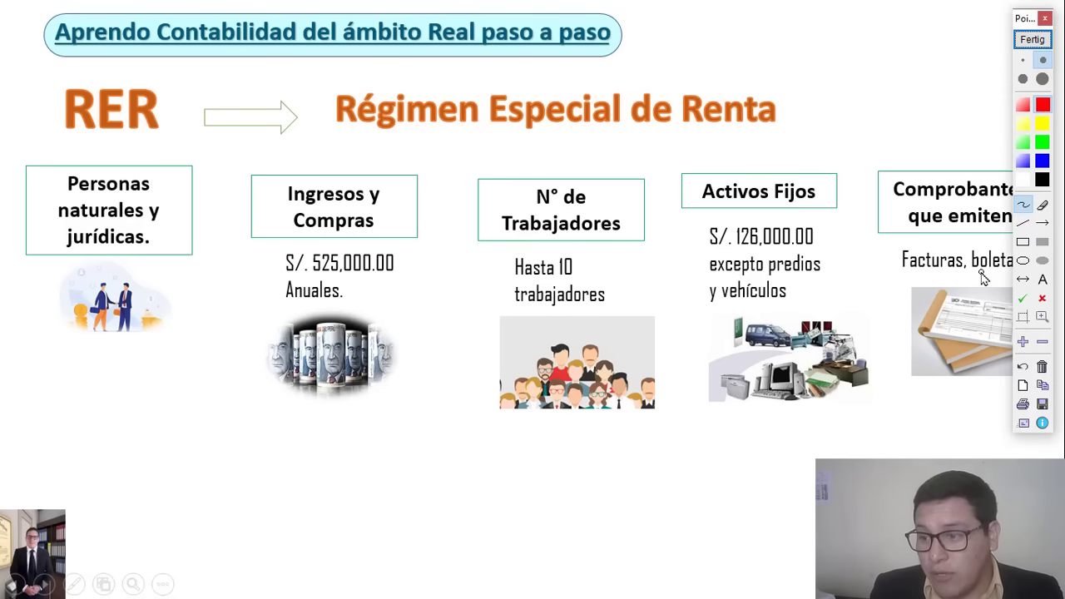
left_click_drag(973, 270, 1013, 270)
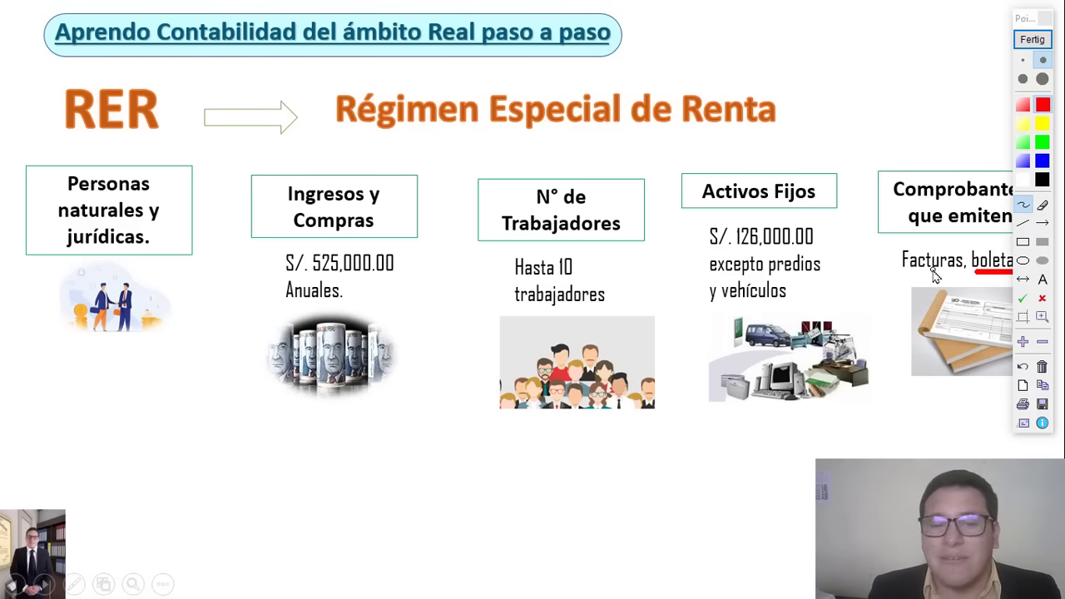
left_click(1030, 42)
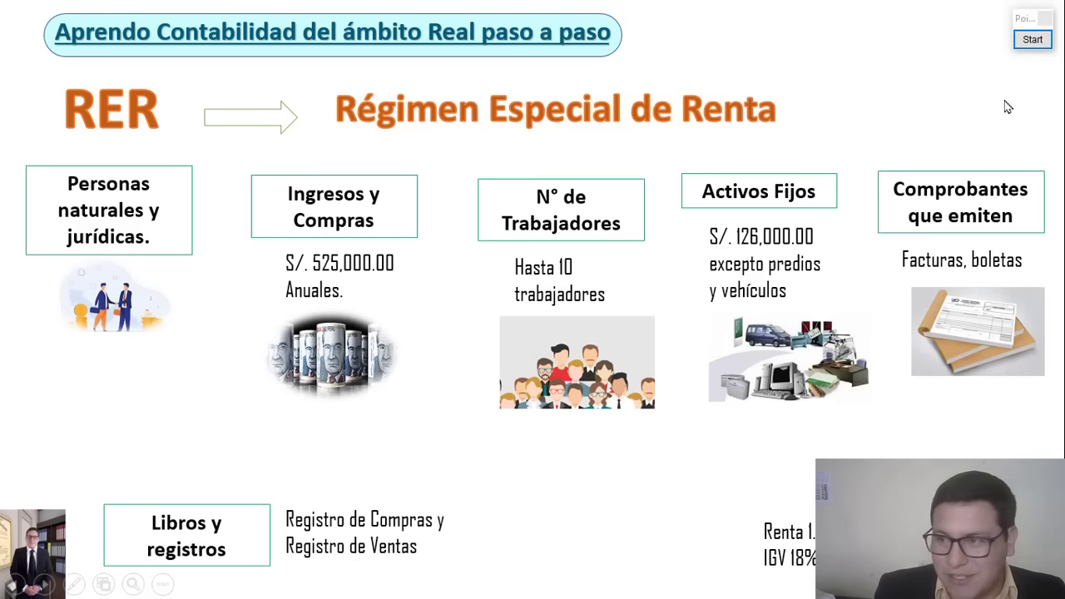
Underline Registro de Compras and Ventas, arrow the Renta rate and IGV 18%, then clear and advance.
left_click(1032, 40)
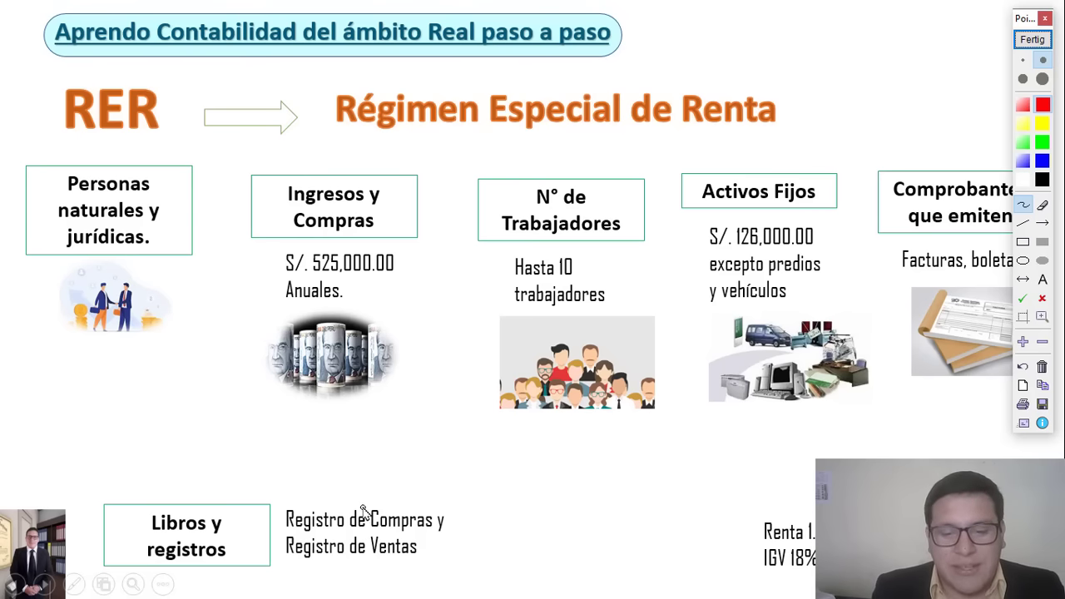
left_click_drag(315, 528, 427, 536)
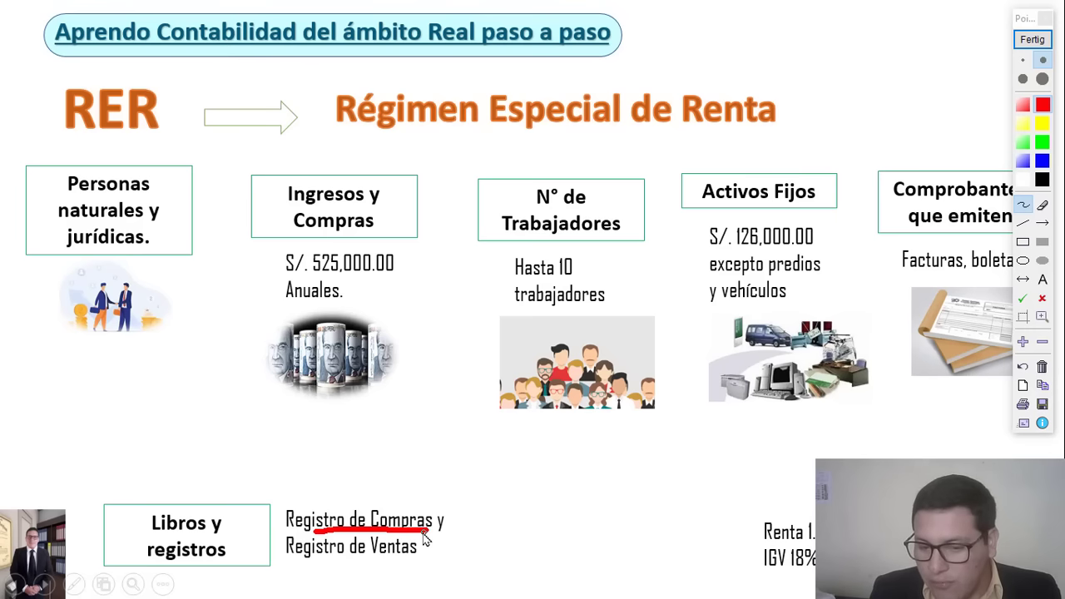
left_click_drag(293, 561, 415, 563)
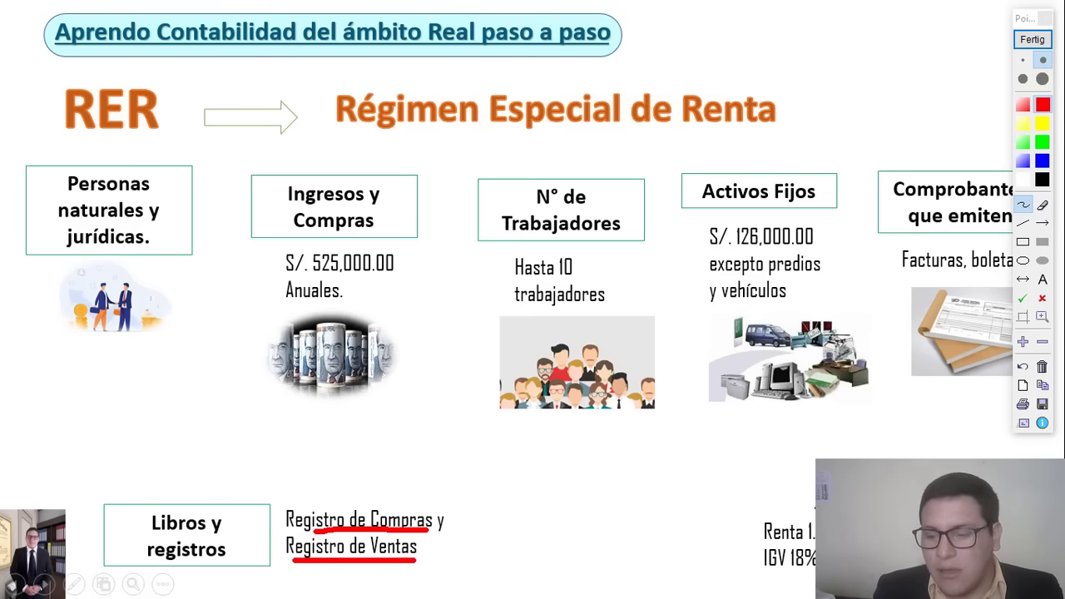
left_click_drag(729, 522, 747, 515)
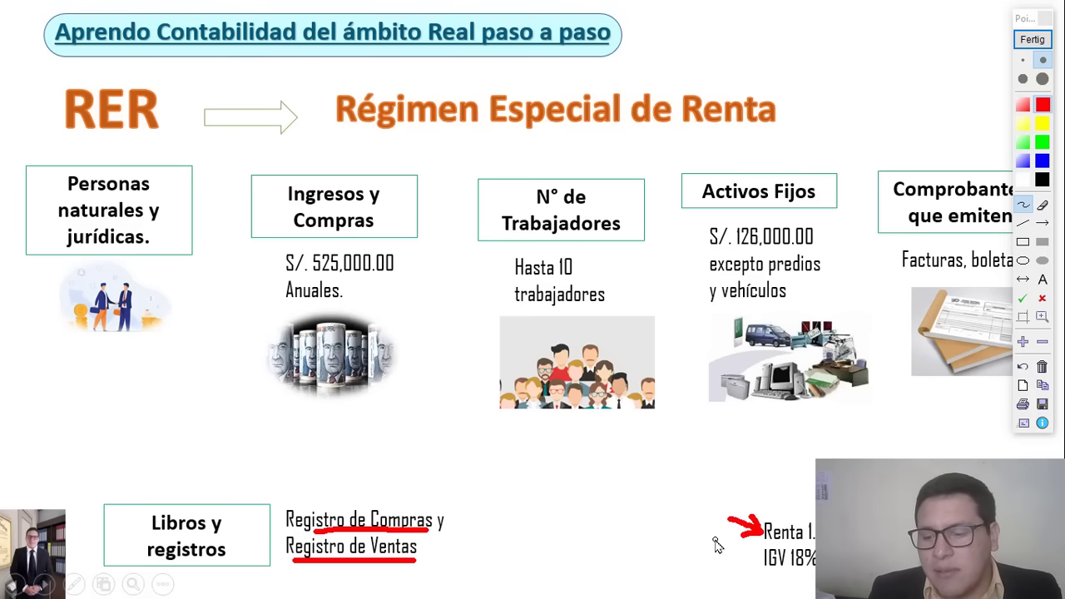
left_click_drag(714, 539, 748, 566)
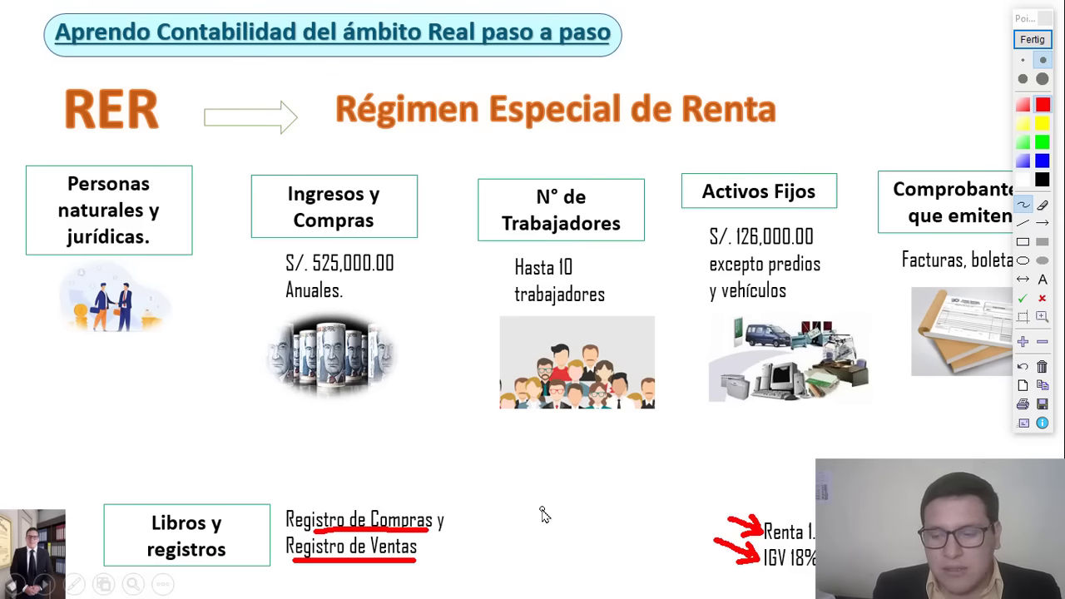
left_click(1032, 39)
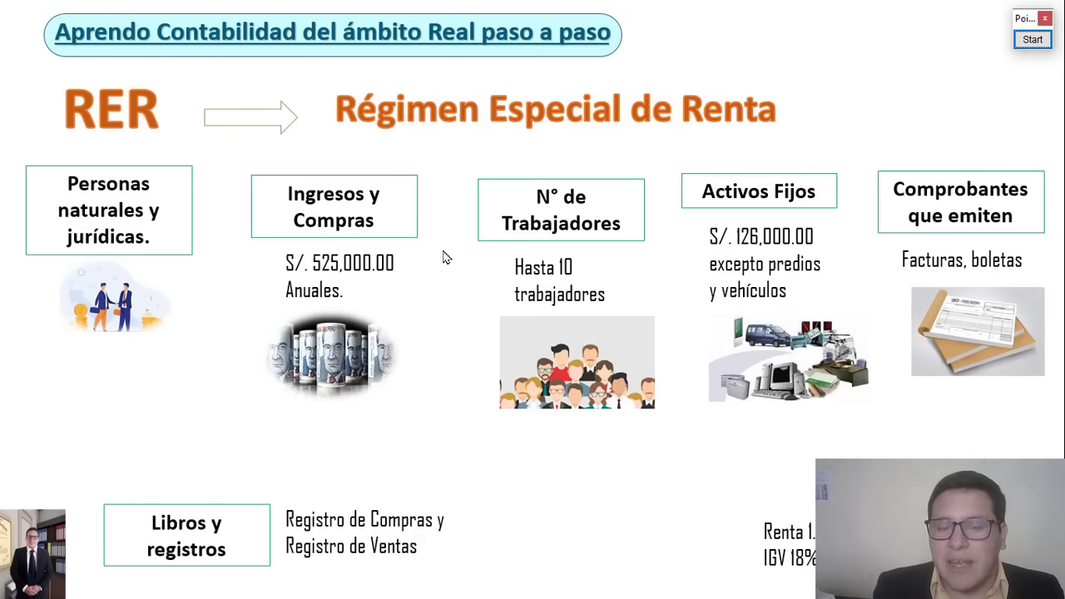
left_click(448, 269)
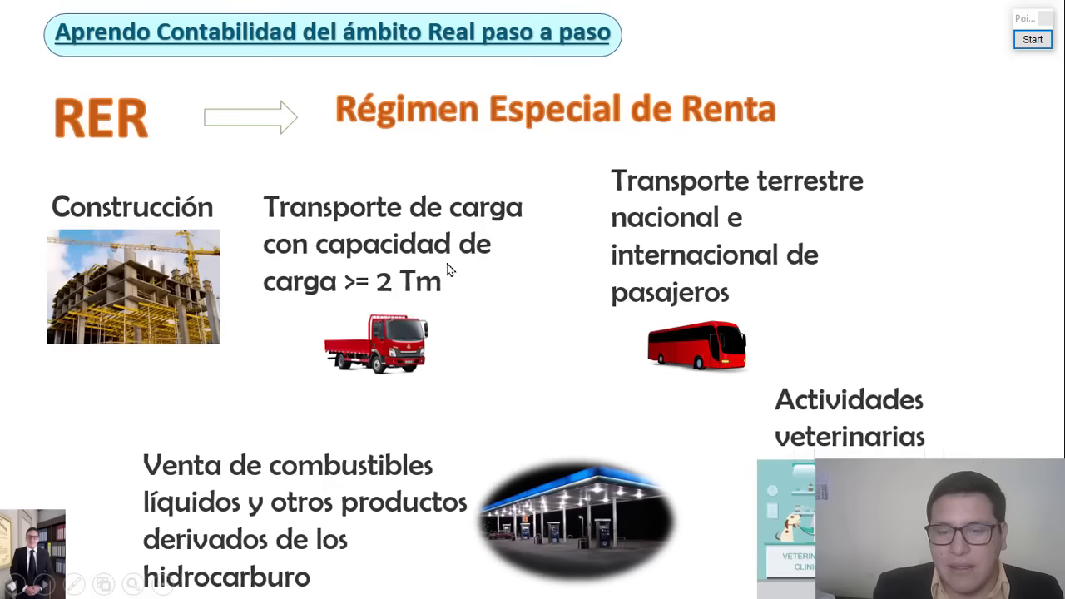
Outline Construcción and mark an X by pasajeros in red, clear the ink, and switch to Excel.
left_click(1032, 39)
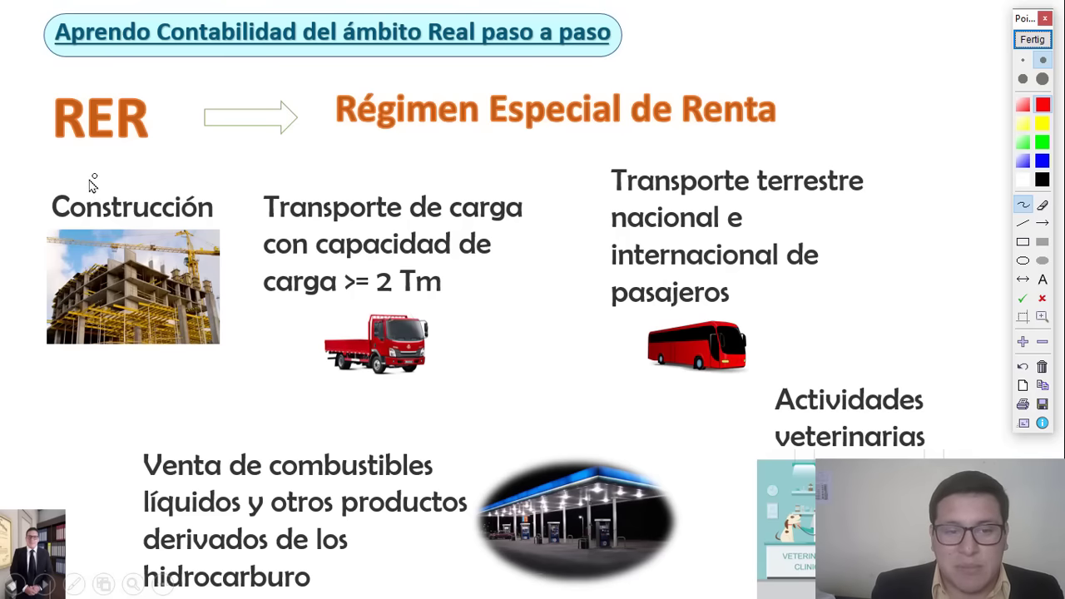
mouse_move(119, 188)
left_mouse_down()
mouse_move(243, 188)
mouse_move(242, 329)
mouse_move(175, 348)
mouse_move(48, 340)
mouse_move(60, 185)
left_mouse_up()
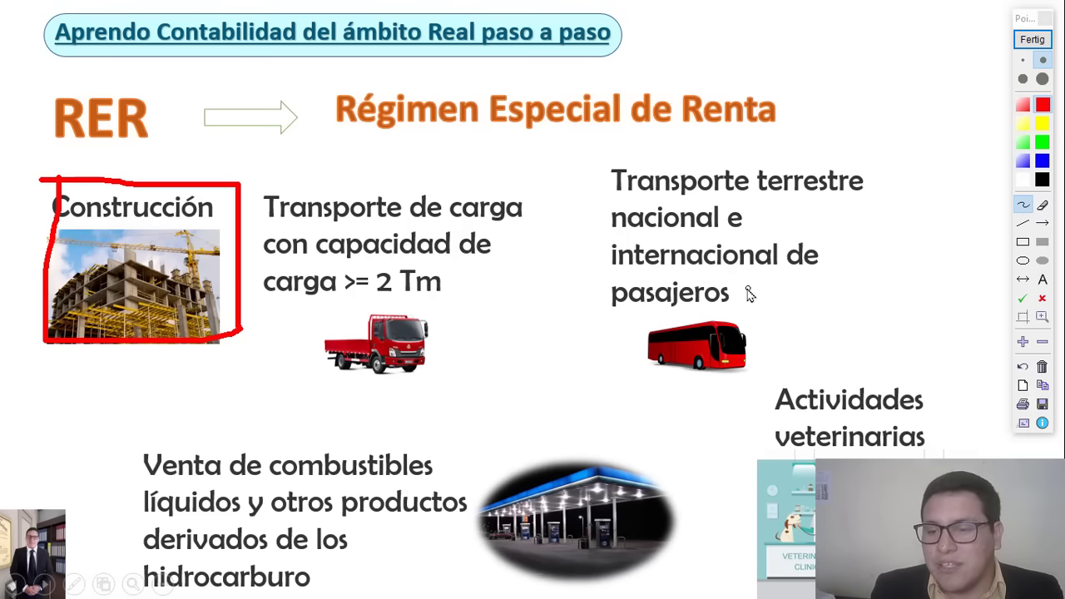
mouse_move(744, 291)
left_mouse_down()
mouse_move(749, 323)
mouse_move(734, 313)
left_mouse_up()
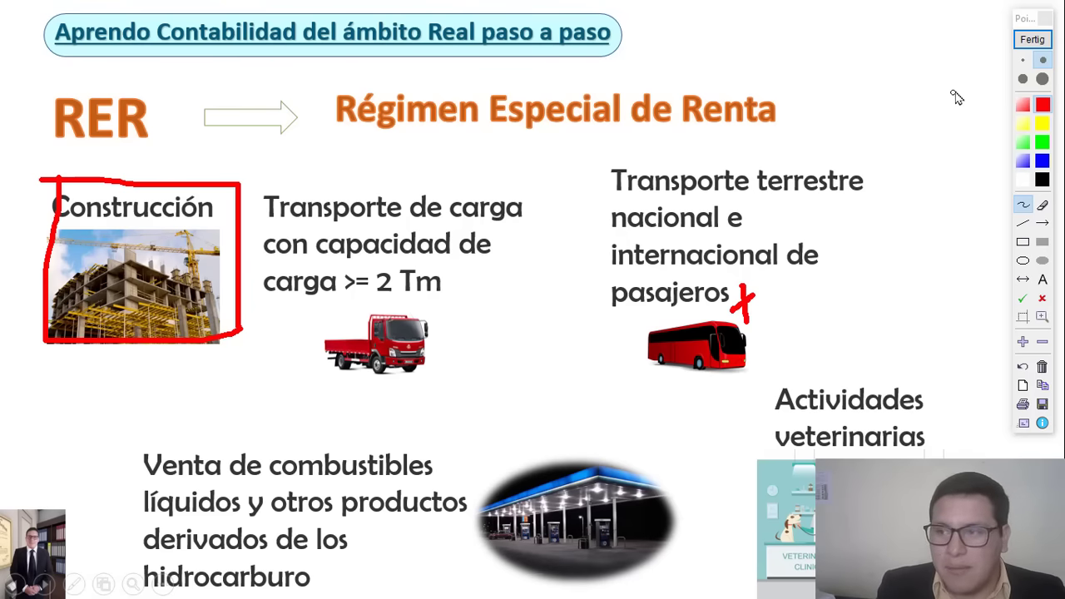
left_click(1035, 47)
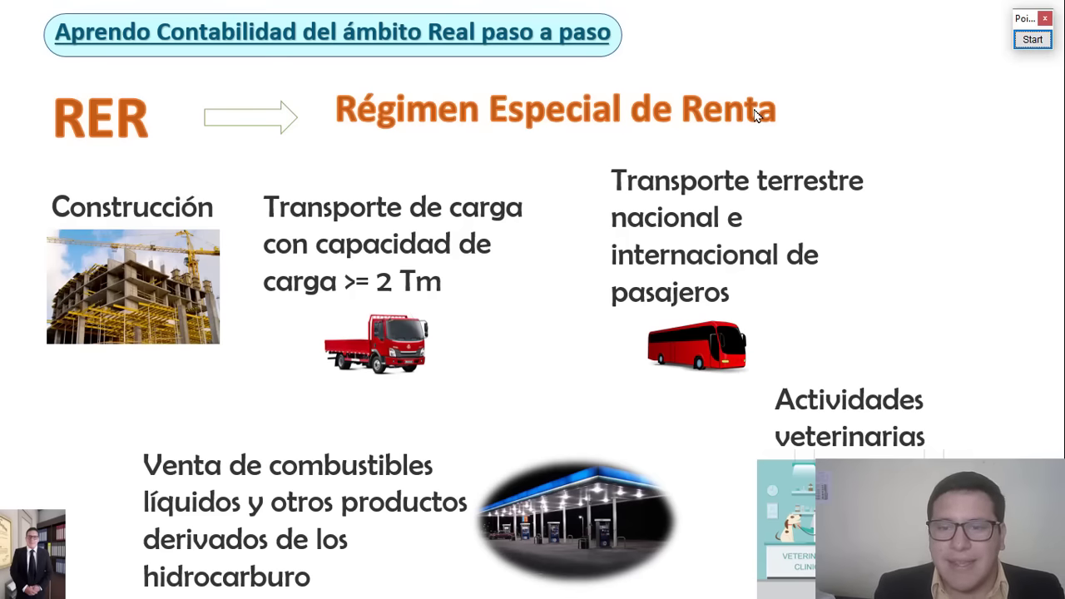
key("alt+Tab")
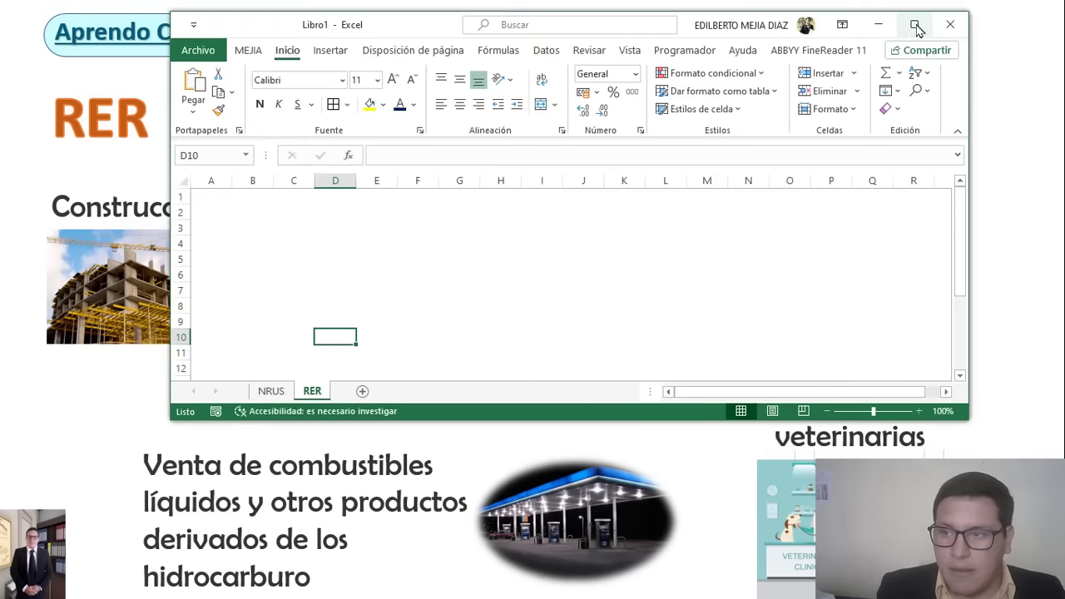
Maximize Excel, type the RÉGIMEN ESPECIAL DE RENTA title, and fill months Enero through Diciembre.
left_click(915, 21)
type("R")
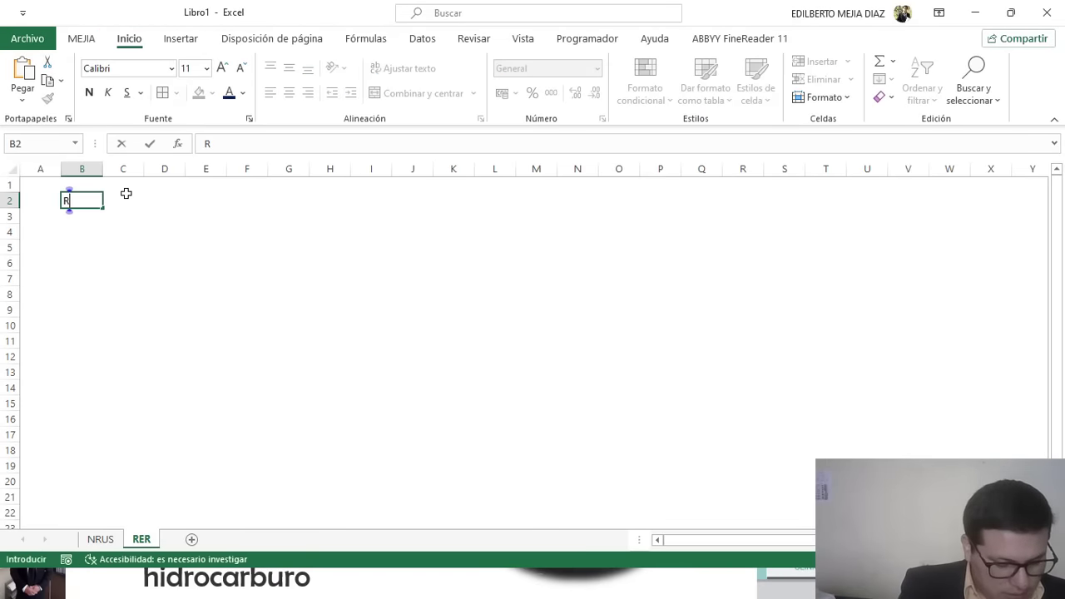
type("EGIEMN")
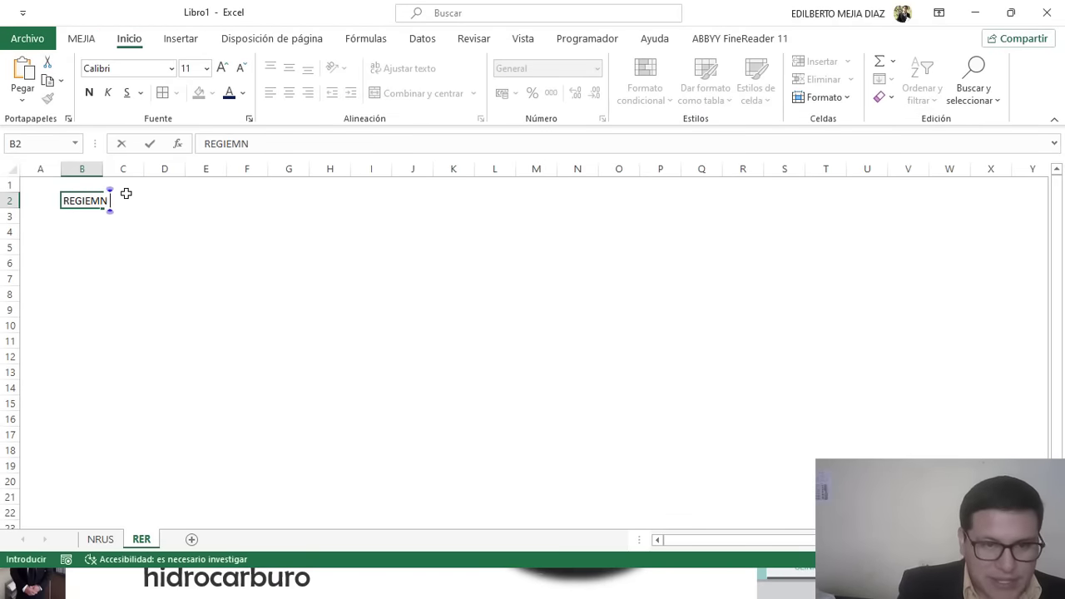
type(" ES")
key("BackSpace")
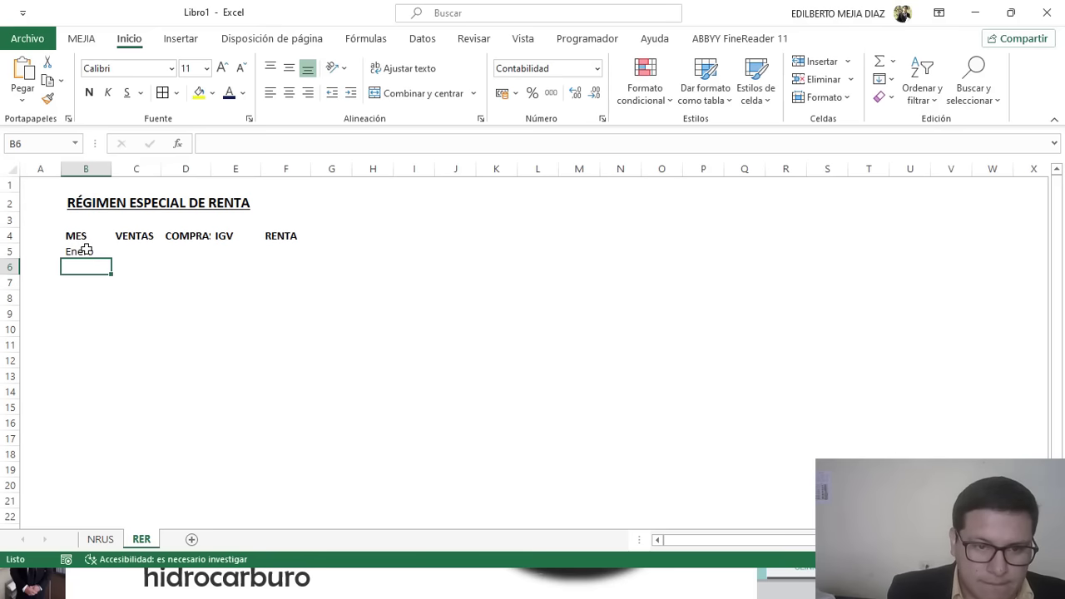
type("Enero")
key("ctrl+Return")
left_click_drag(109, 259, 104, 427)
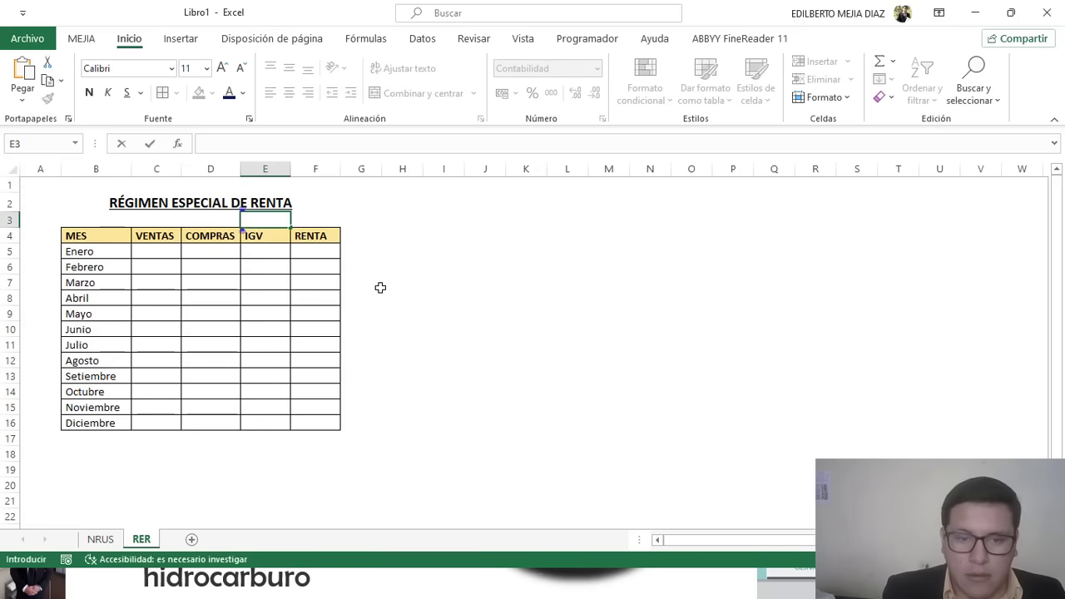
left_click(440, 293)
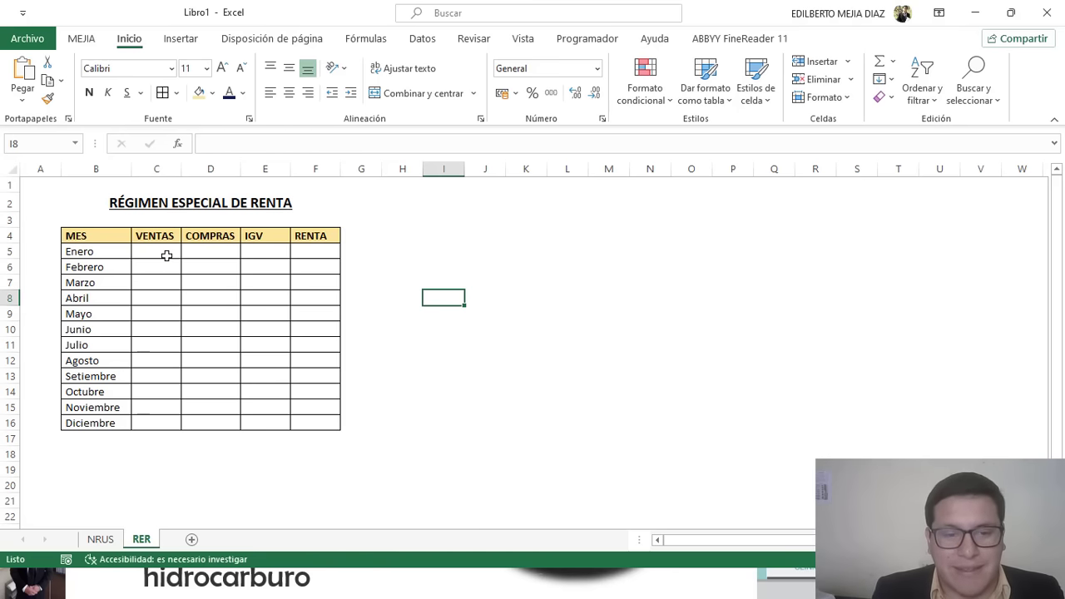
Select the VENTAS, COMPRAS and IGV columns of the table, ending on cell E3.
left_click_drag(158, 235, 166, 336)
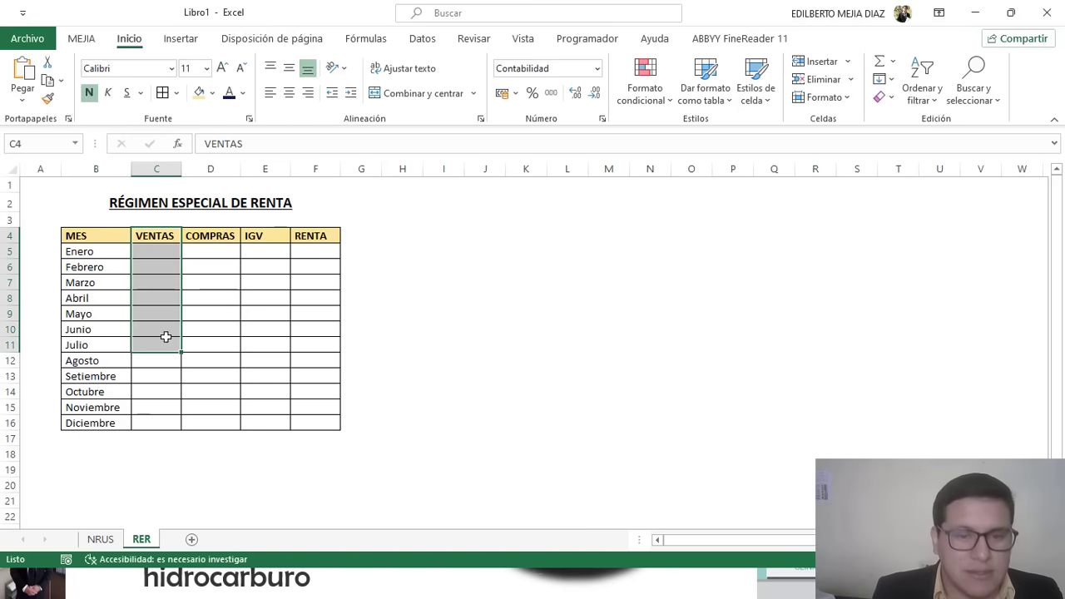
left_click_drag(202, 236, 208, 391)
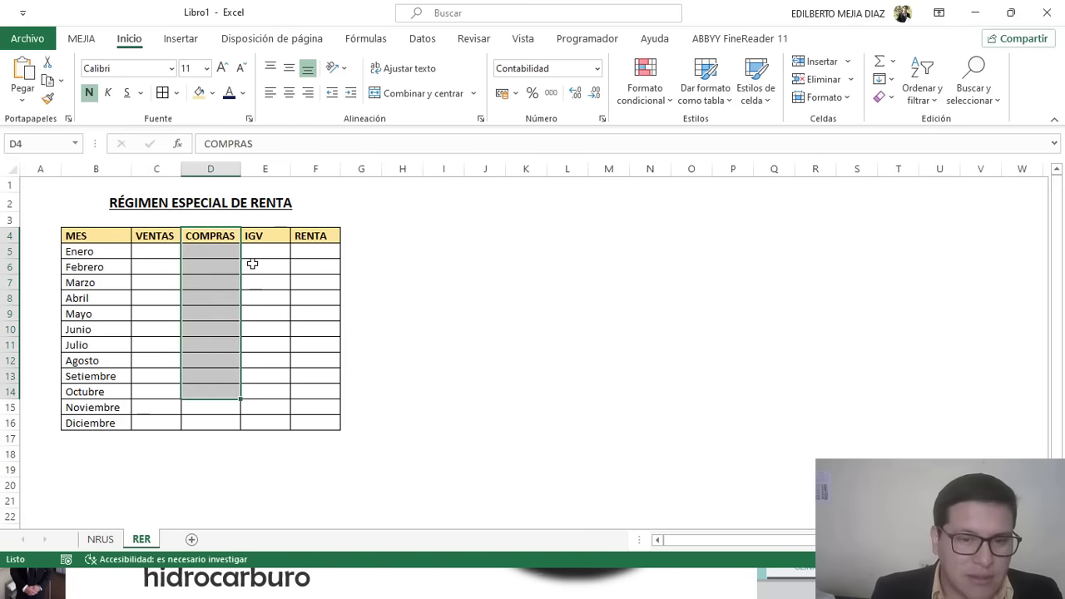
left_click(258, 238)
left_click(262, 220)
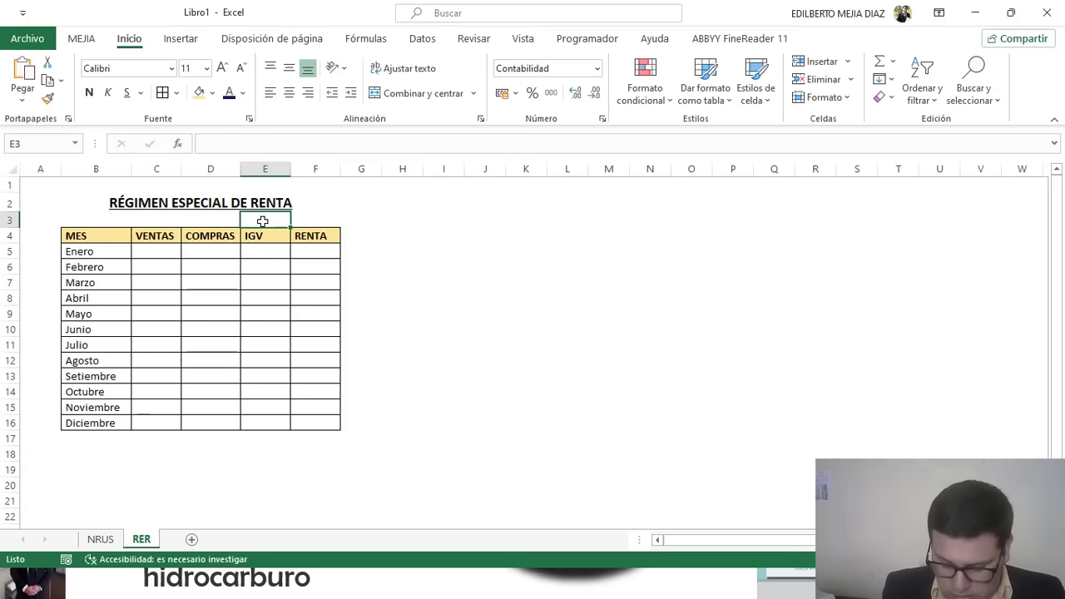
Enter 18% in E3 above IGV and 1.50% in F3 above RENTA.
type("1/")
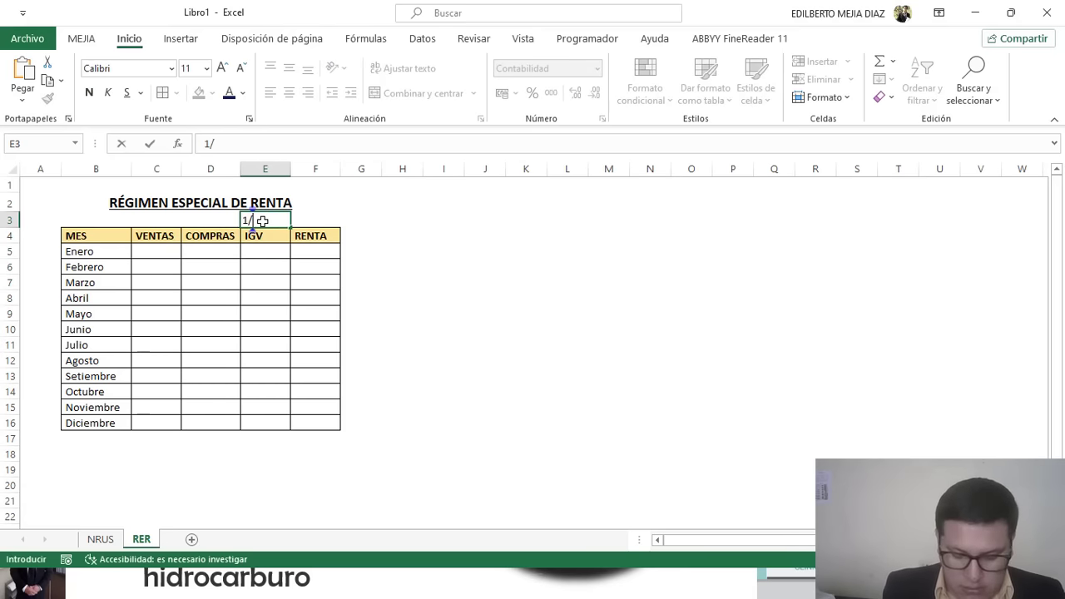
key("BackSpace")
type("8")
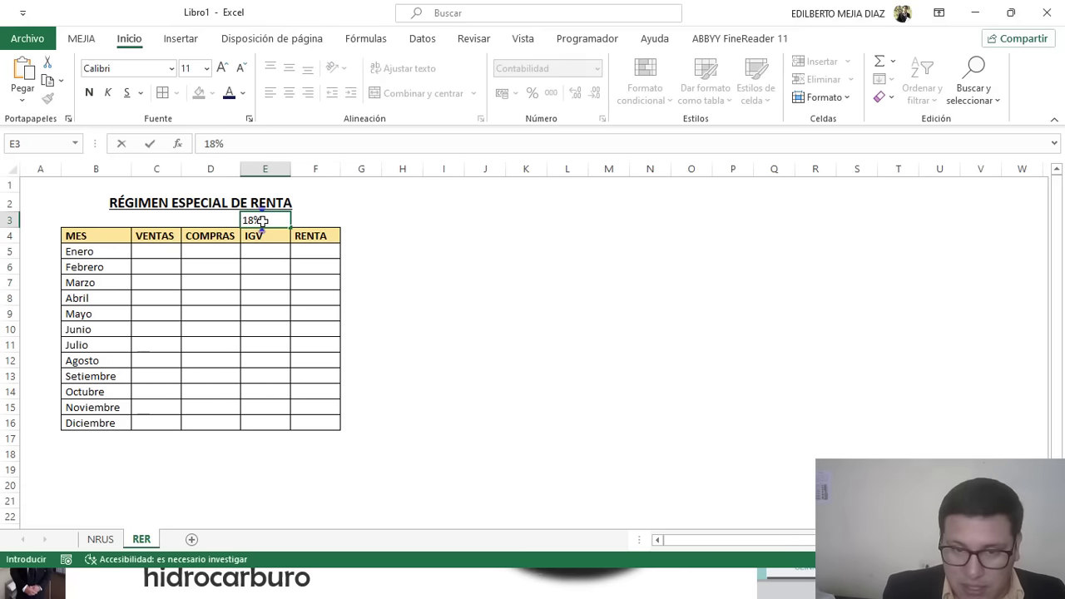
key("Return")
left_click(333, 220)
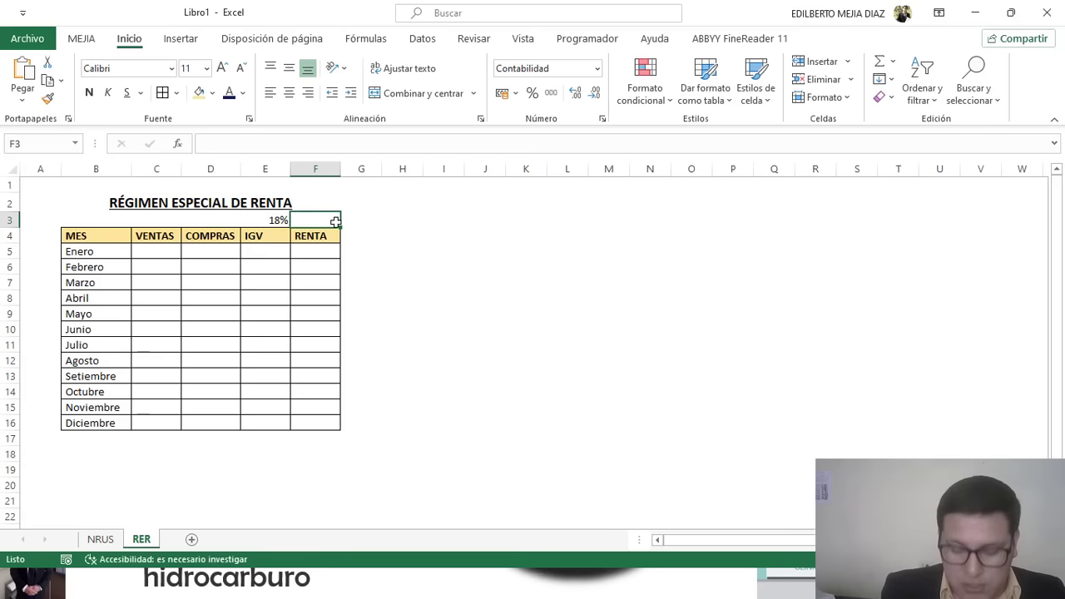
type("1.5")
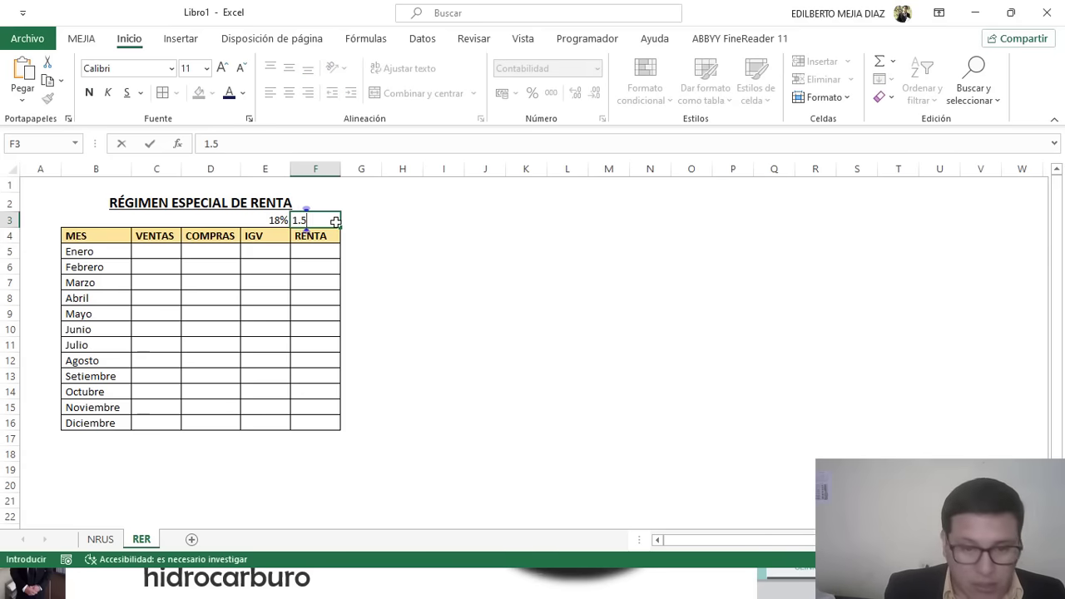
key("Return")
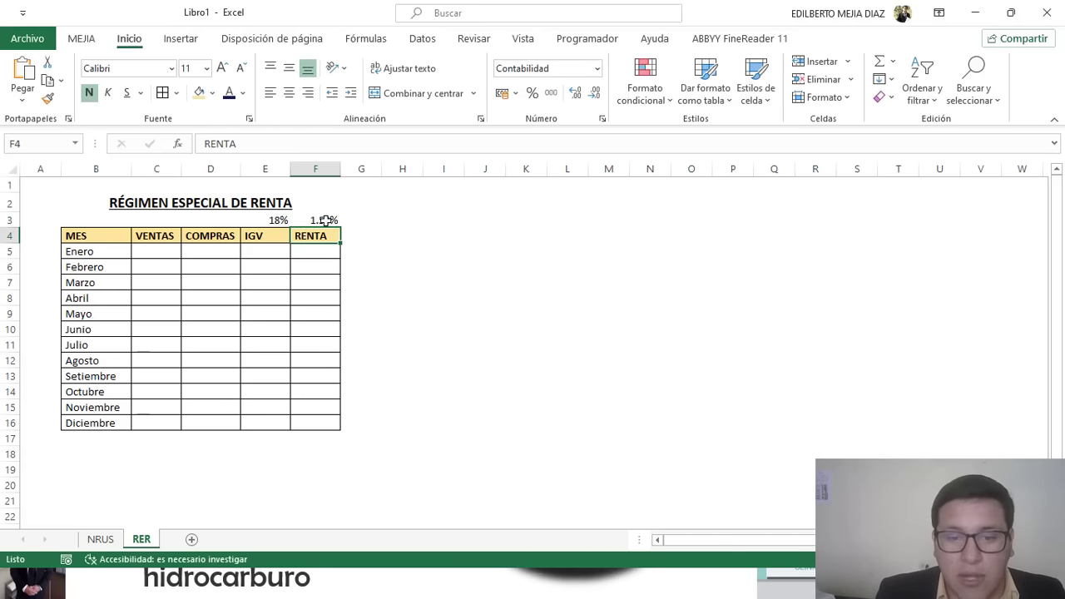
left_click(325, 221)
left_click(483, 375)
left_click(154, 257)
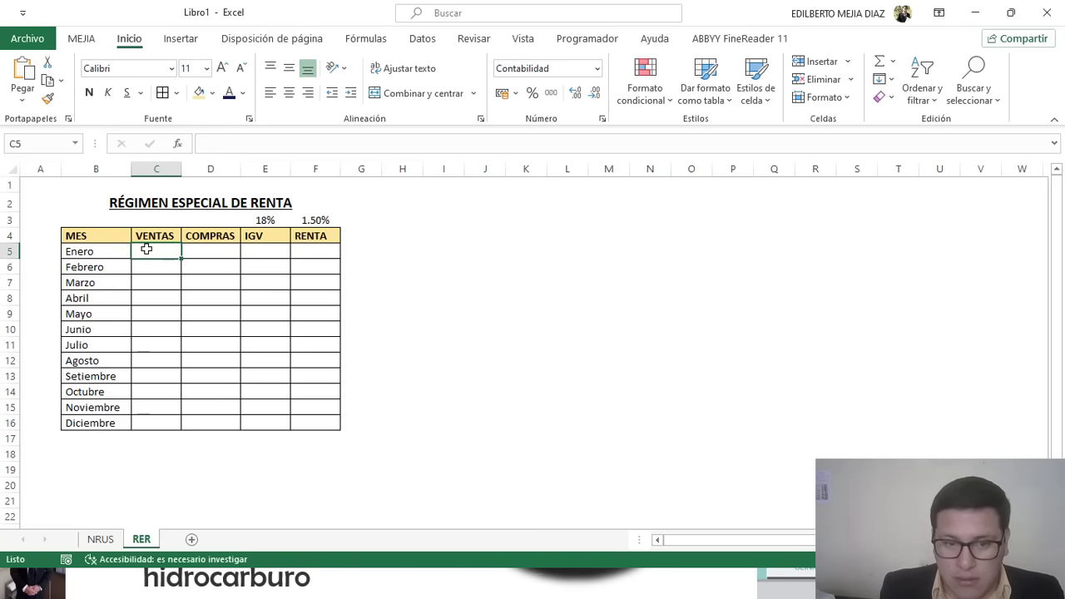
Enter Enero sales of 4,500.00 in C5 and purchases of 3,850.00 in D5.
type("4,5")
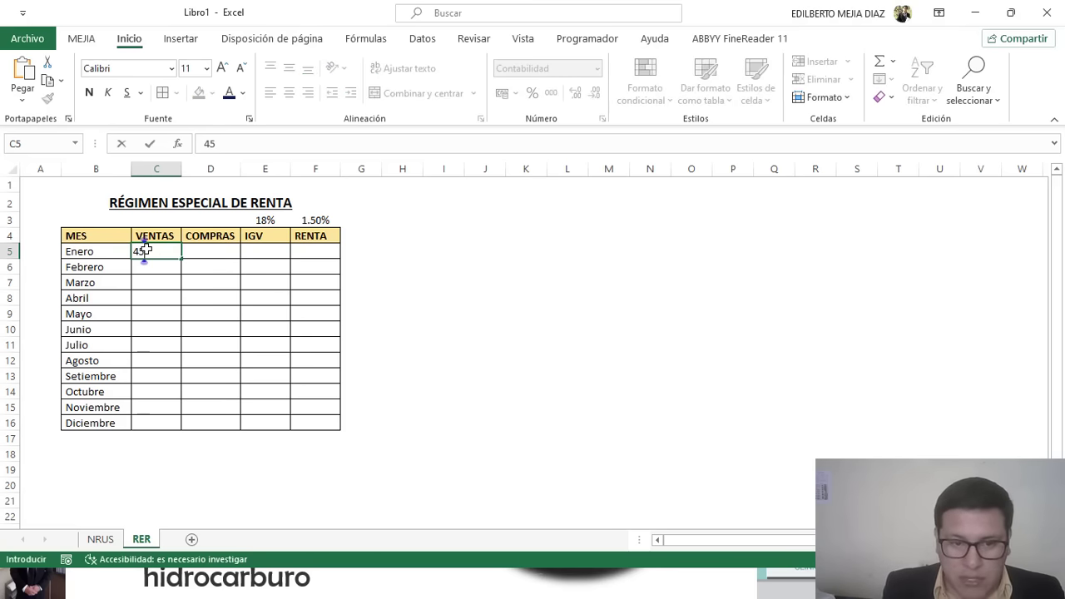
type("00")
key("Tab")
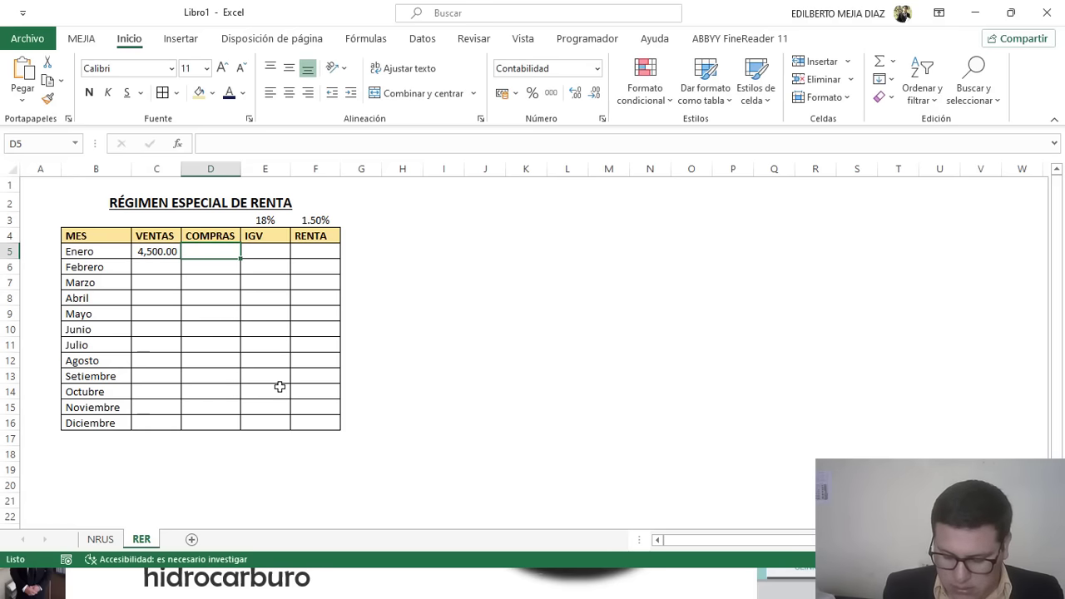
type("3850")
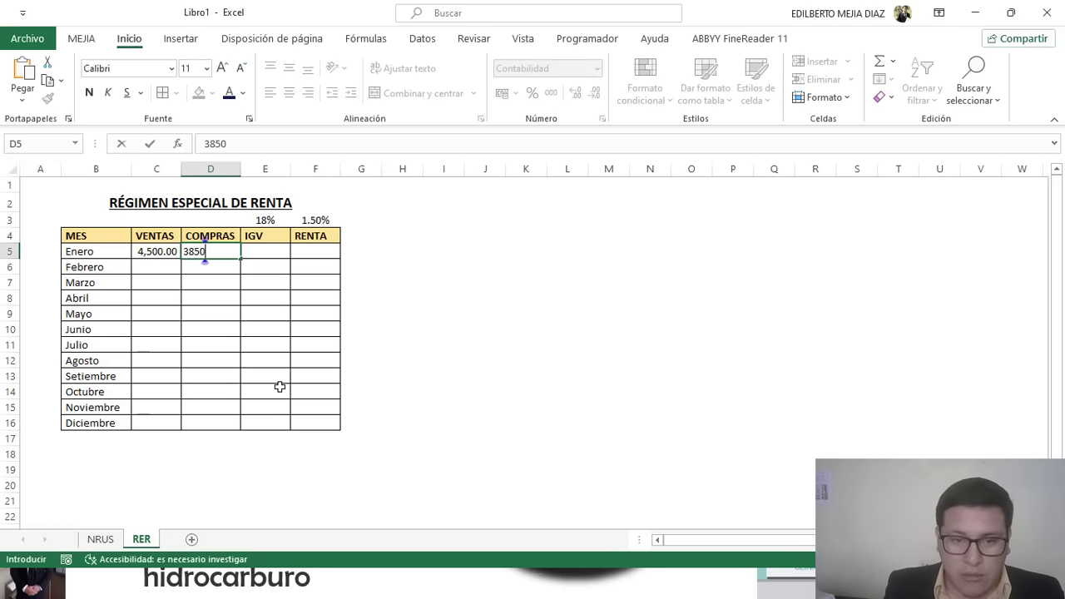
key("Return")
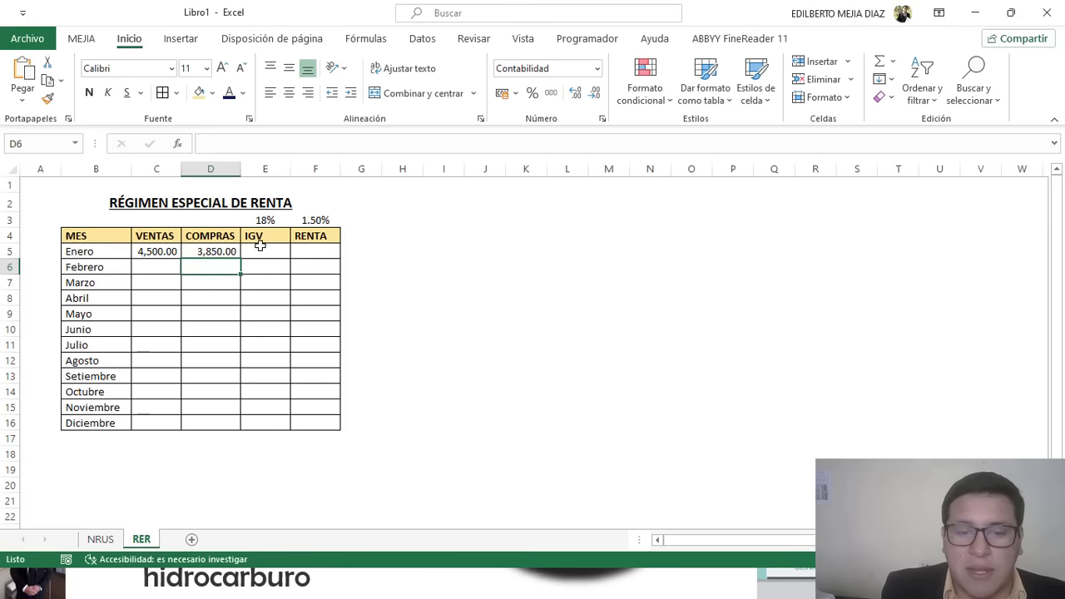
left_click(499, 238)
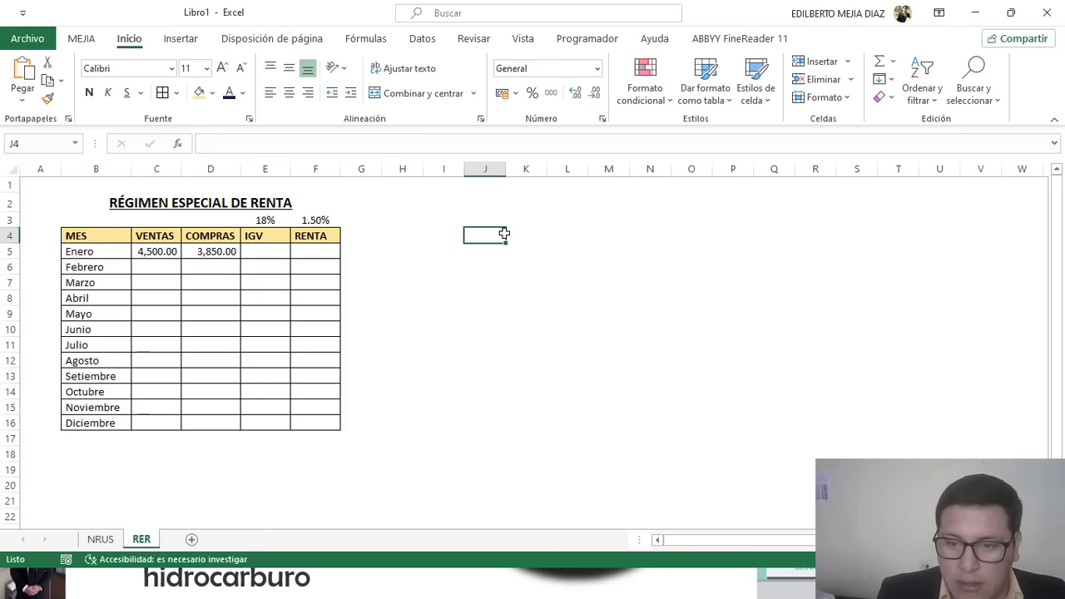
Widen column J and type the labels sub total, IGV and Total in J3:J5.
left_click(485, 169)
left_click_drag(506, 169, 564, 169)
left_click(511, 216)
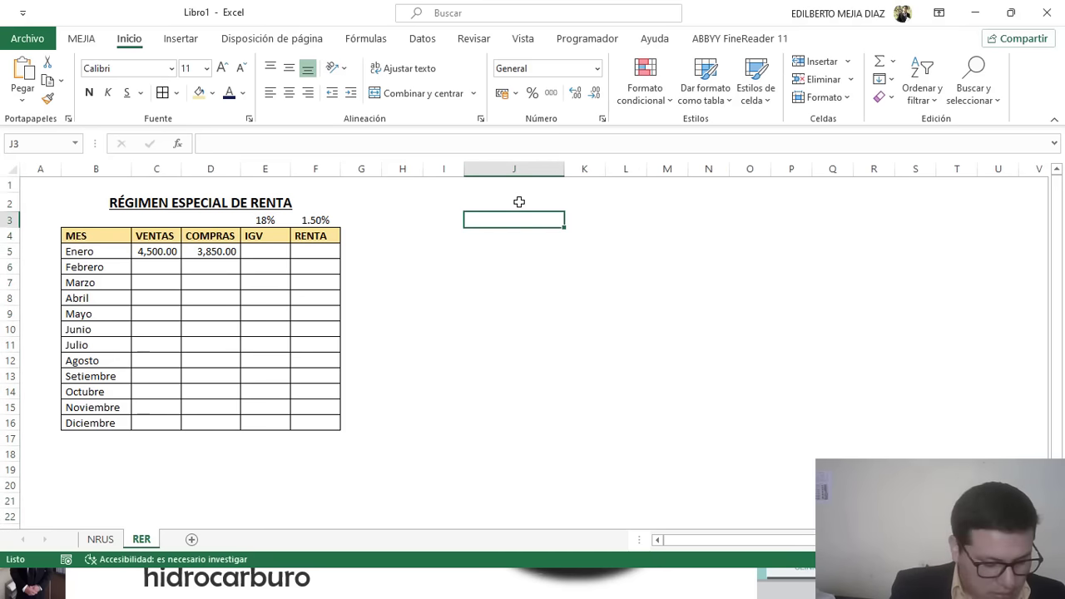
type("sub total")
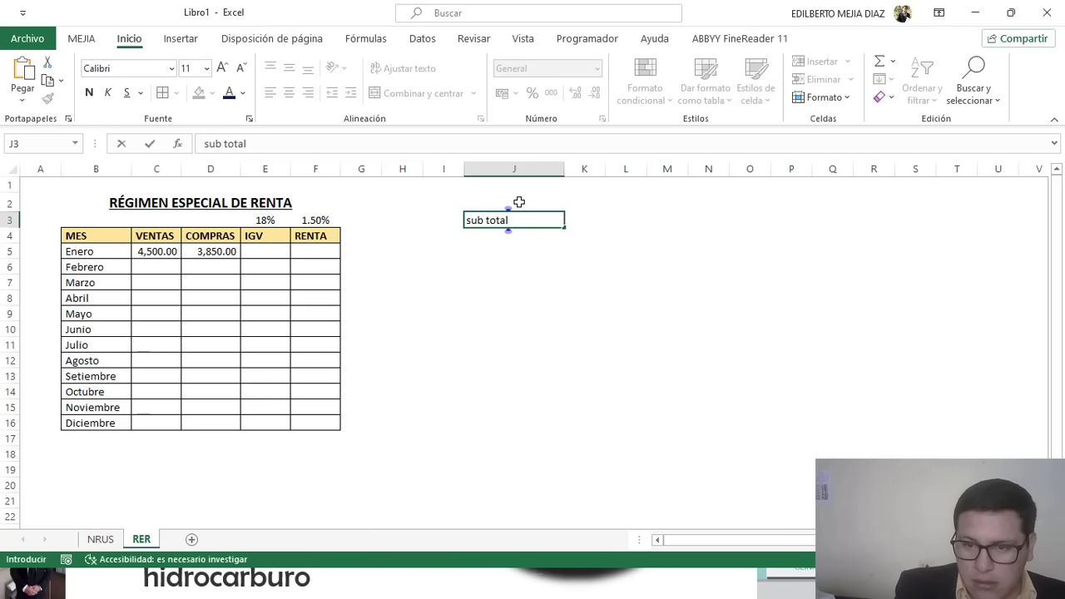
key("Return")
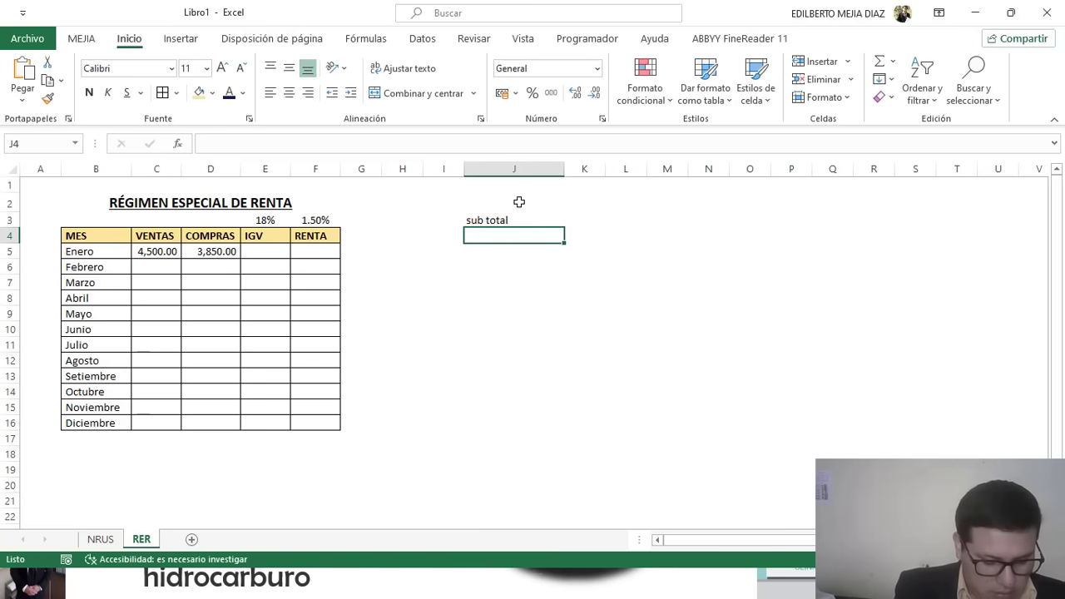
type("IGV")
key("Return")
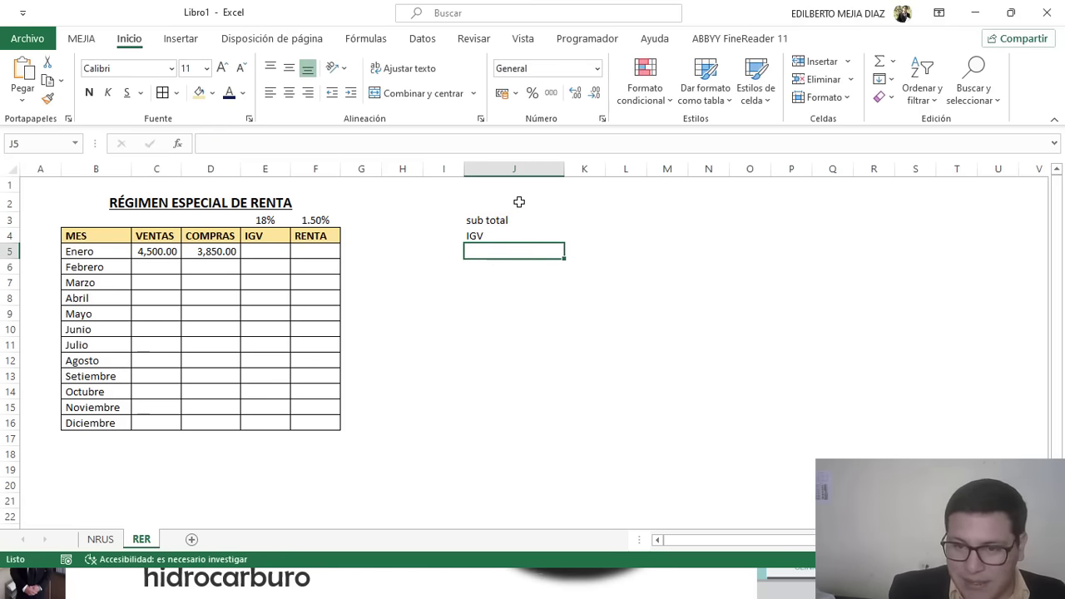
type("Tot")
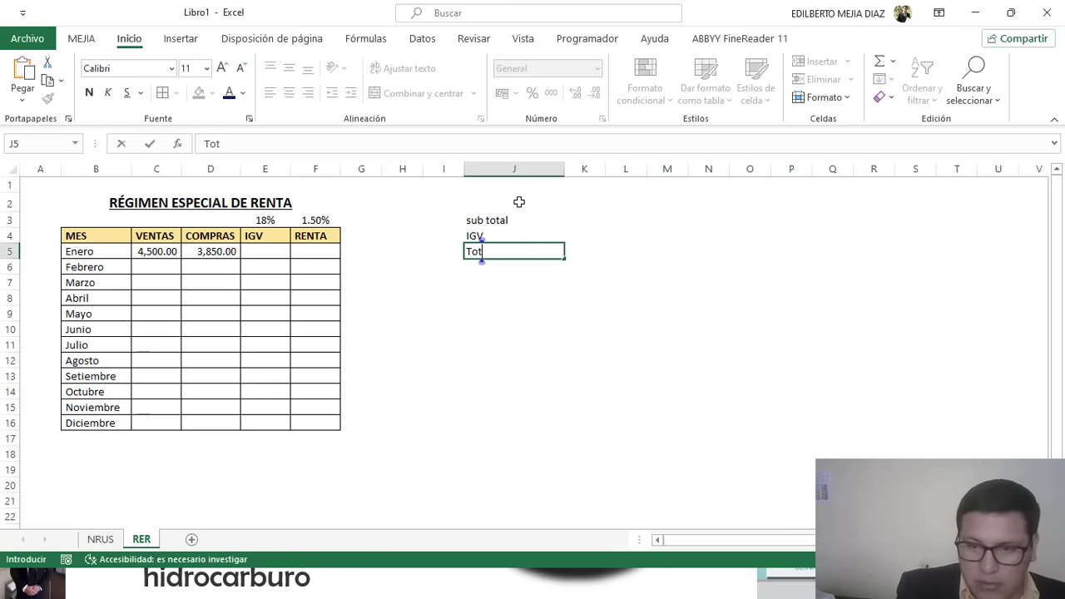
type("al")
key("Return")
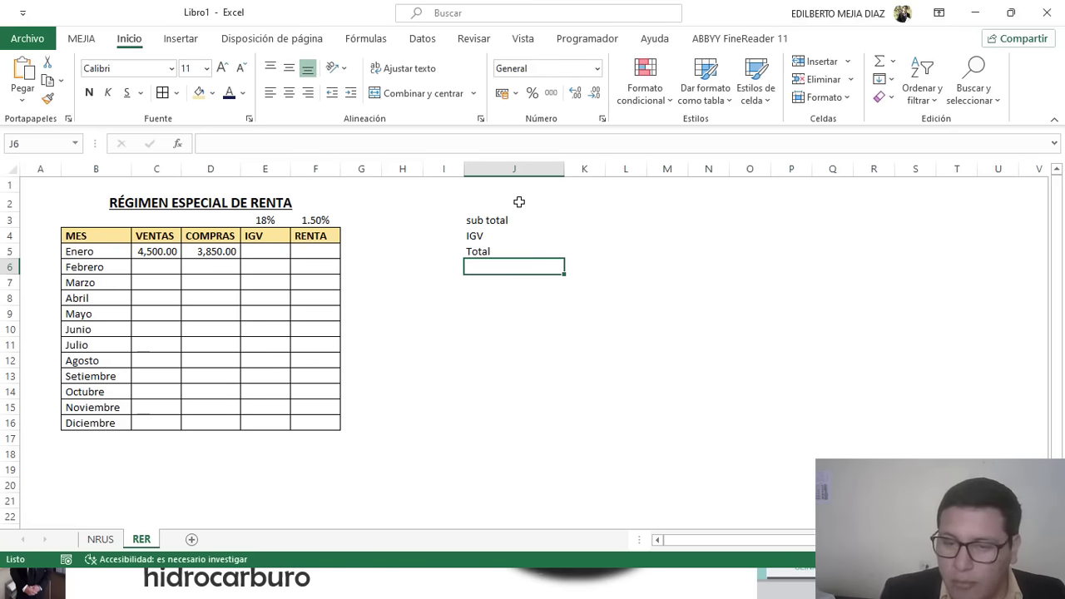
Apply All Borders to J3:K5 and widen column K for the summary amounts.
left_click_drag(487, 221, 595, 256)
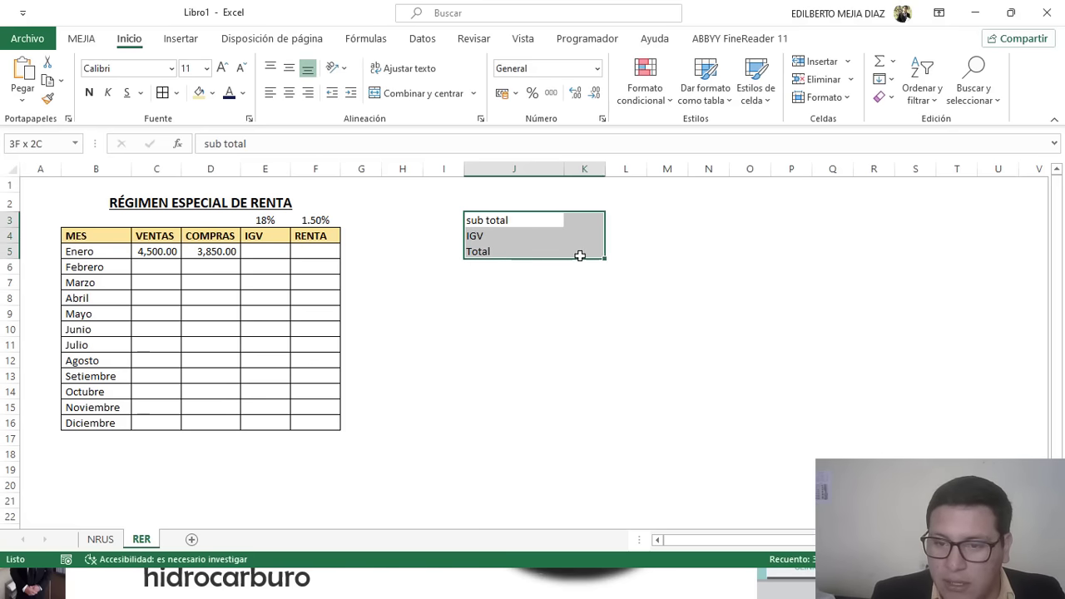
left_click(162, 93)
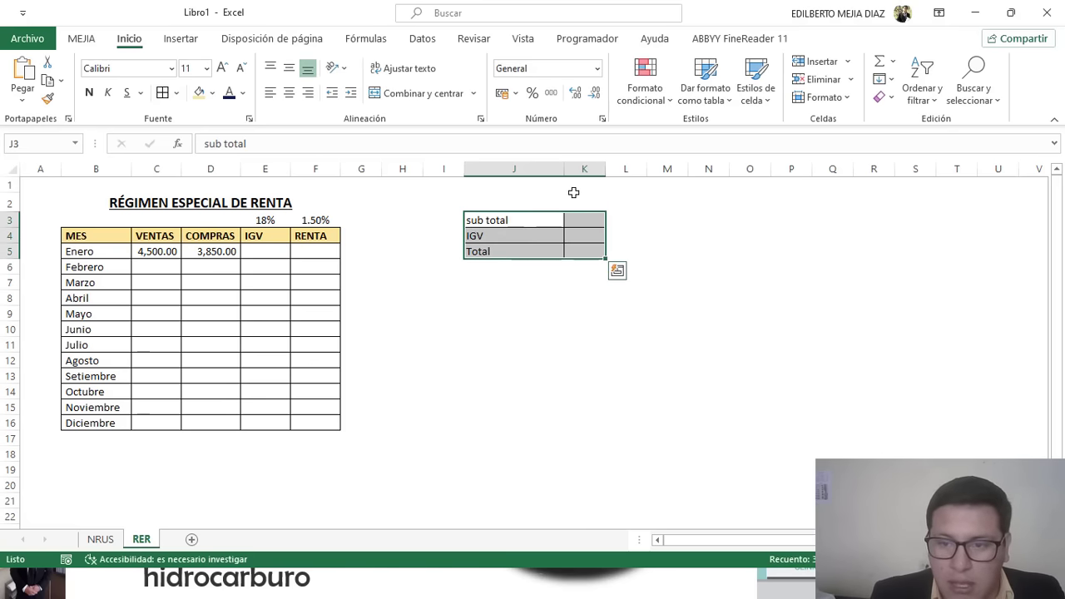
left_click(583, 168)
left_click_drag(606, 169, 637, 169)
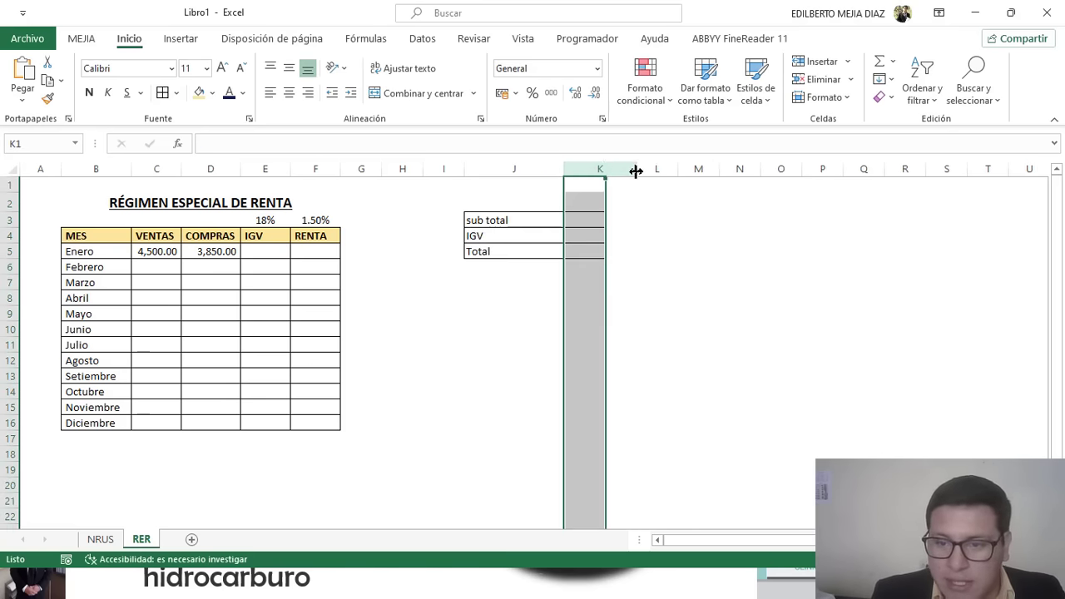
left_click(604, 221)
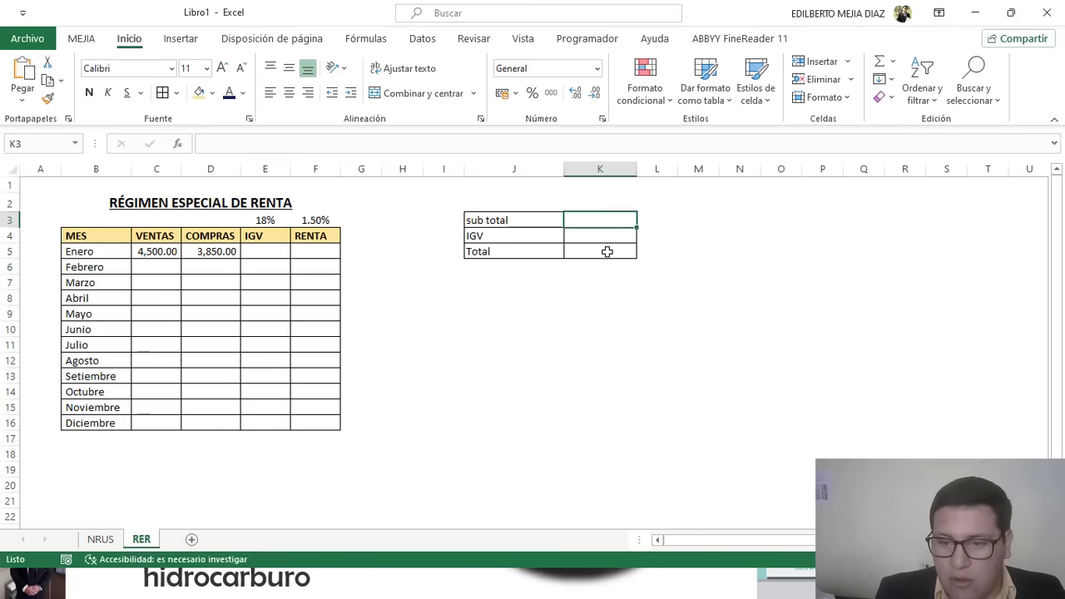
left_click(607, 251)
left_click(605, 222)
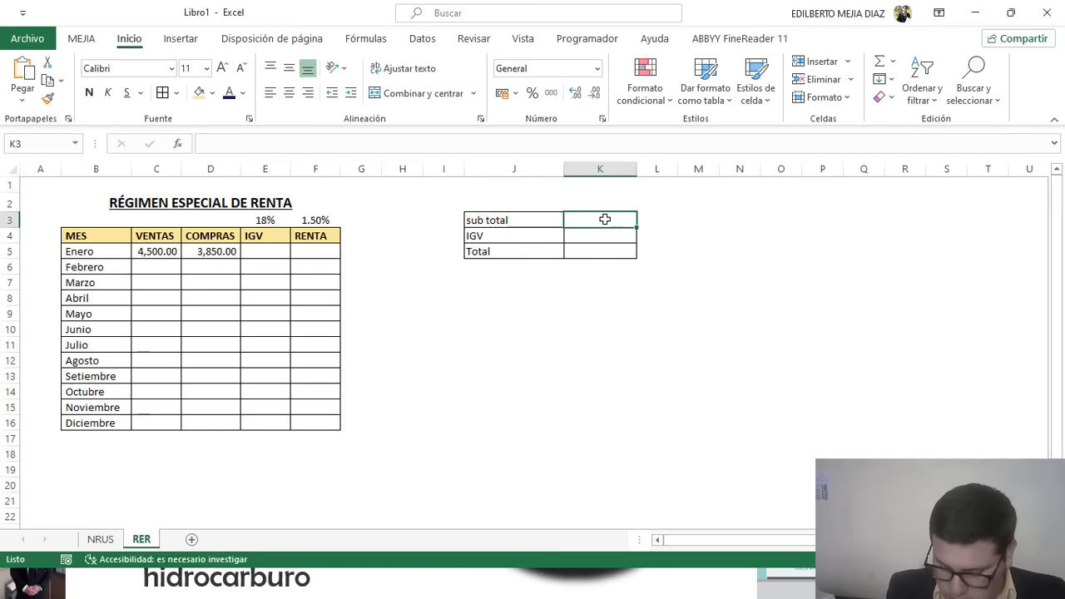
Enter subtotal 4500 in K3, IGV formula =K3*0.18 in K4, and total =K3+K4 in K5.
type("4500")
key("Return")
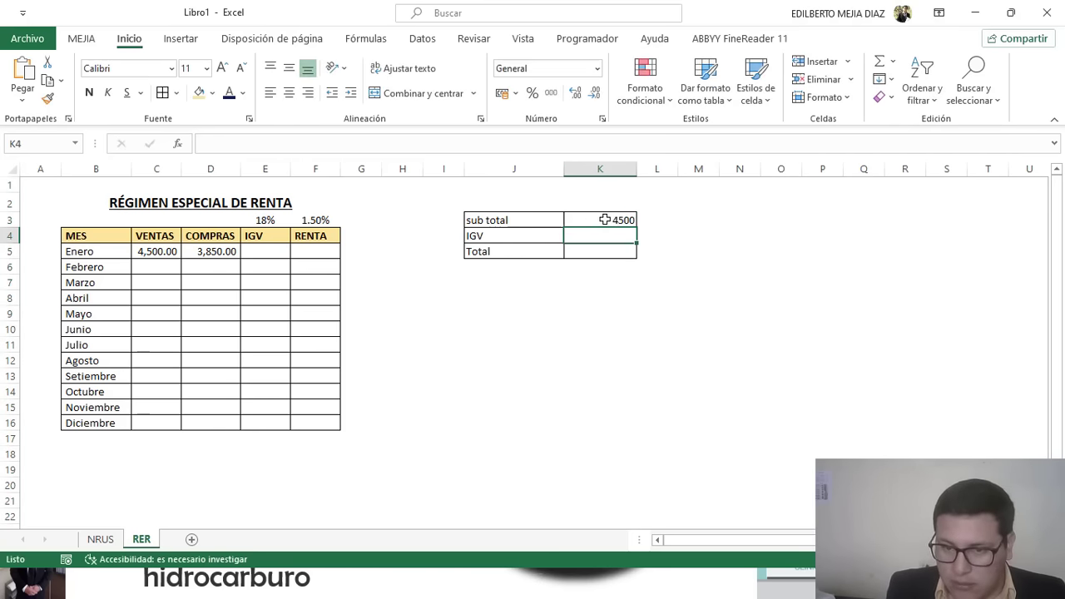
type("=")
left_click(605, 220)
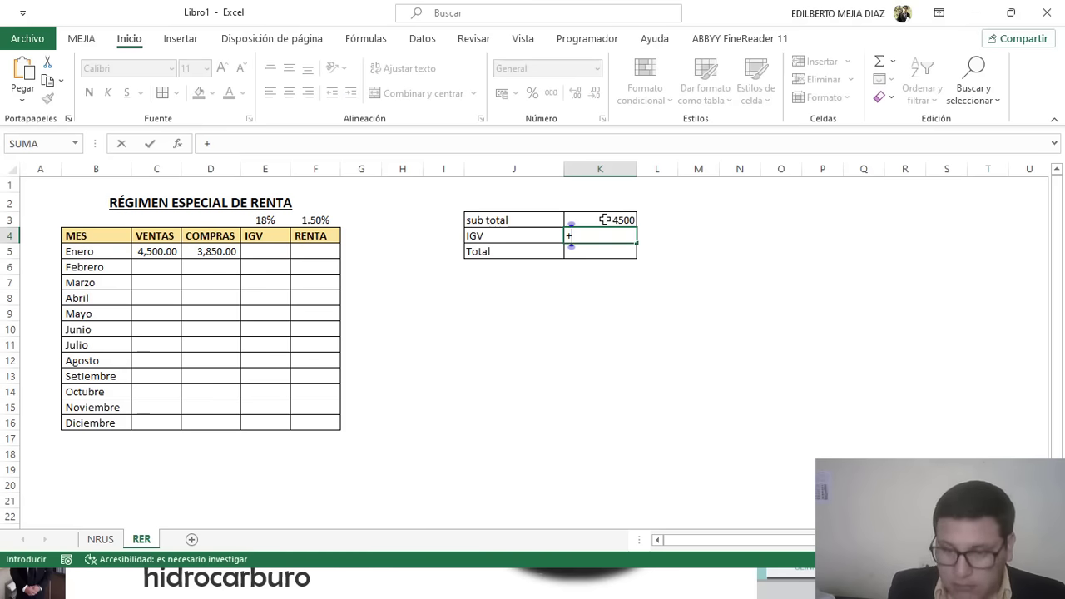
type("K3*0.18")
key("Return")
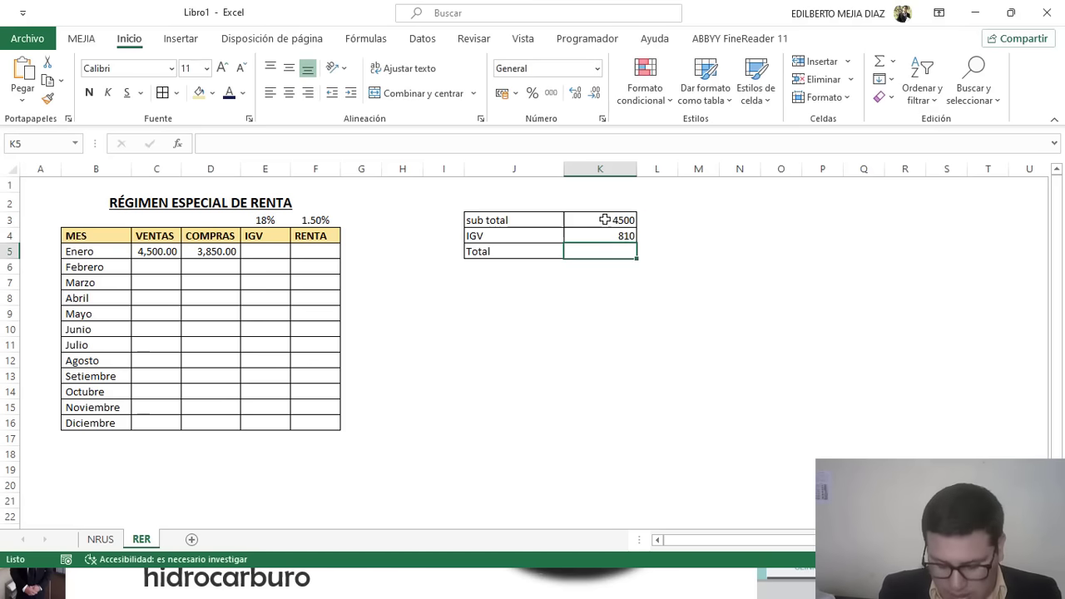
type("=")
left_click(605, 219)
type("+K3+")
left_click(617, 236)
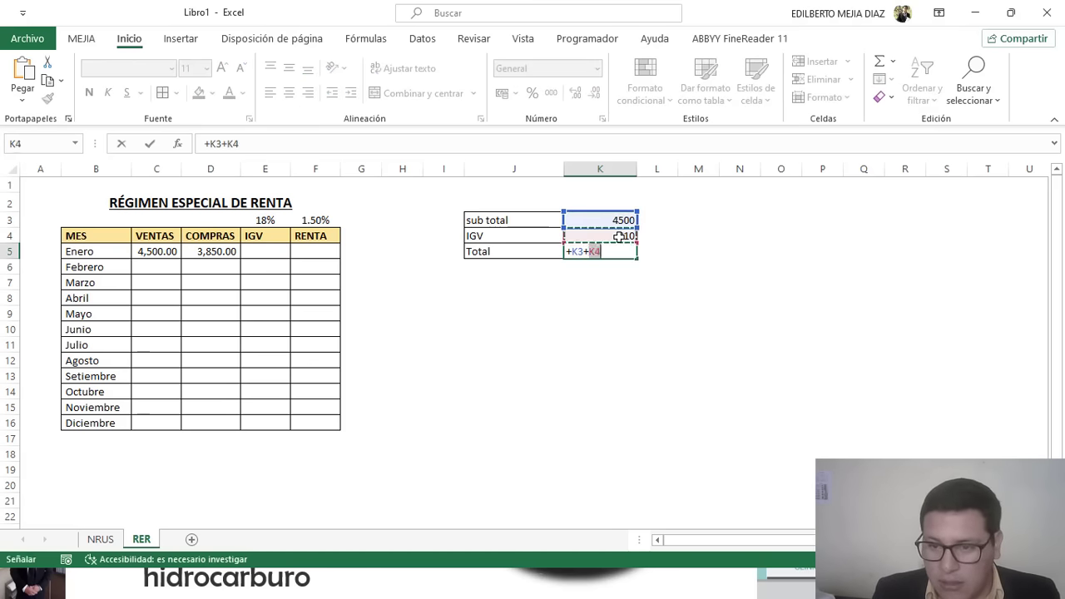
key("Return")
Make K3:K5 bold and centred, with Comma Style two-decimal formatting.
left_click(609, 247)
left_click_drag(605, 219, 612, 250)
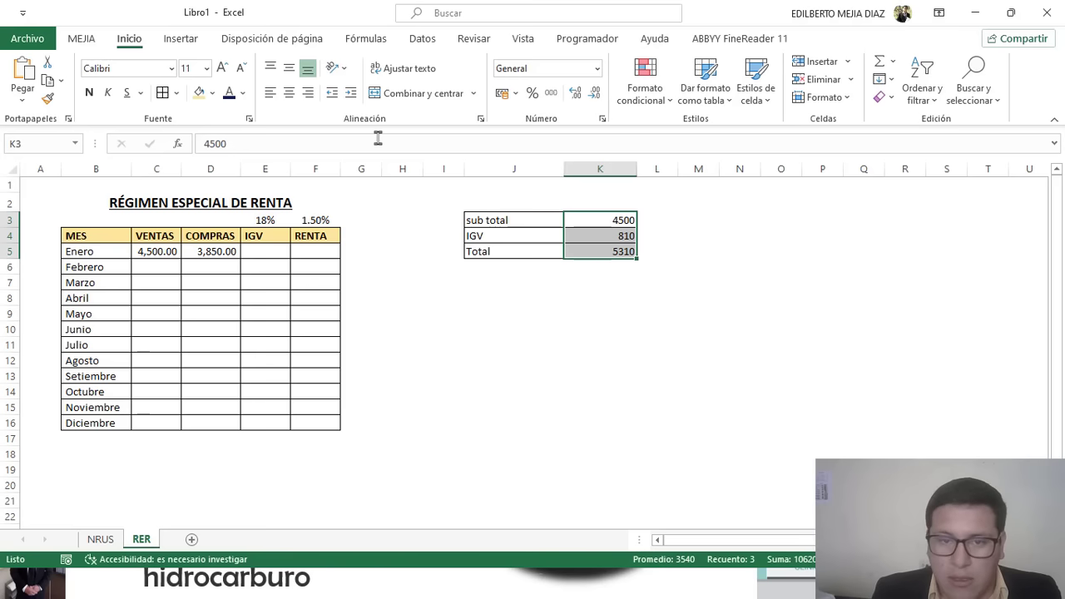
left_click(289, 93)
left_click(289, 68)
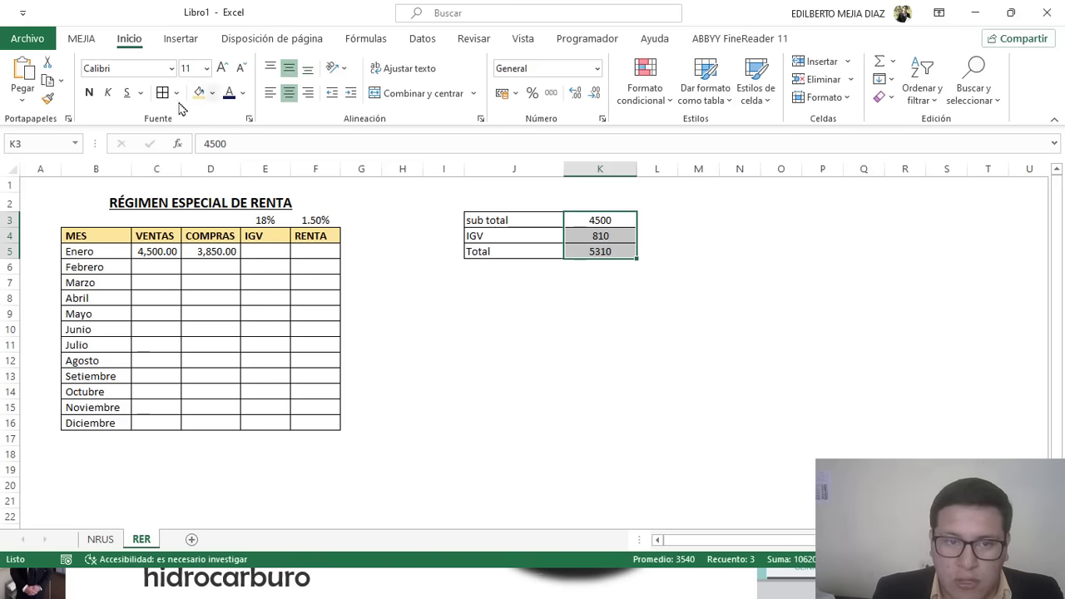
left_click(89, 93)
left_click(615, 250)
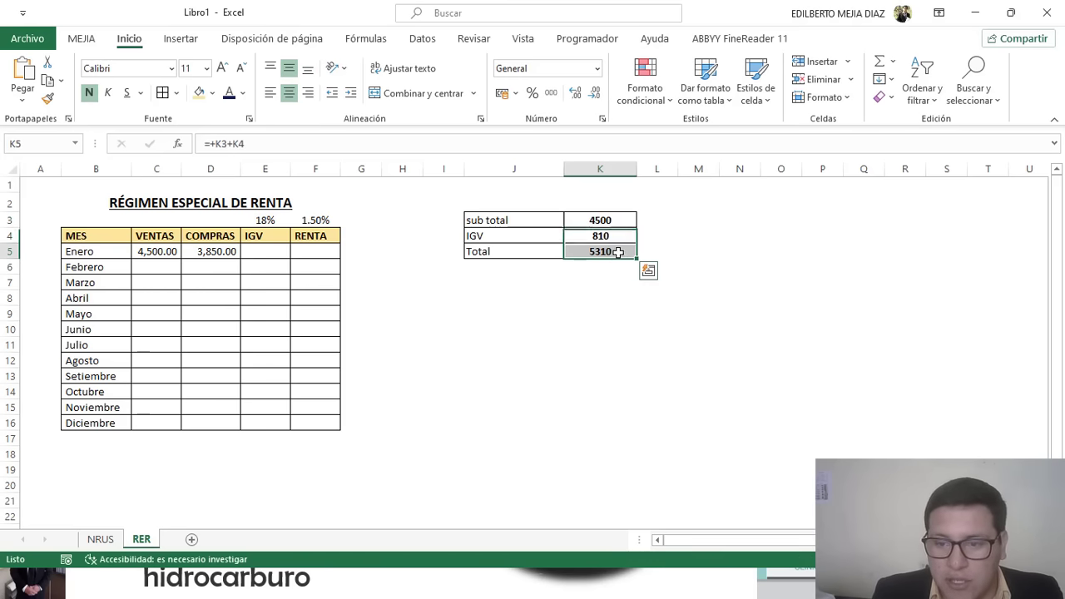
left_click_drag(607, 220, 608, 250)
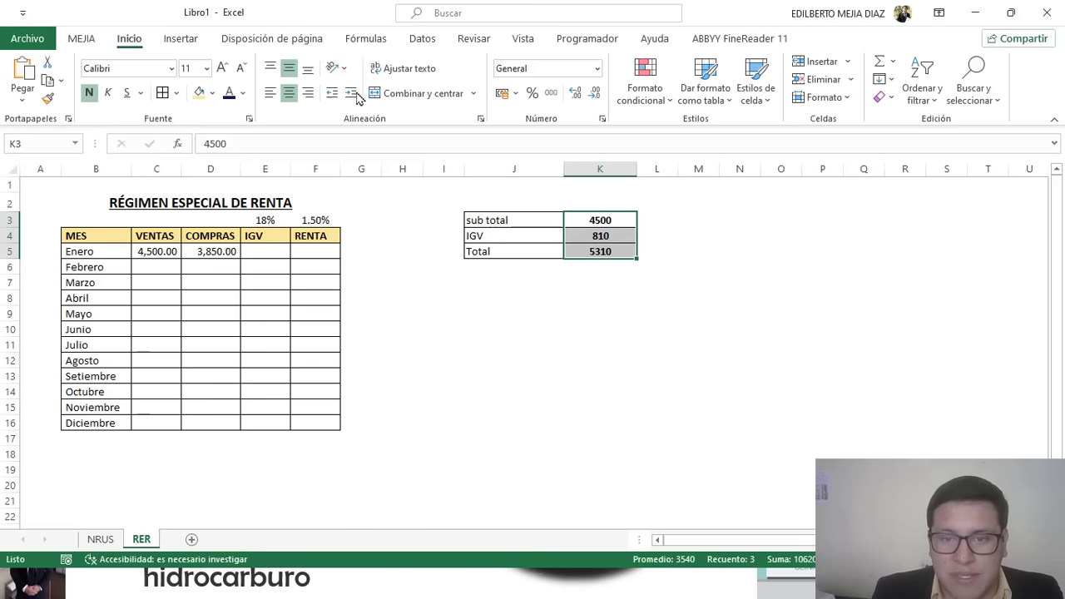
left_click(552, 93)
left_click(774, 266)
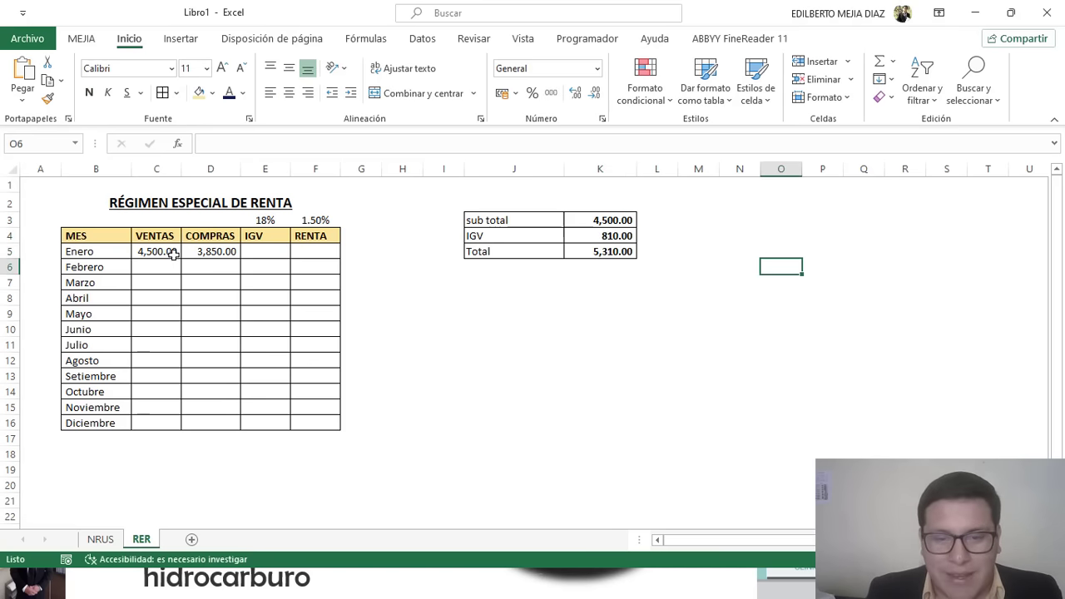
Fill the 4,500.00 sub total in K3 and January's sales in C5 yellow.
left_click(588, 219)
left_click(213, 94)
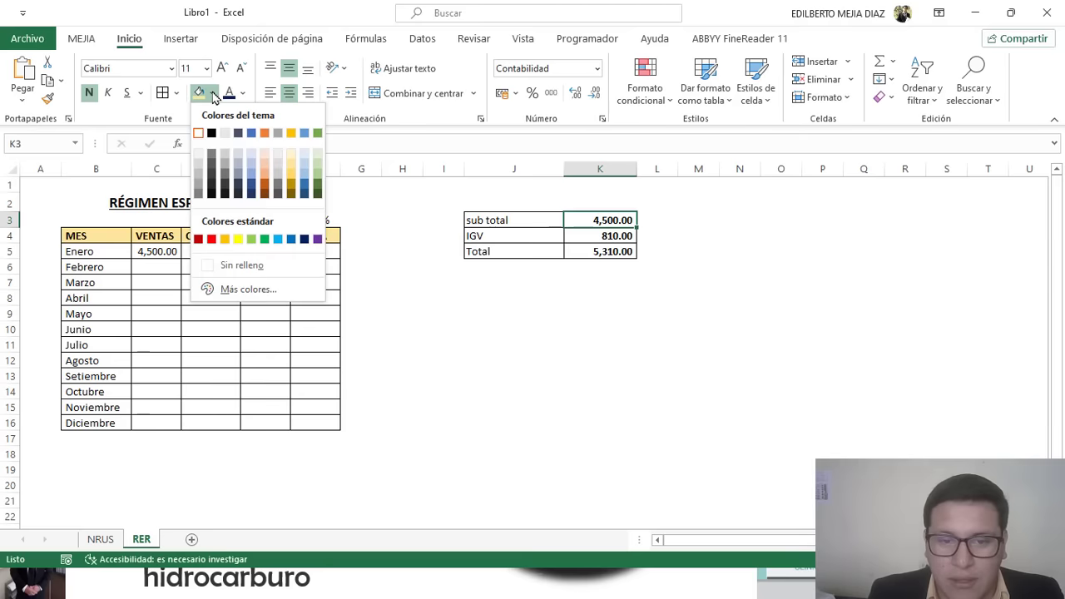
left_click(239, 237)
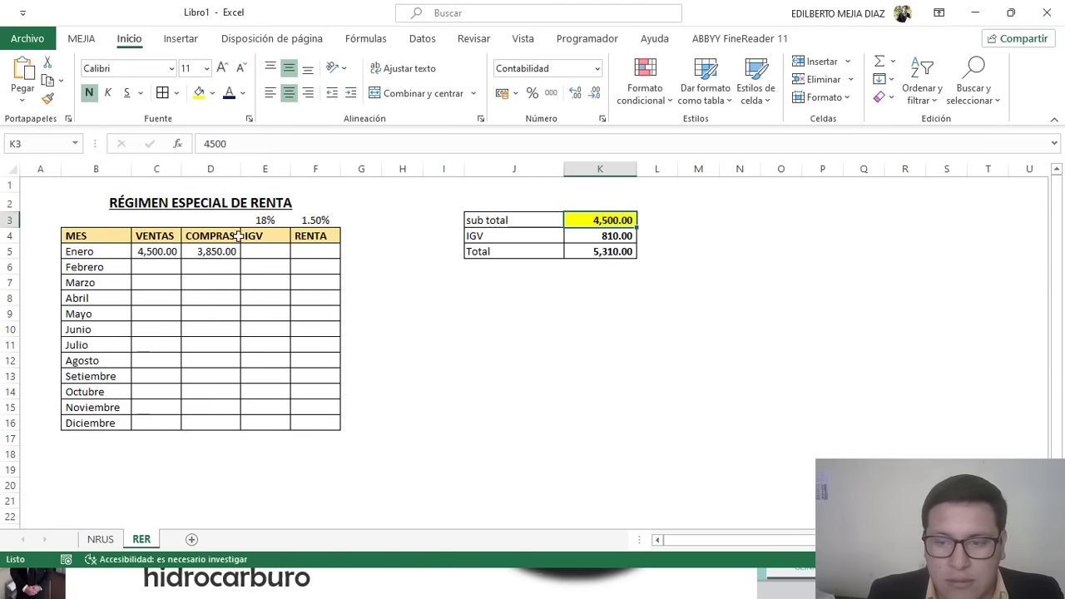
left_click(709, 301)
left_click(511, 221)
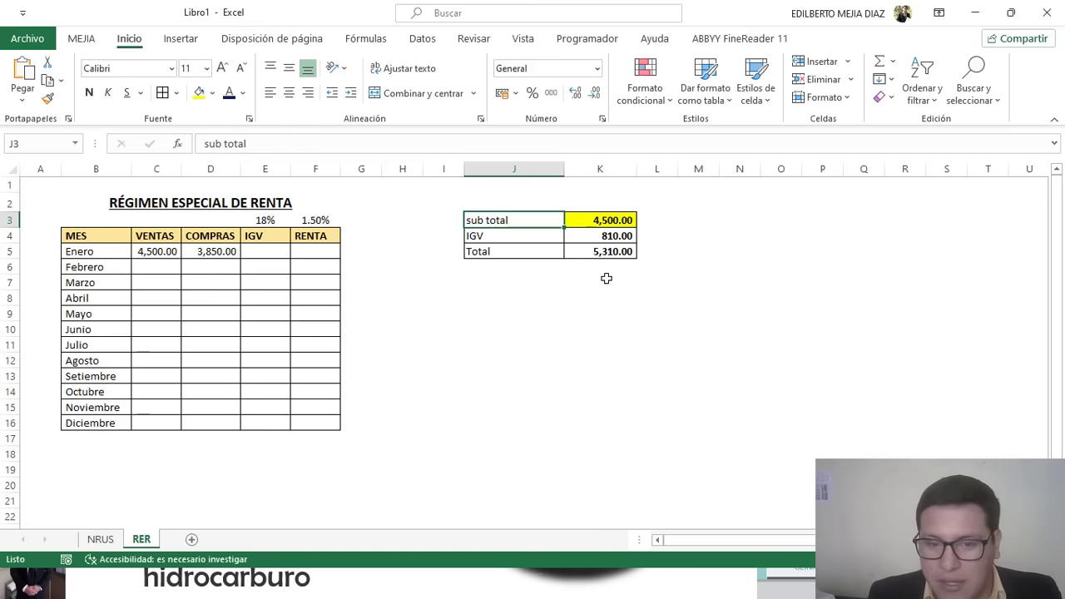
left_click(164, 251)
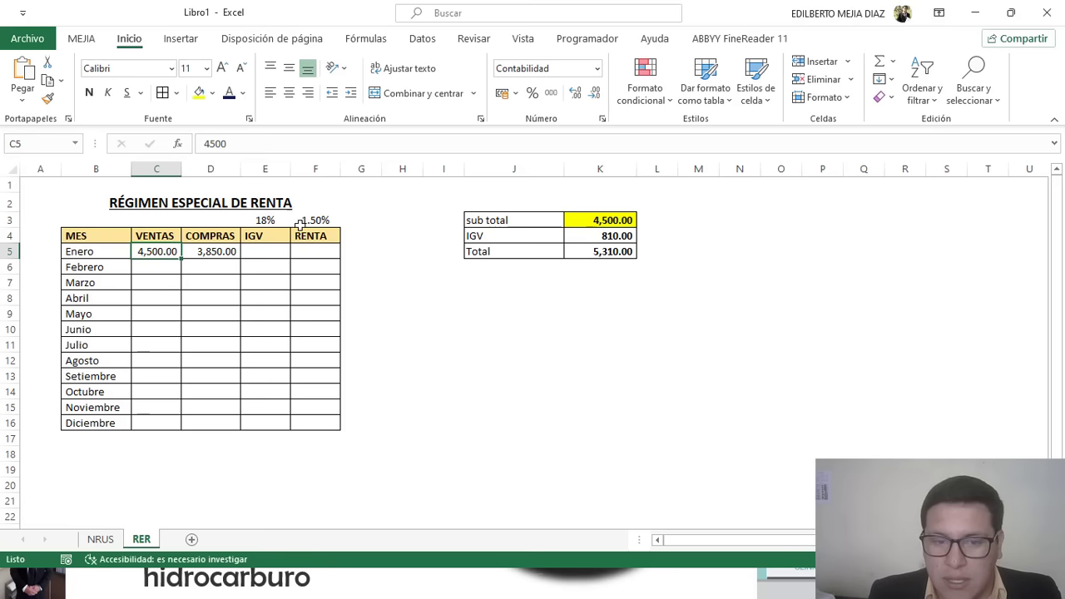
left_click(199, 93)
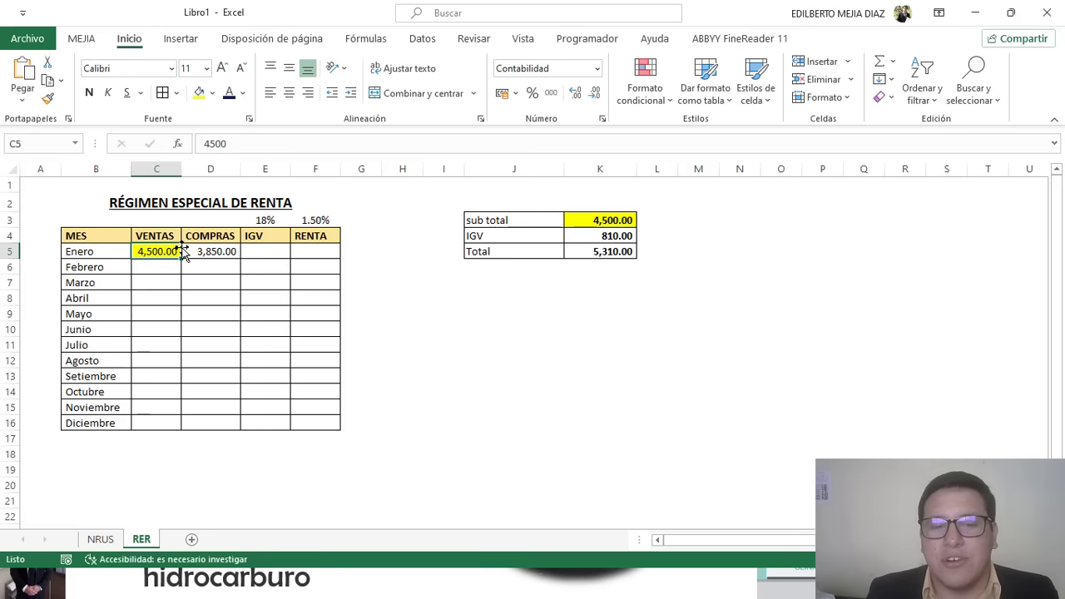
Add a bold 'Ventas' heading merged and centred across J2:K2.
left_click_drag(499, 225, 566, 251)
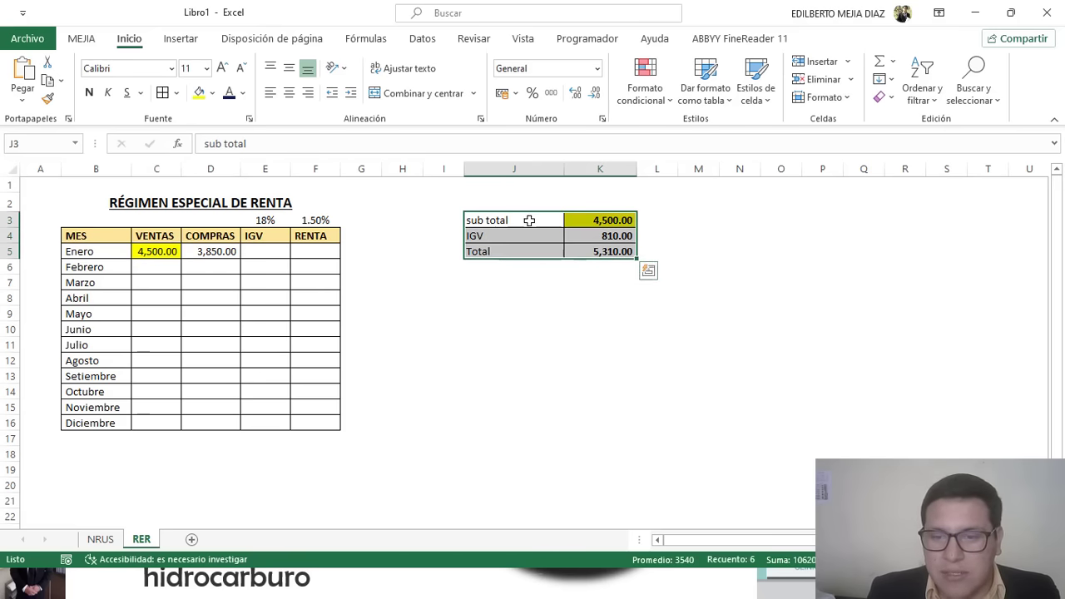
left_click_drag(533, 205, 599, 205)
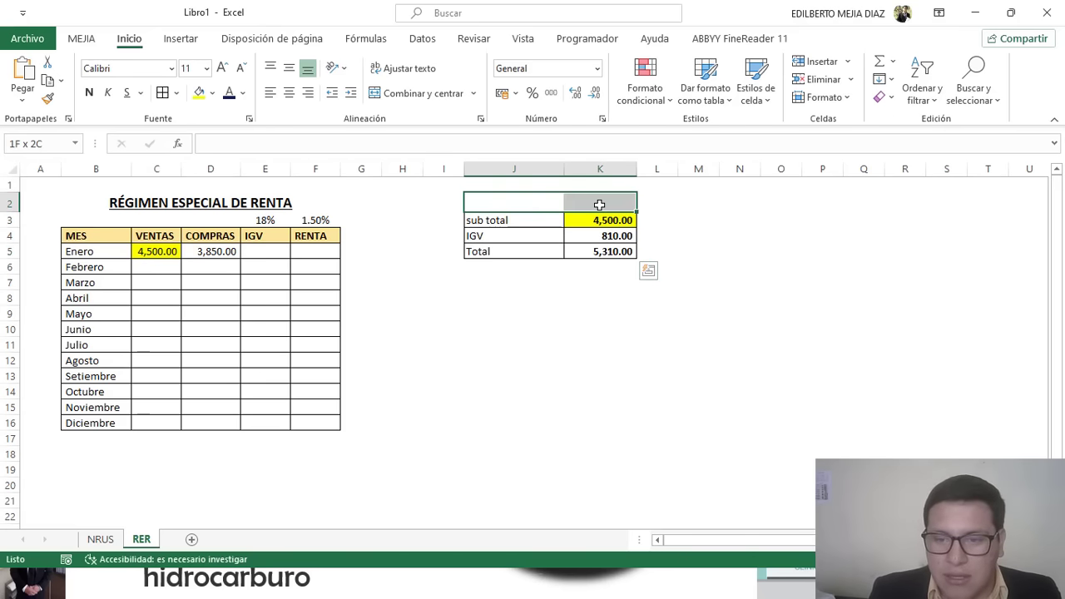
left_click(408, 93)
type("Venta")
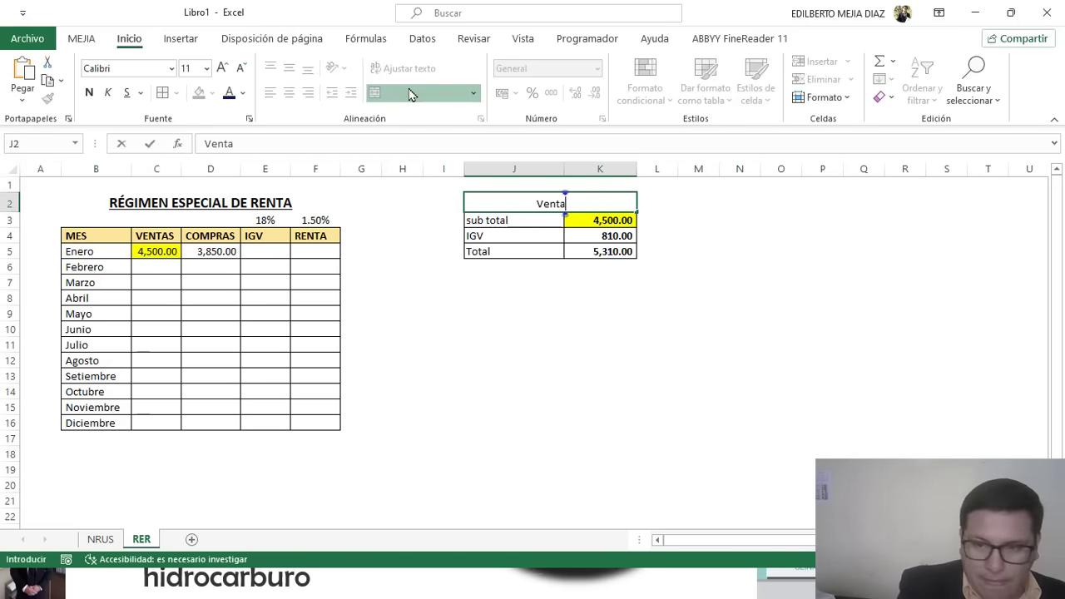
type("s")
key("Return")
left_click(547, 201)
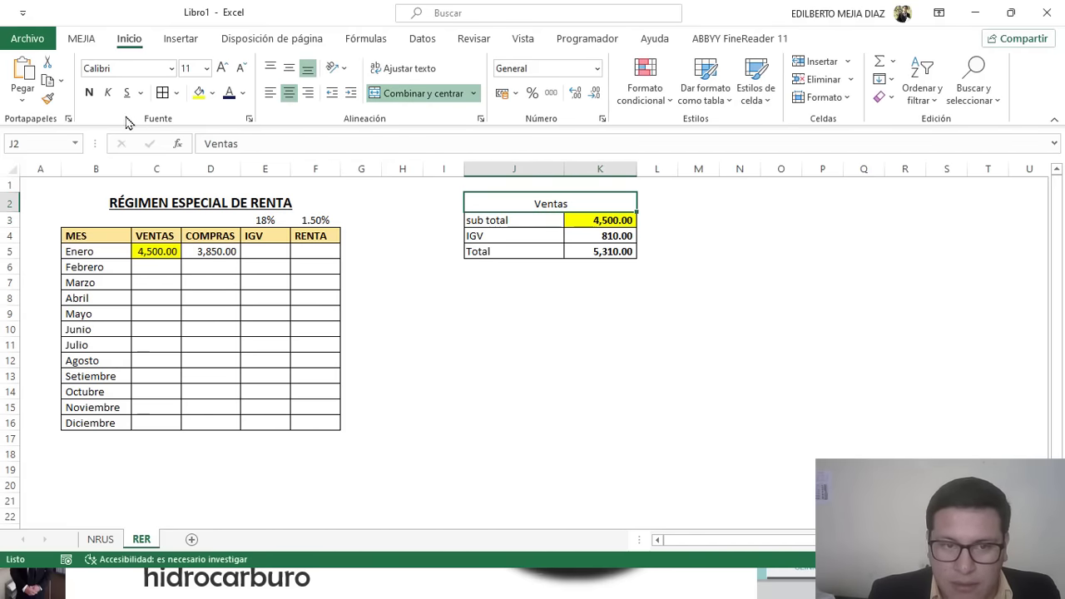
left_click(89, 92)
Copy the Ventas summary box J2:K5 for pasting at M2.
left_click_drag(507, 206, 563, 251)
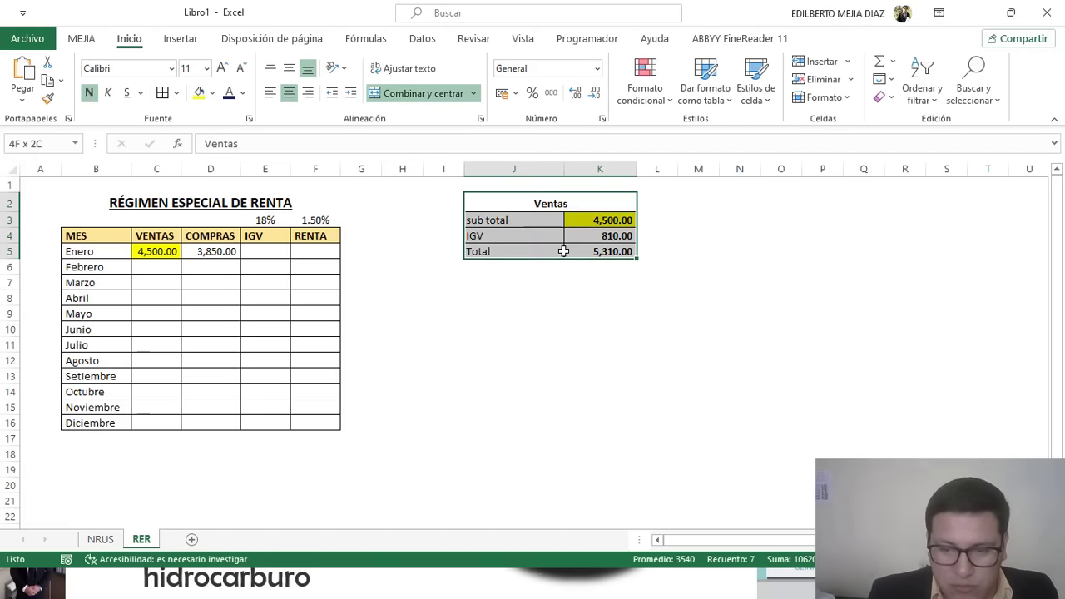
key("ctrl+c")
left_click(687, 199)
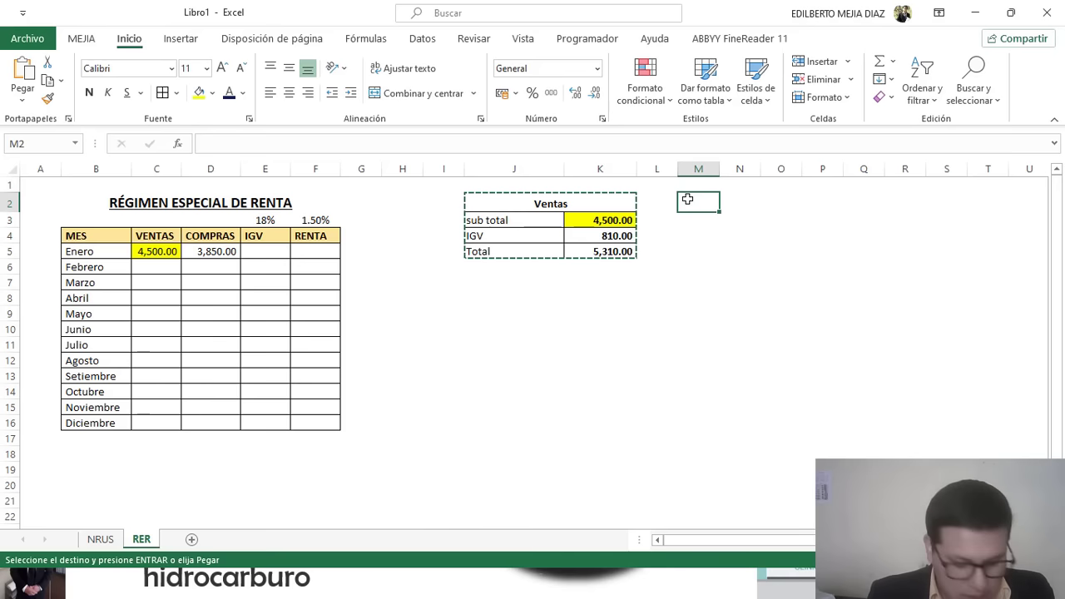
Paste the box at M2, title it 'compras' and set its sub total to 3,850.
key("ctrl+v")
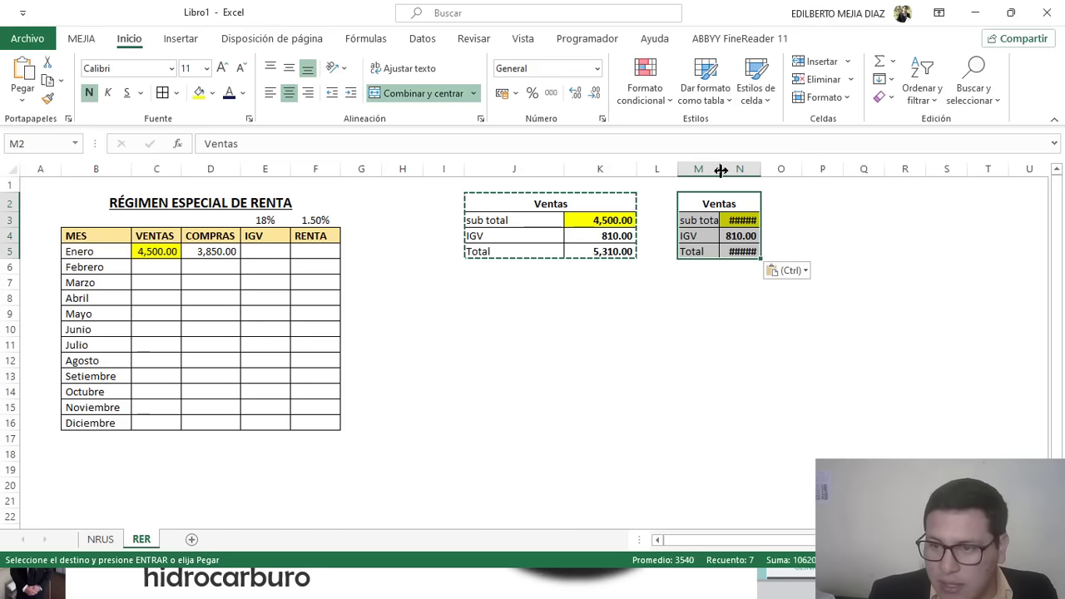
left_click_drag(721, 171, 741, 171)
type("compras")
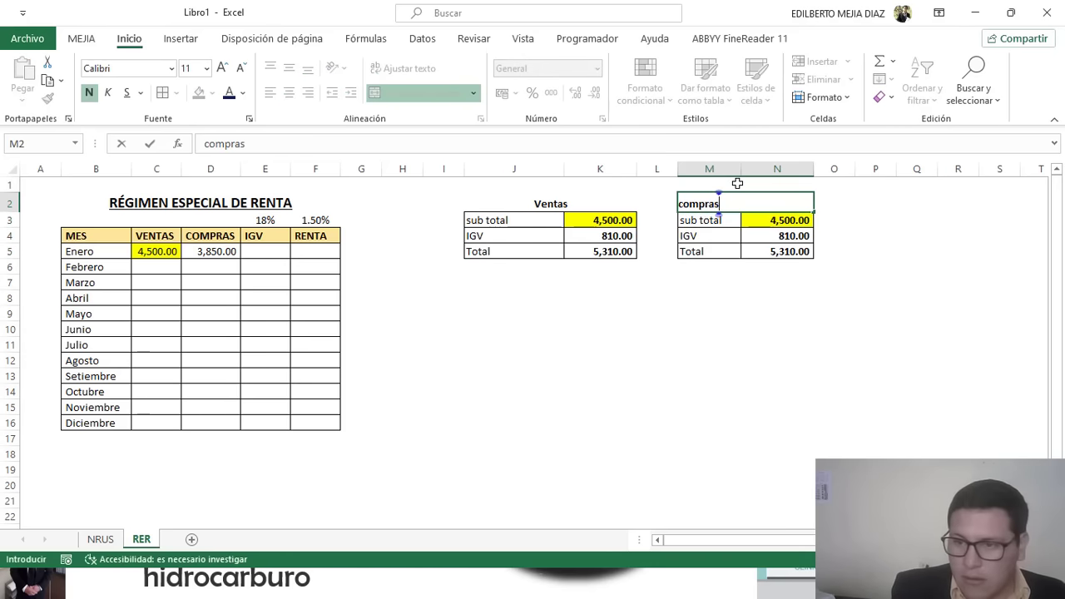
key("Return")
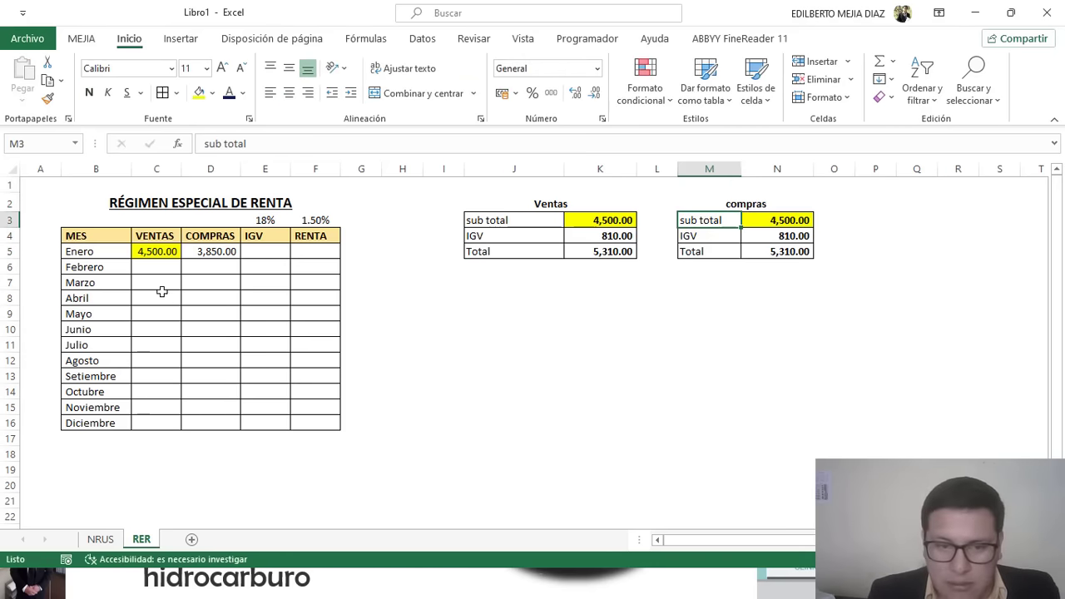
left_click(782, 223)
type("3,850")
key("Return")
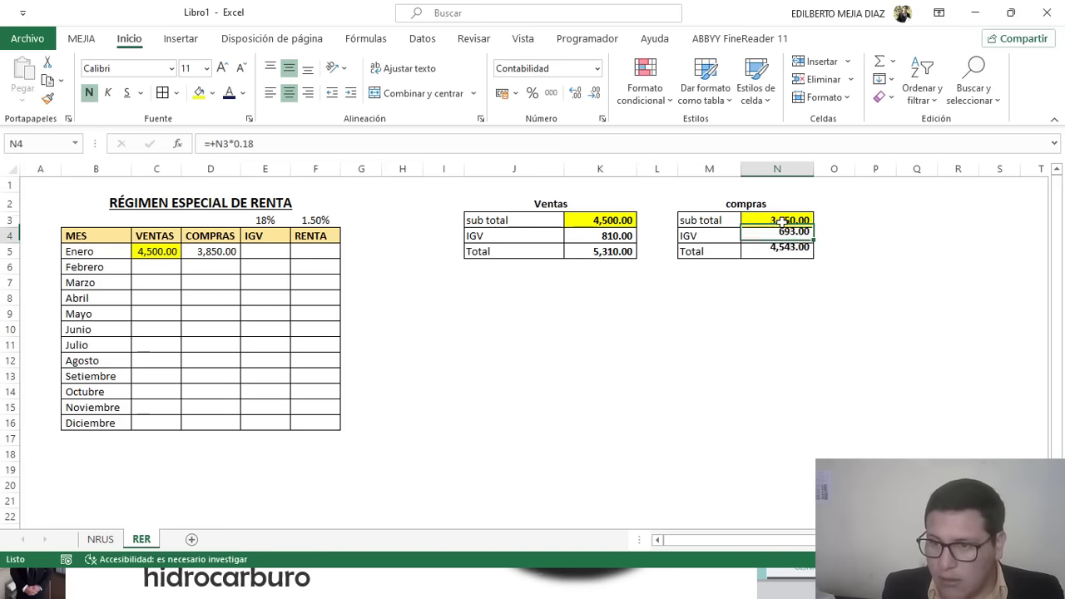
Shade the compras sub total N3 and Enero compras D5 light blue.
left_click(784, 219)
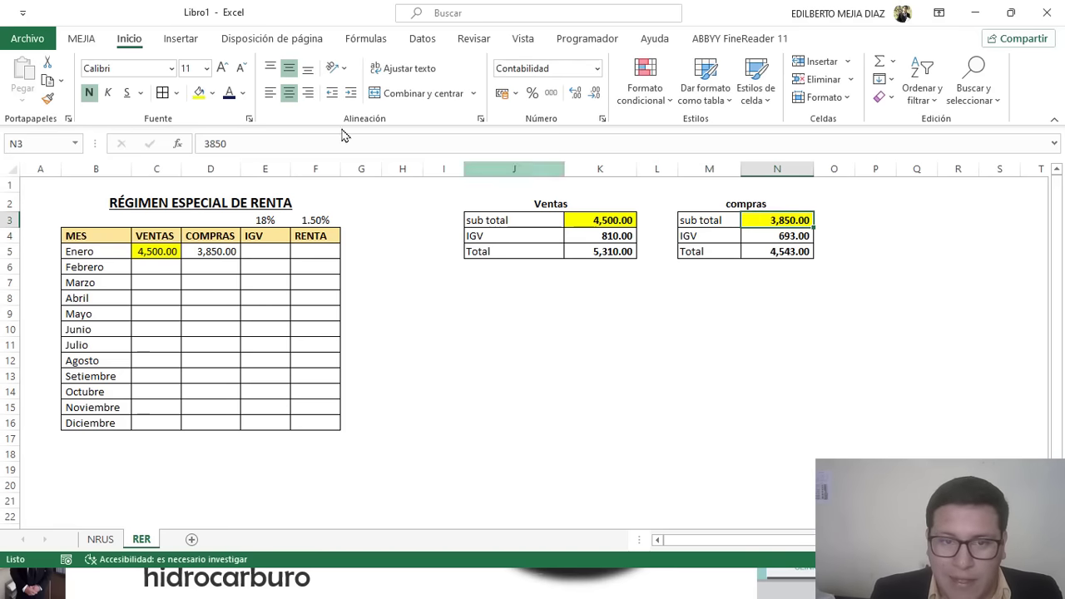
left_click(213, 92)
left_click(277, 239)
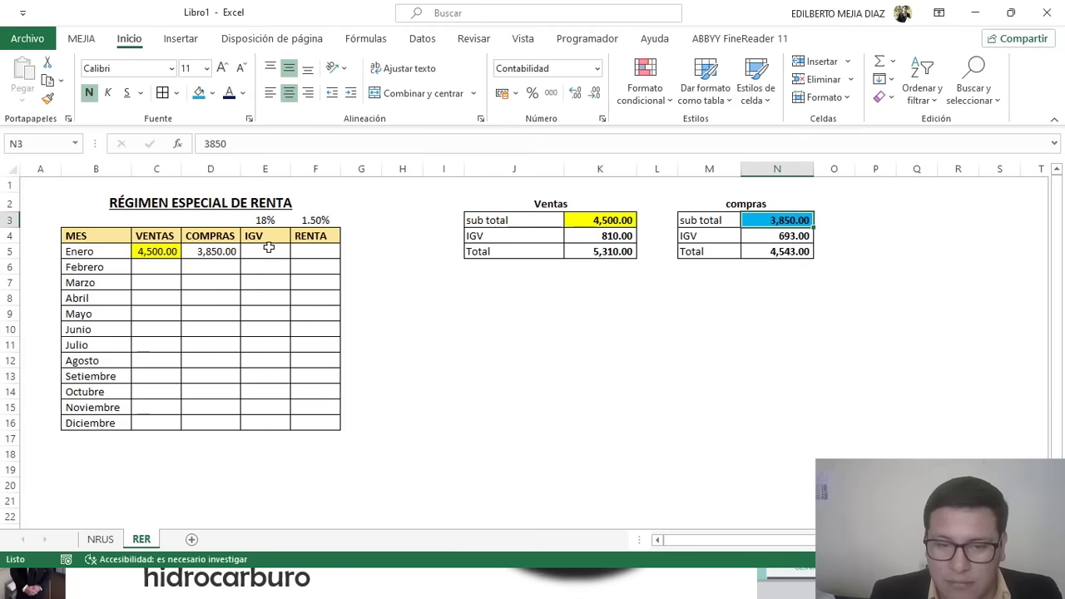
left_click(214, 251)
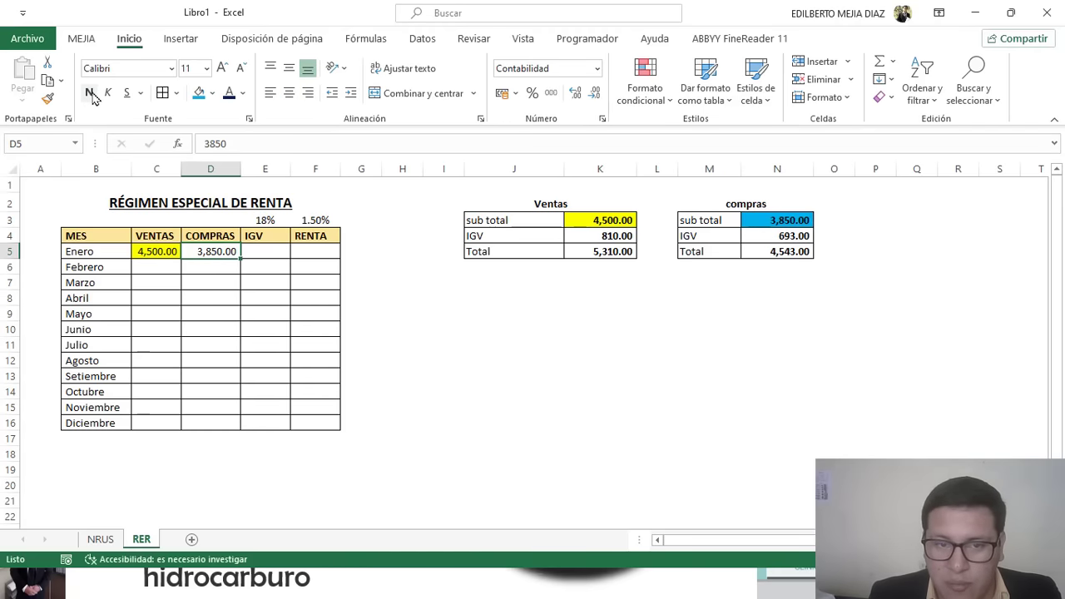
left_click(199, 93)
left_click(759, 393)
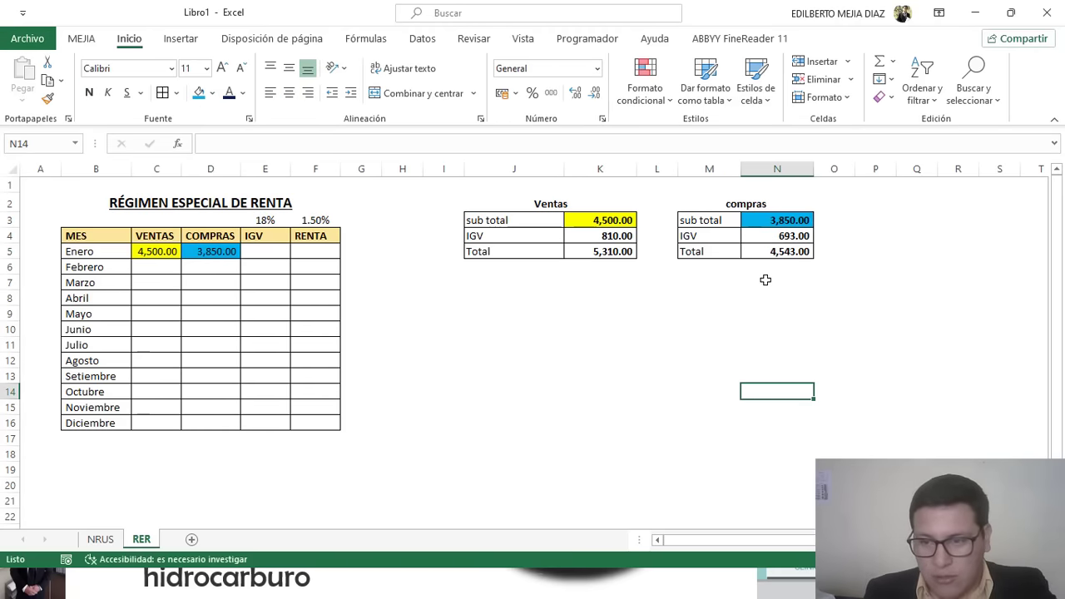
Make the ventas and compras 'sub total' labels bold.
left_click(611, 221)
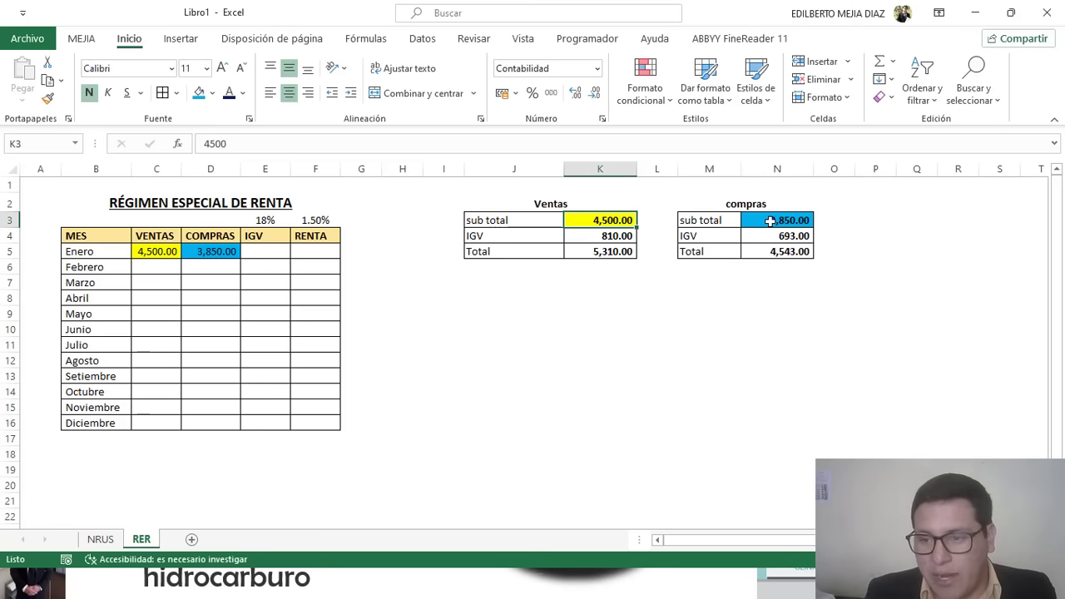
left_click(770, 221)
left_click(721, 219)
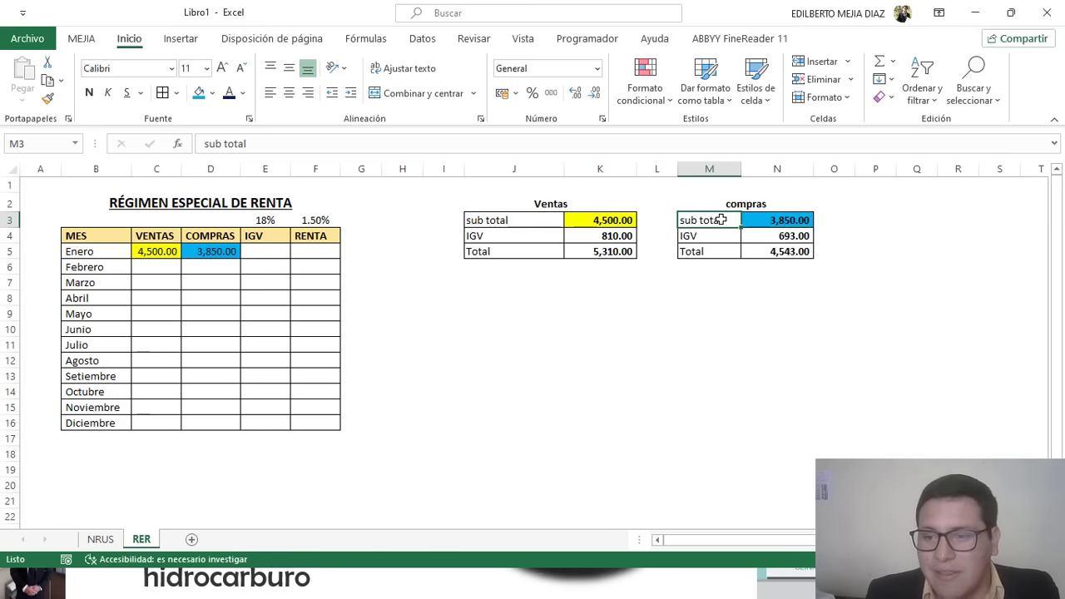
left_click(527, 218, "ctrl")
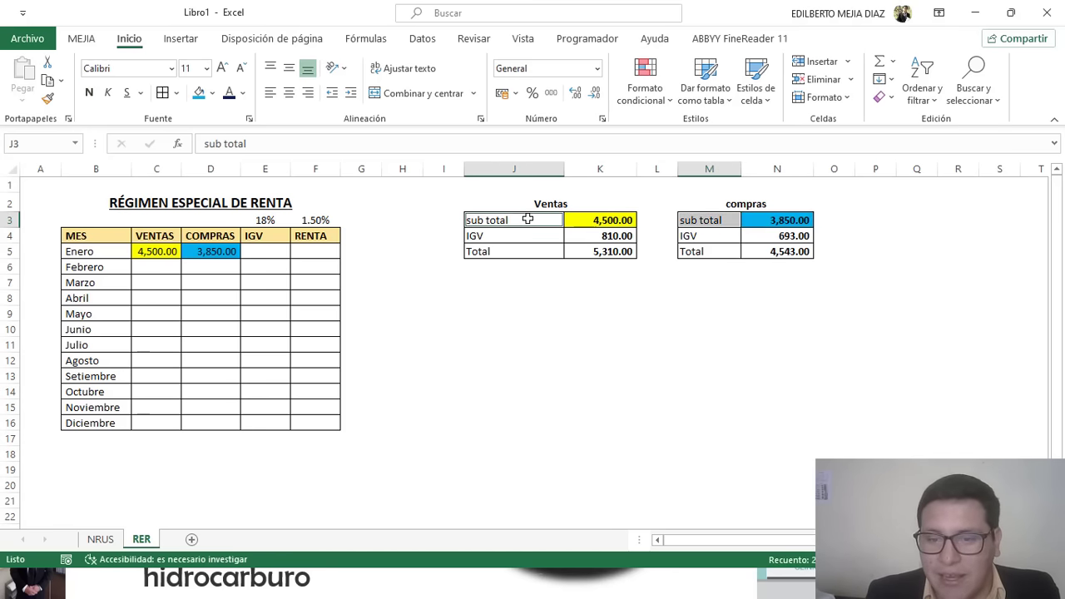
left_click(89, 92)
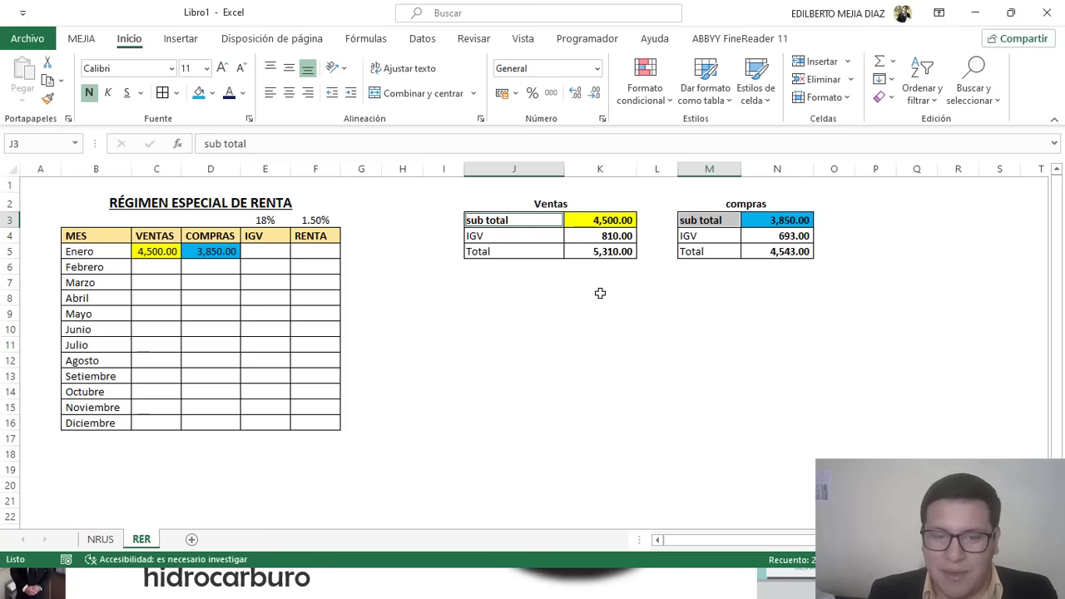
left_click(580, 343)
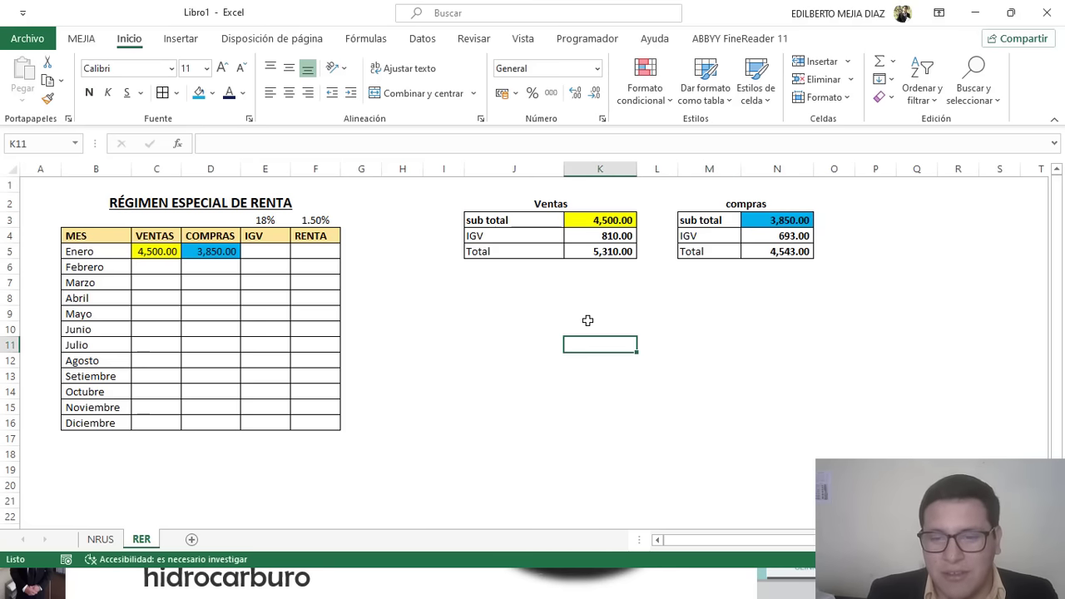
left_click(159, 253)
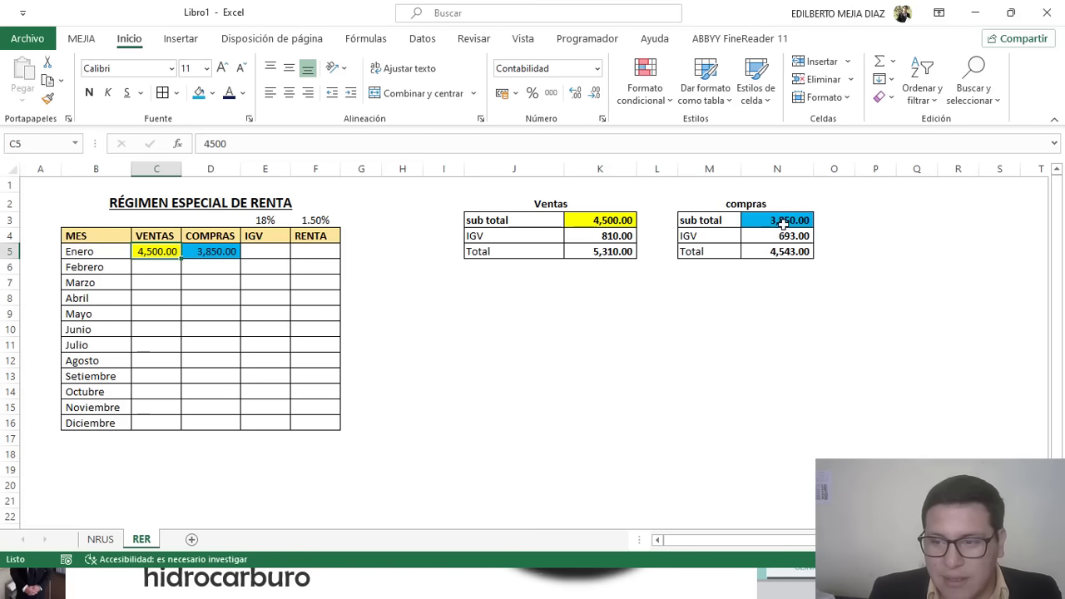
left_click(720, 295)
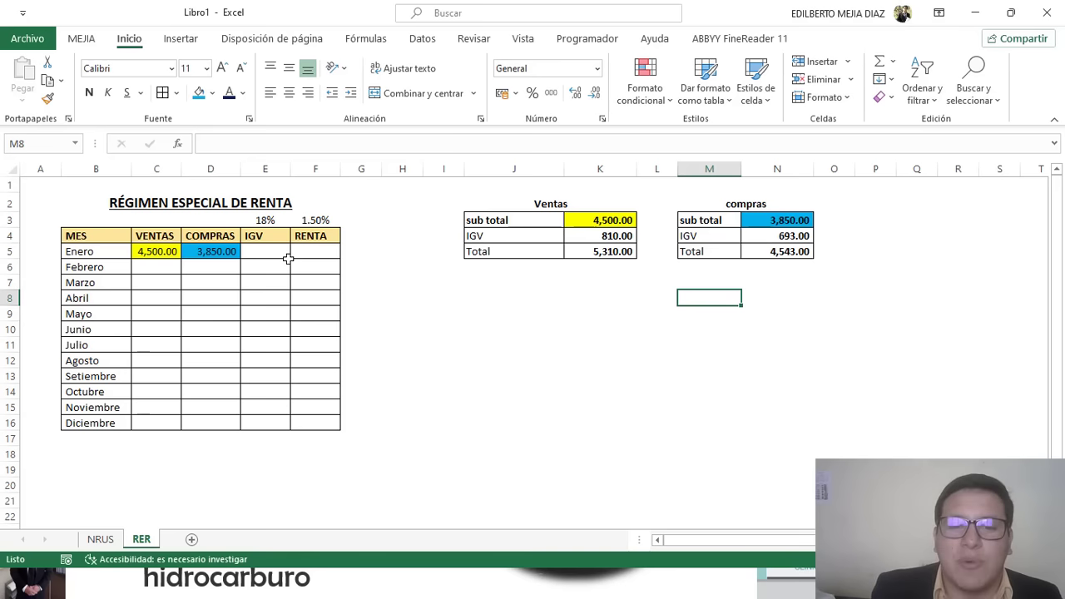
Enter the labels 'igv ventas' in K8 and 'IGV Compras' in K9.
left_click(594, 292)
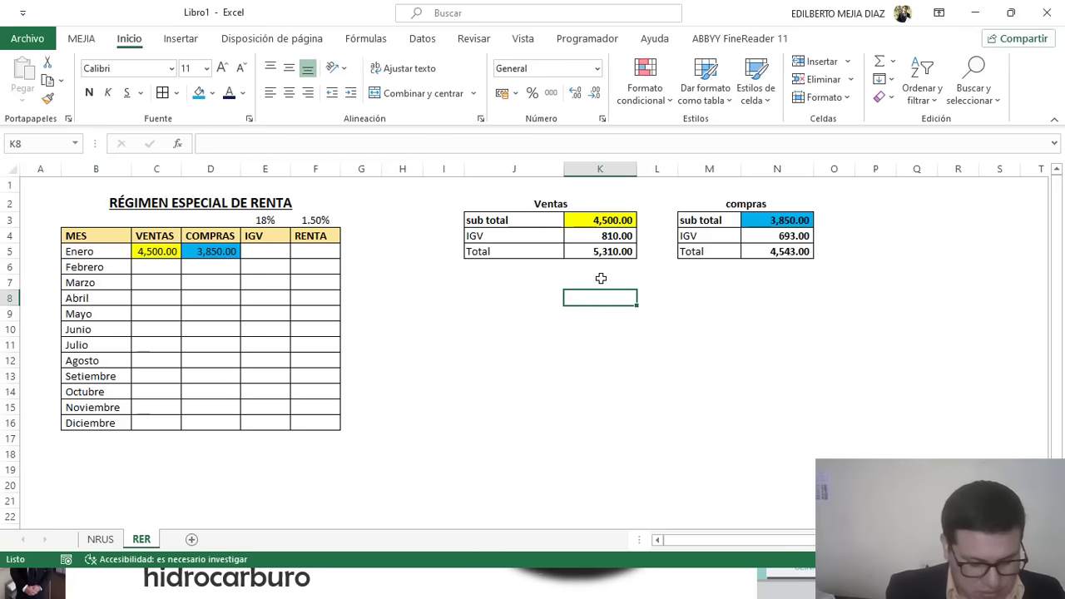
type("igv ve")
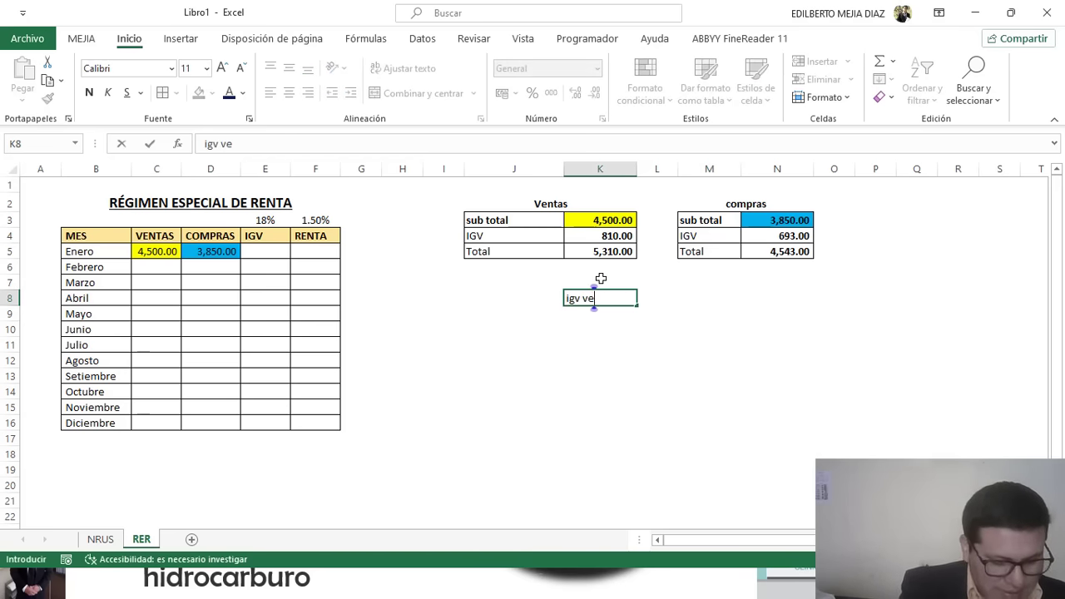
type("ntas")
key("Return")
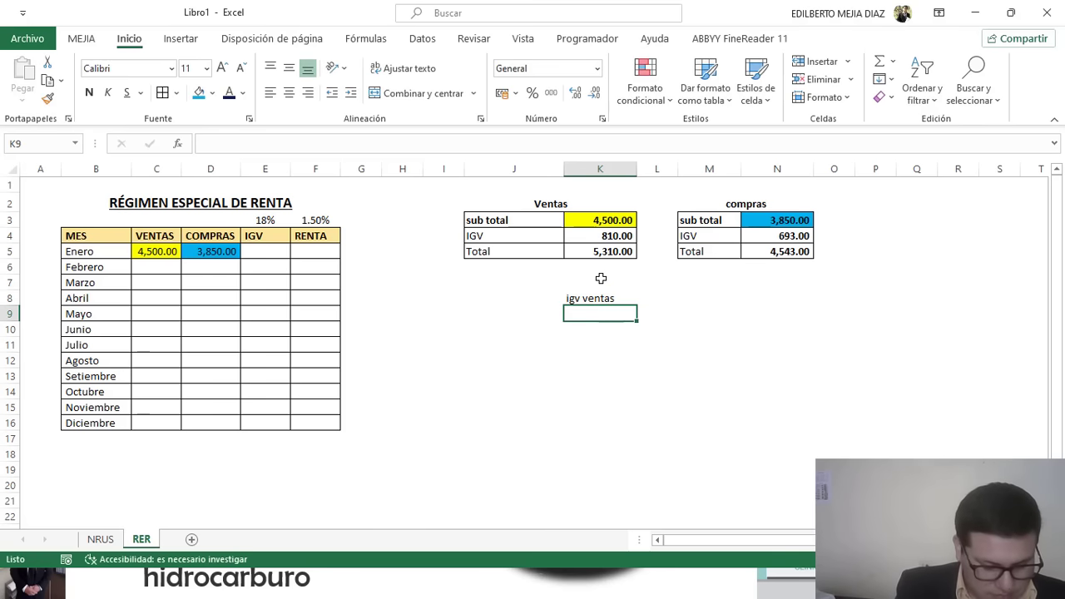
type("IGV ")
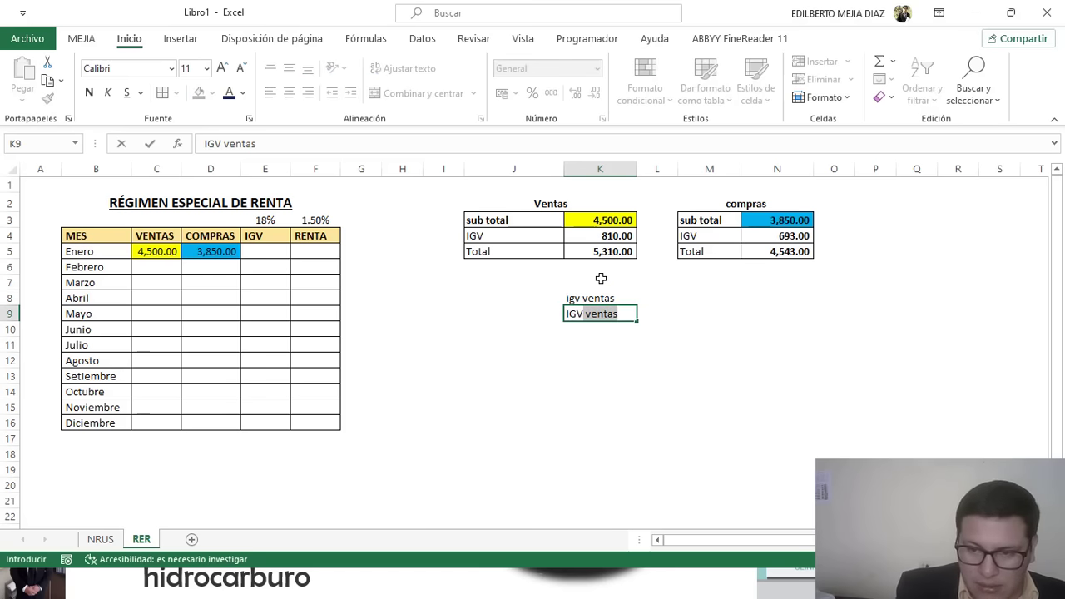
type("Compra")
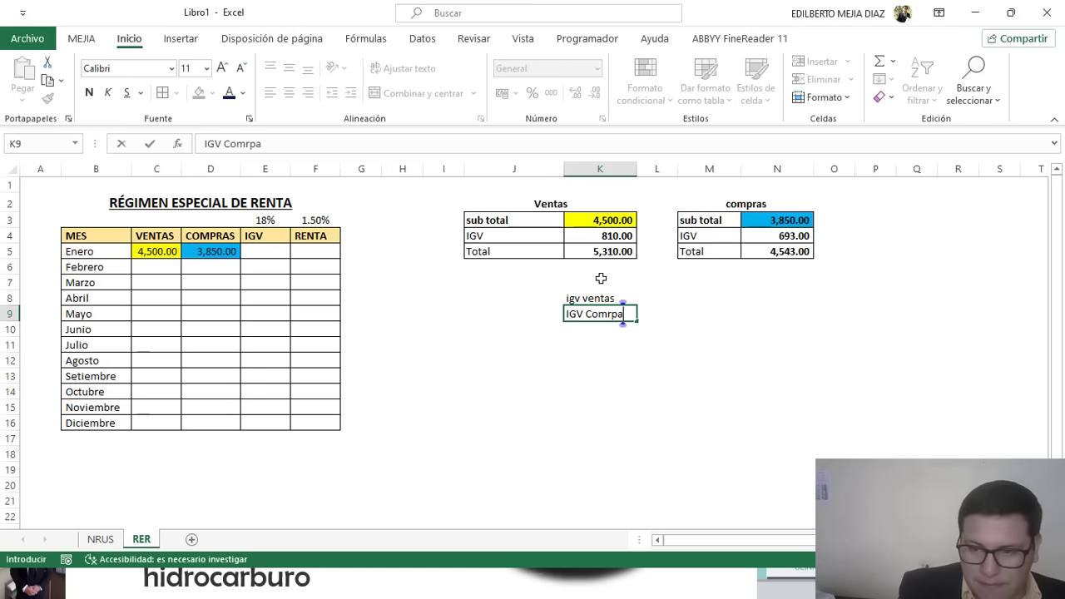
type("s")
key("ctrl+Return")
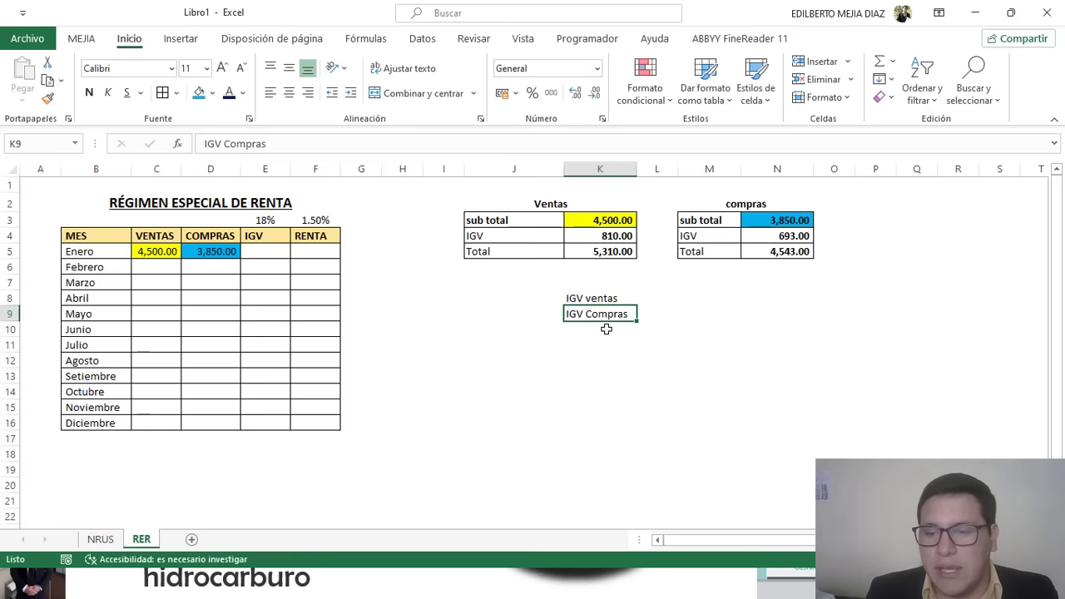
Link L8 to the ventas IGV 810.00 and L9 to the compras IGV 693.00.
left_click(646, 298)
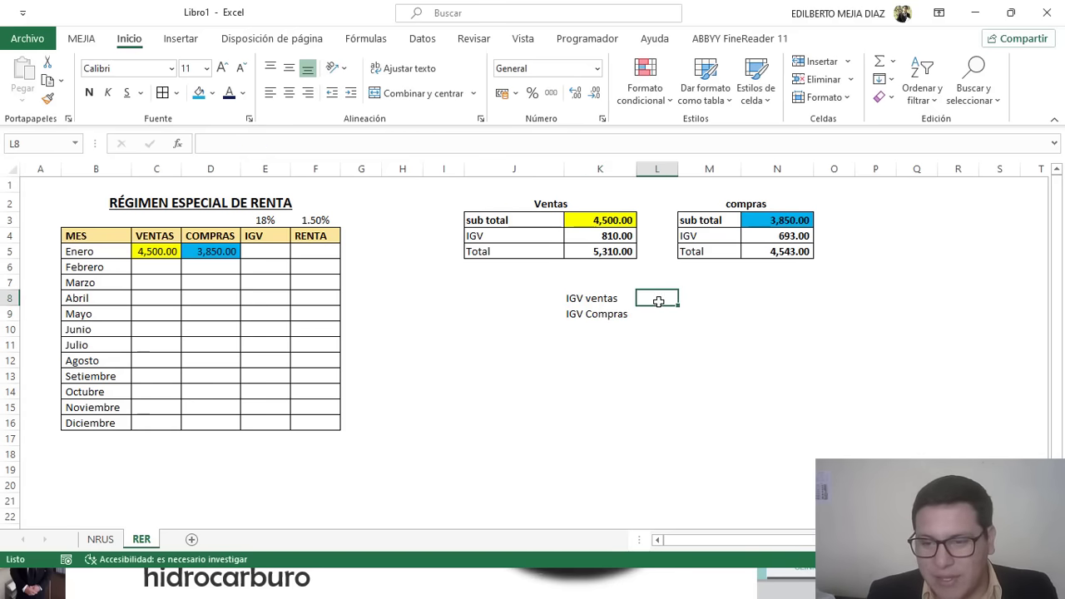
type("+")
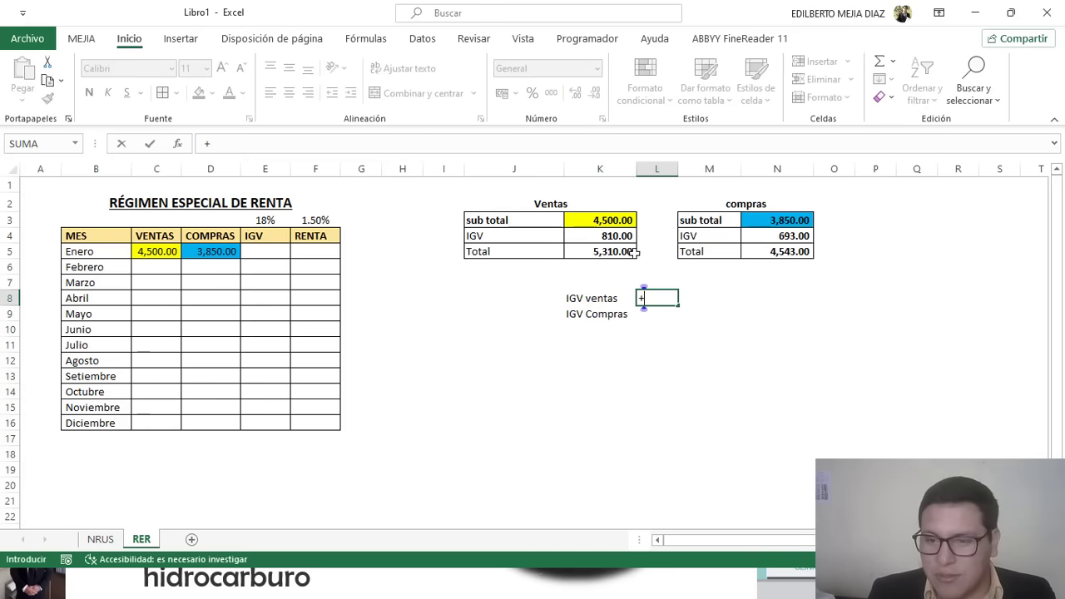
left_click(620, 233)
key("Return")
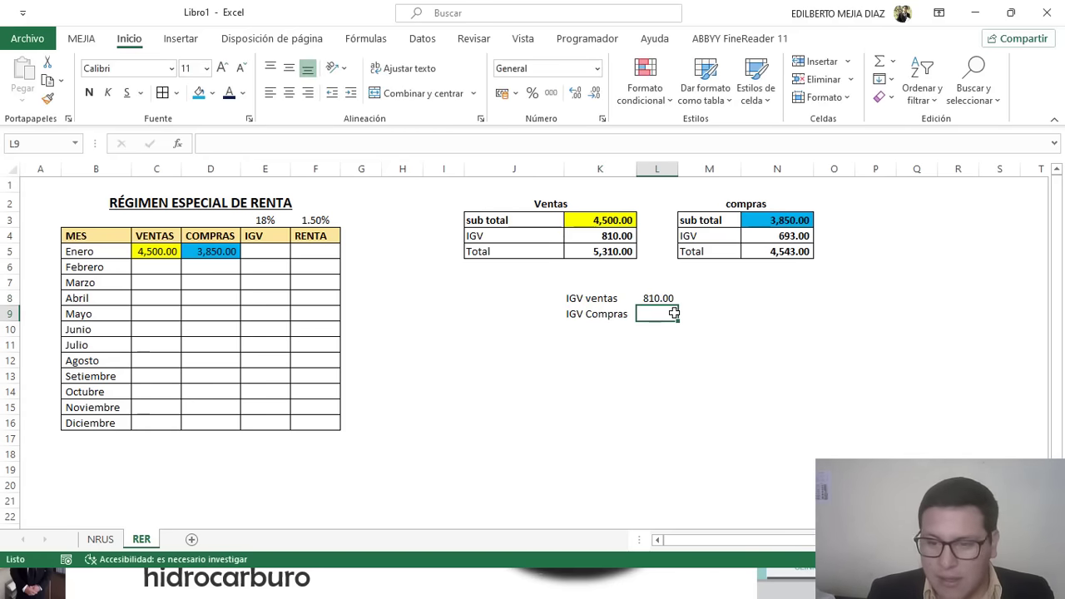
type("+")
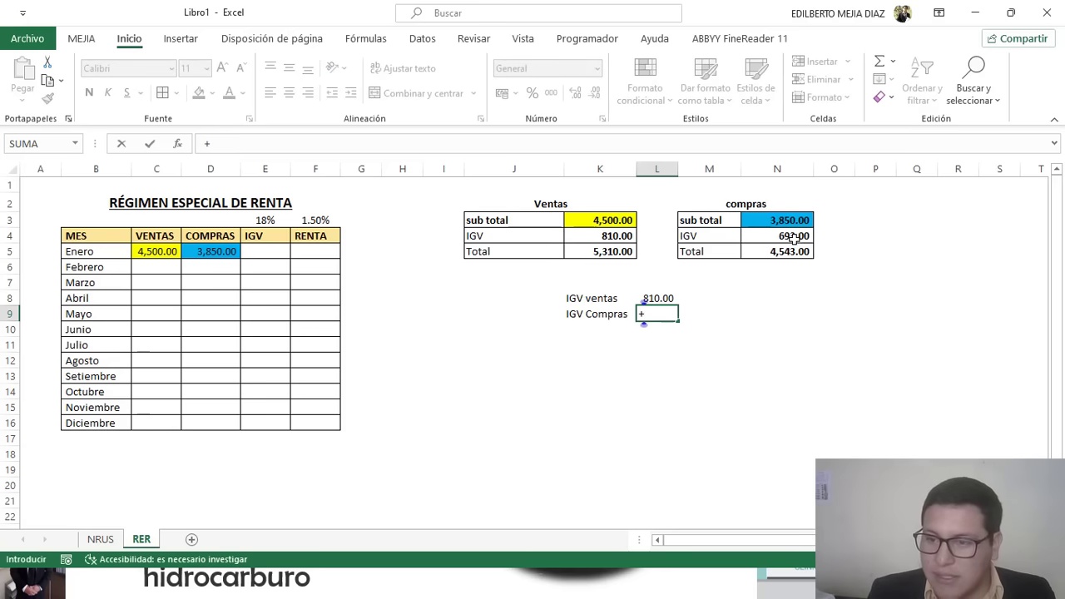
left_click(789, 236)
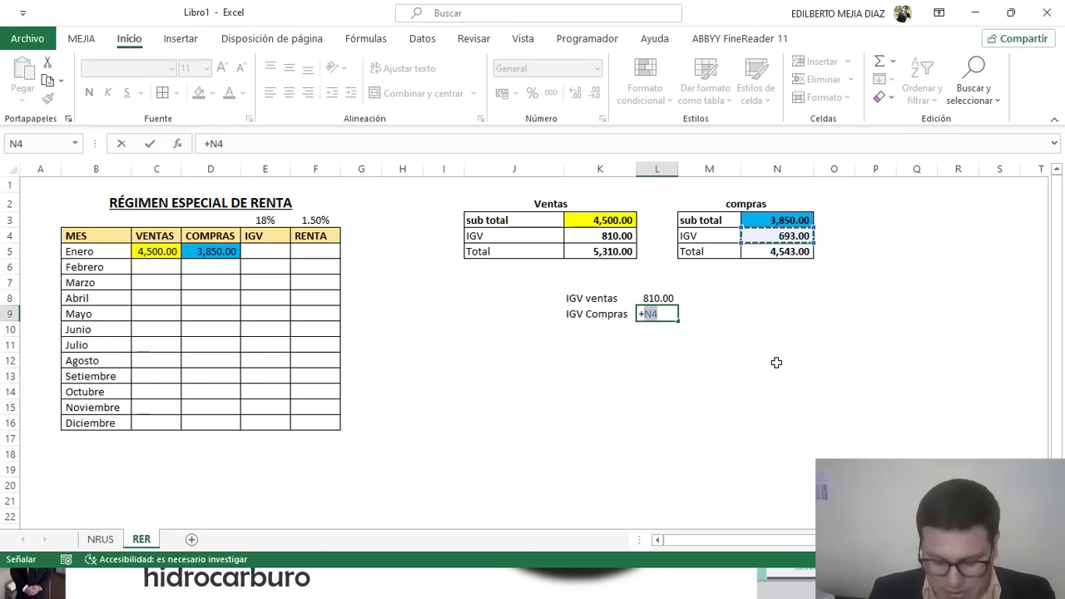
key("Return")
Compute =+L8-L9 in L10, giving a bold 117.00.
left_click(596, 329)
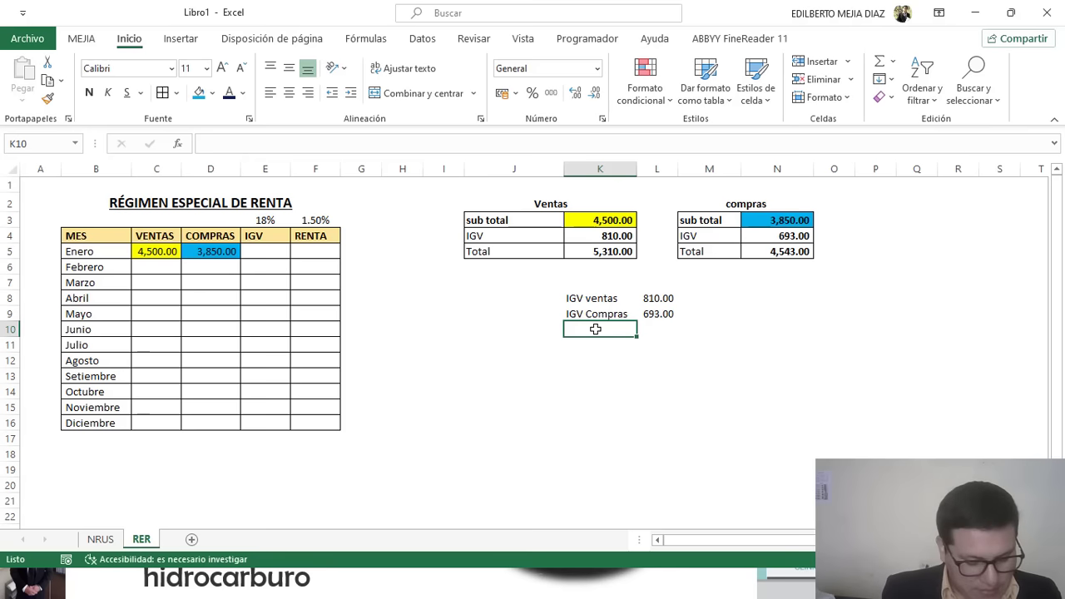
double_click(595, 330)
left_click(663, 332)
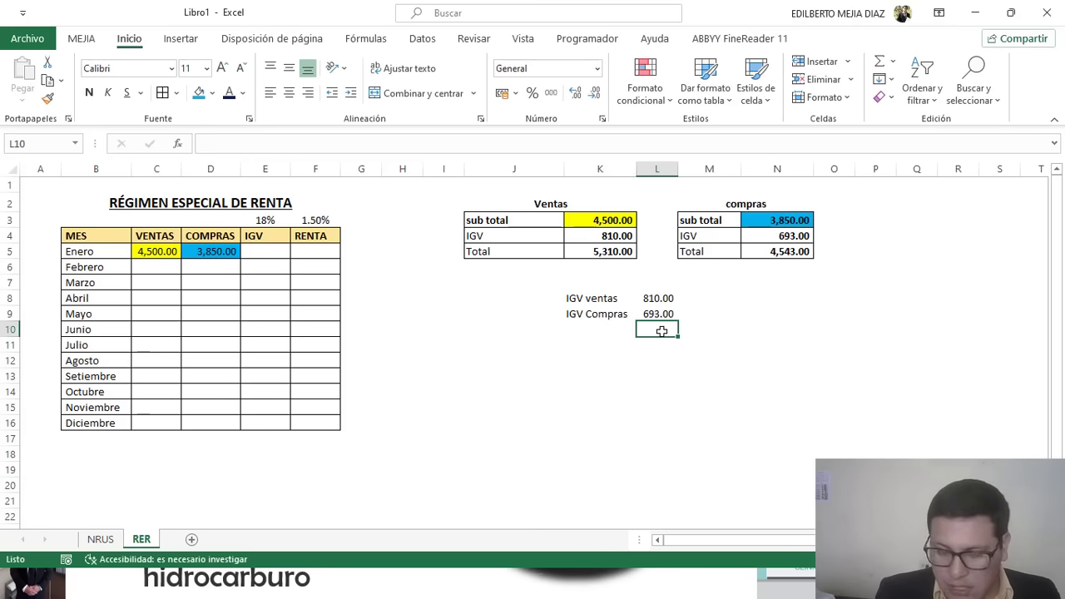
type("+")
left_click(657, 297)
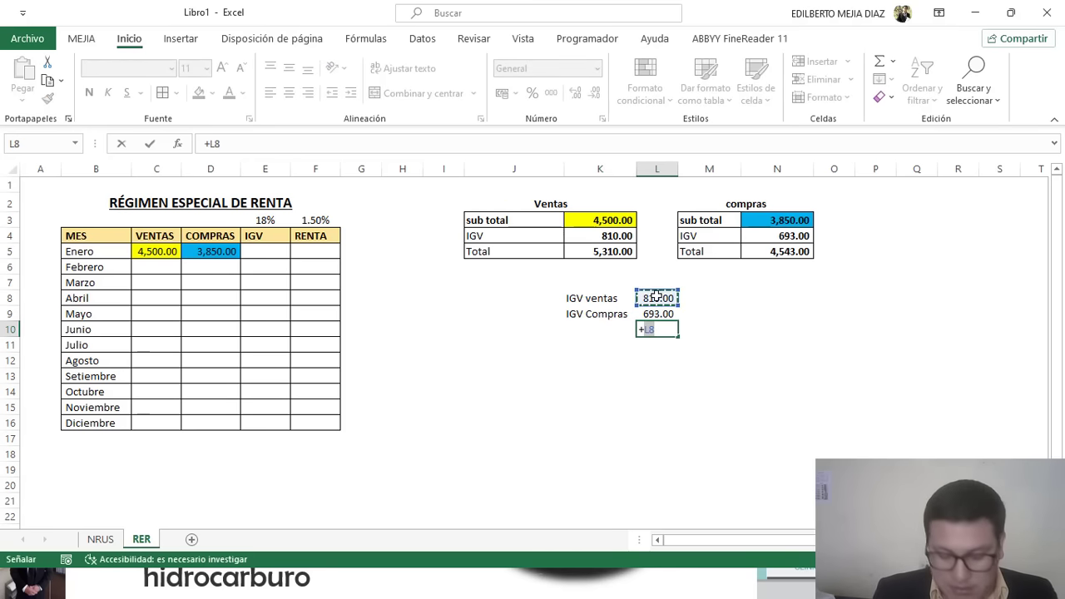
type("-")
left_click(660, 313)
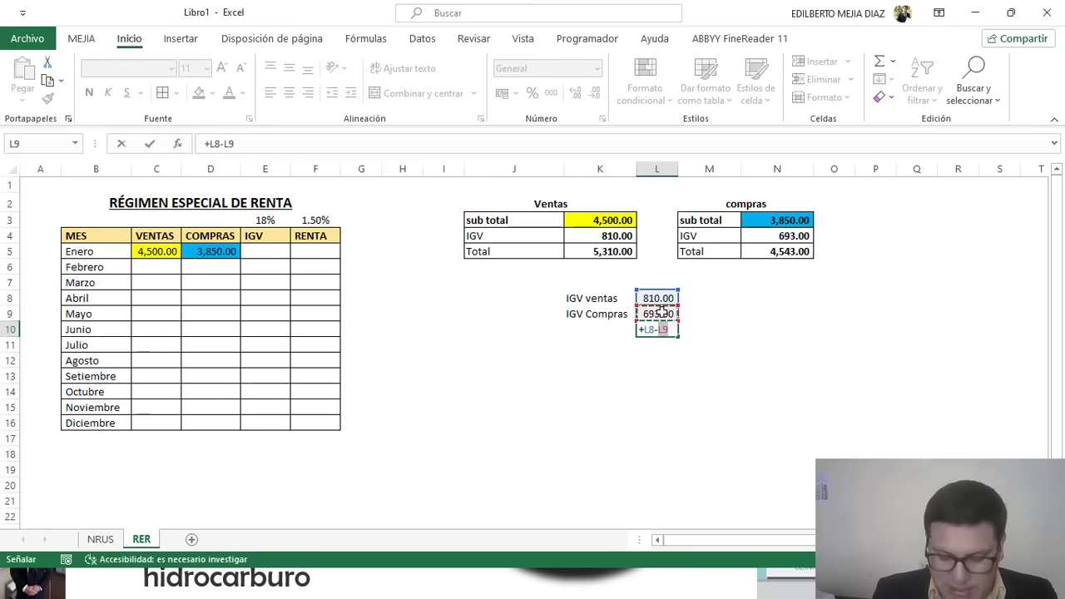
key("Return")
key("Up")
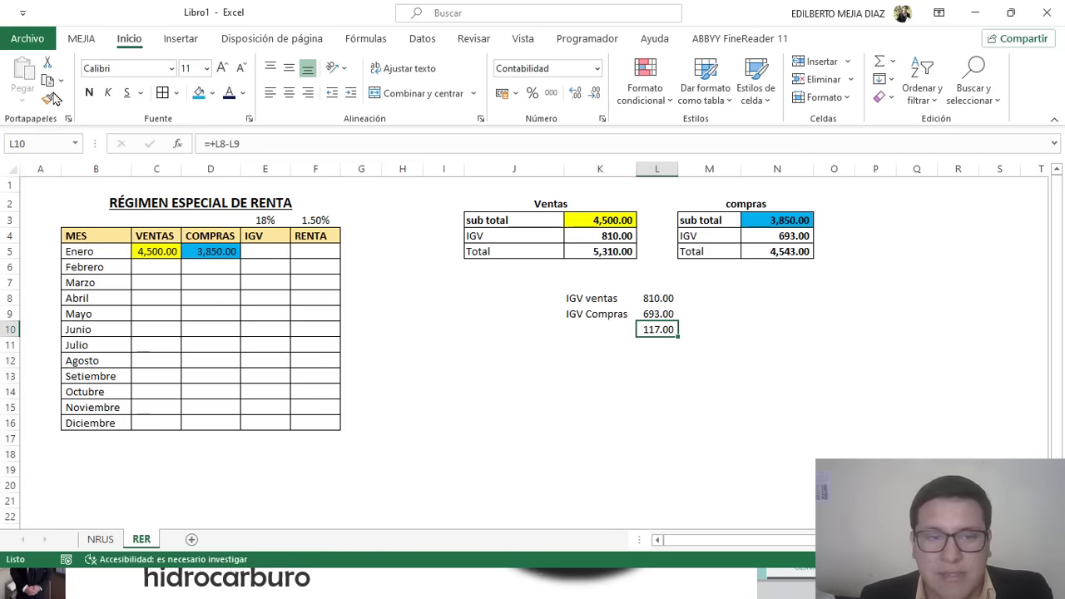
left_click(89, 92)
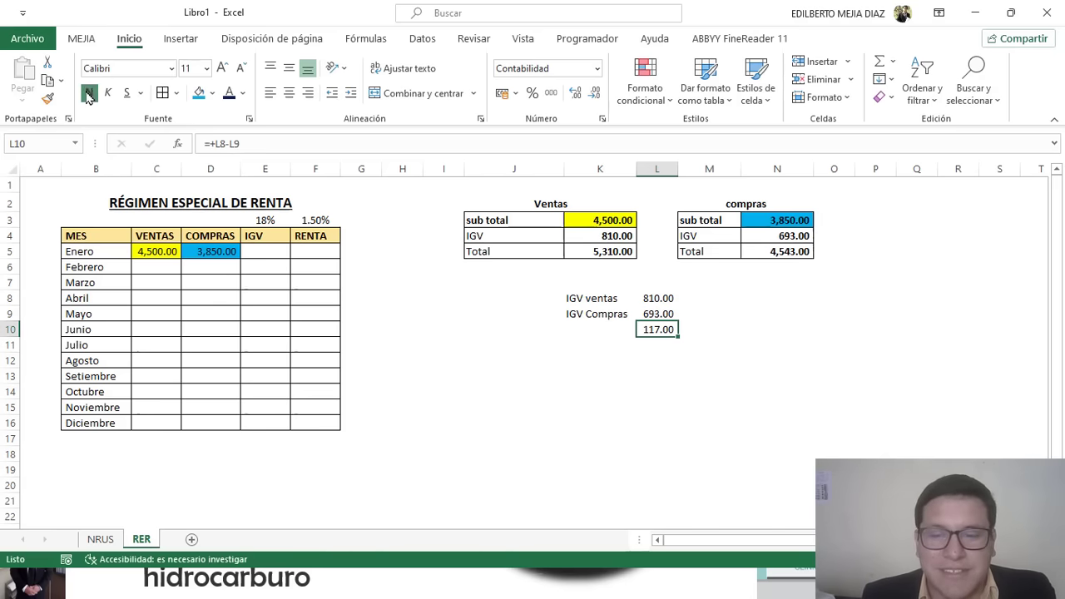
left_click(606, 333)
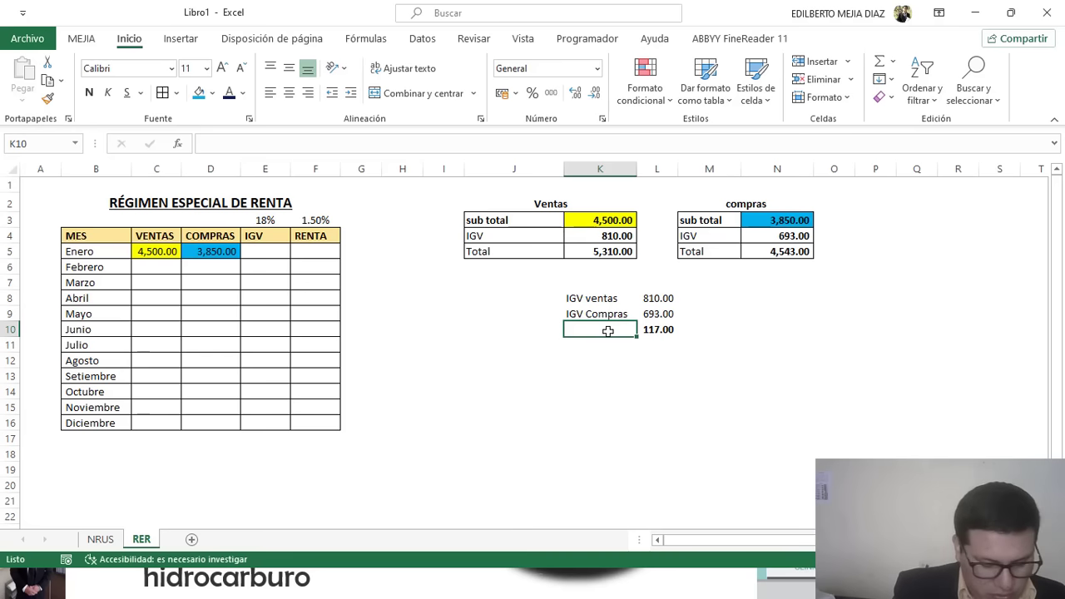
Label K10 'A PAGAR A SUNAT'.
type("P")
key("BackSpace")
type("A PAGAR A SU")
key("BackSpace")
key("BackSpace")
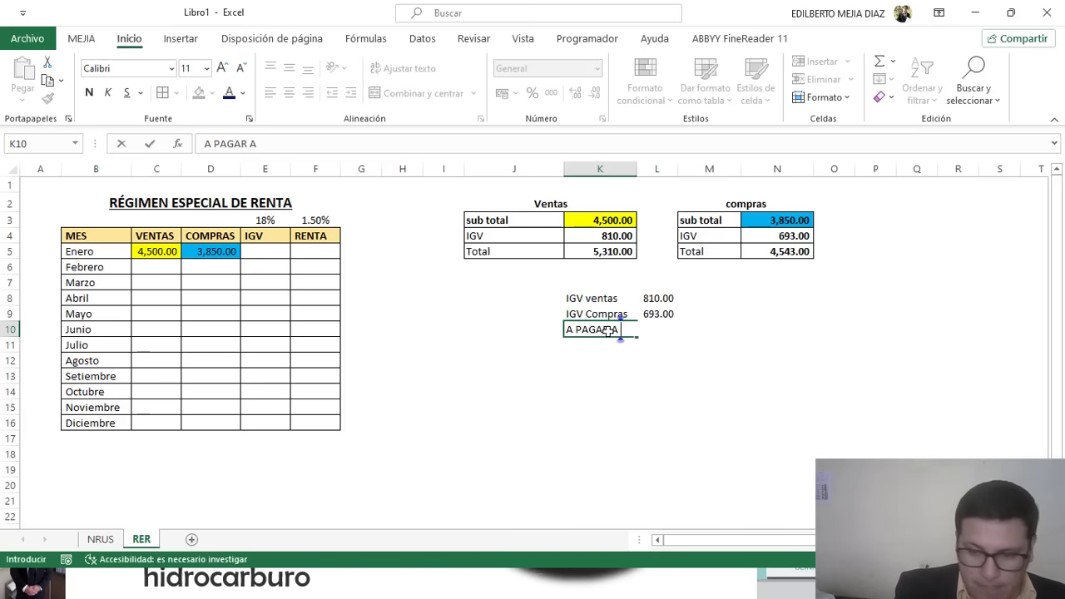
type("SUNAT")
key("Tab")
type("=+L8-L9")
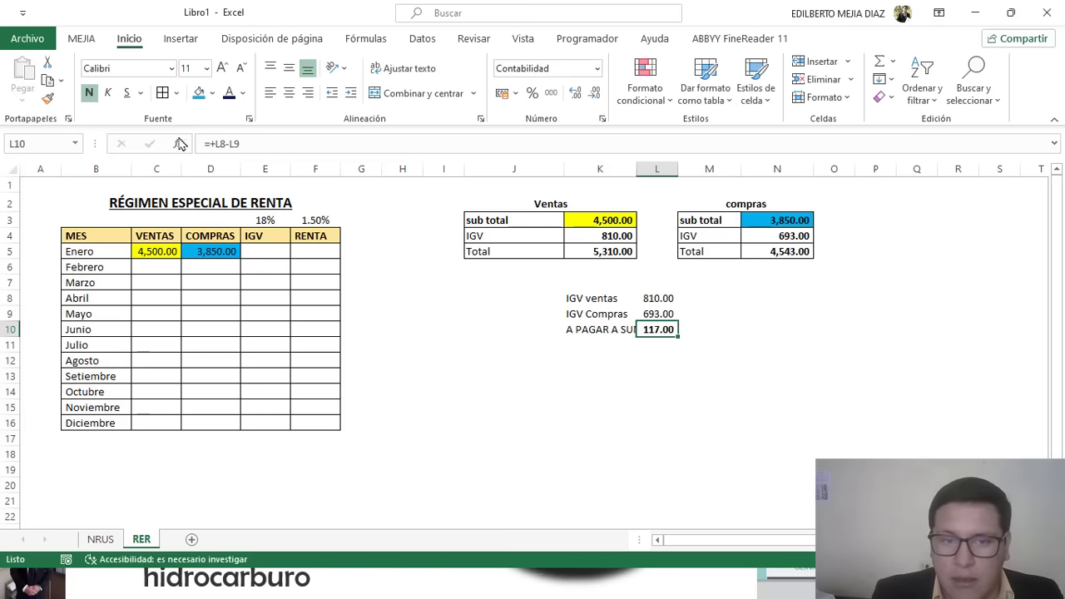
Fill the 117.00 result cell L10 green.
left_click(214, 93)
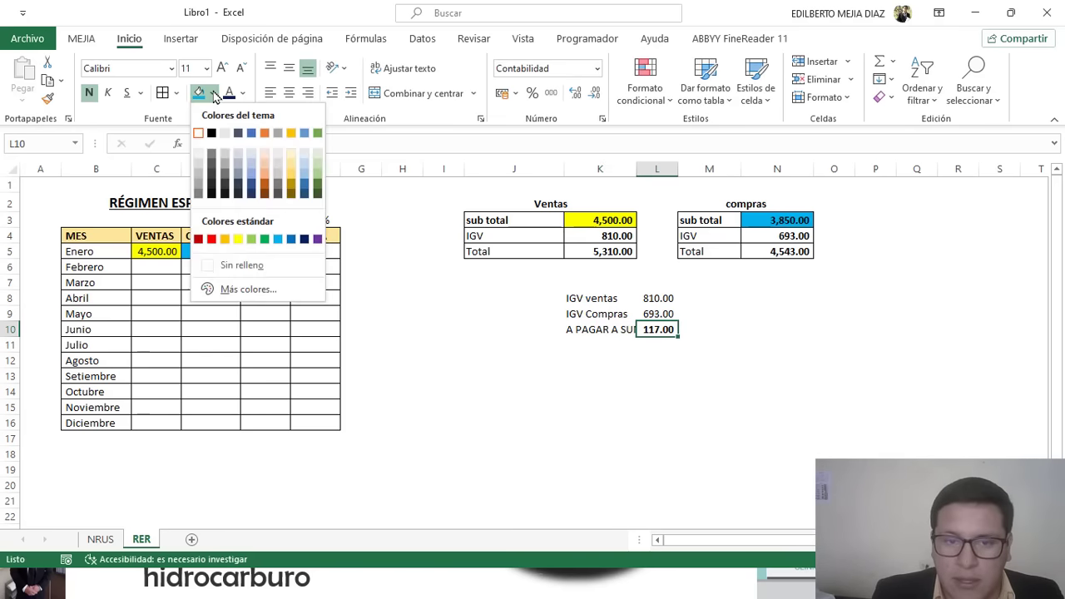
left_click(264, 239)
left_click(732, 403)
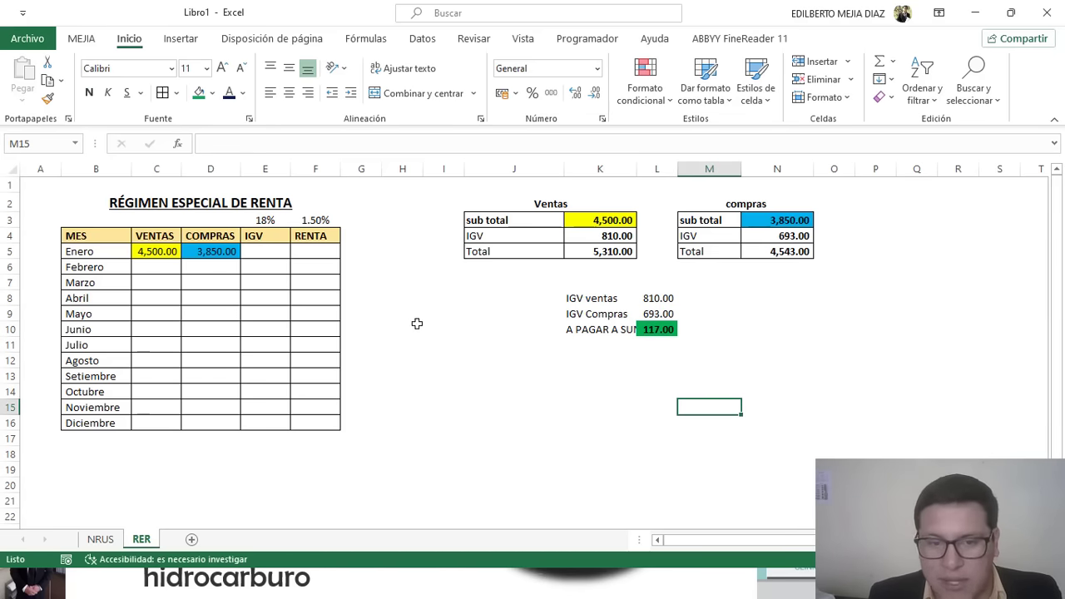
left_click(274, 254)
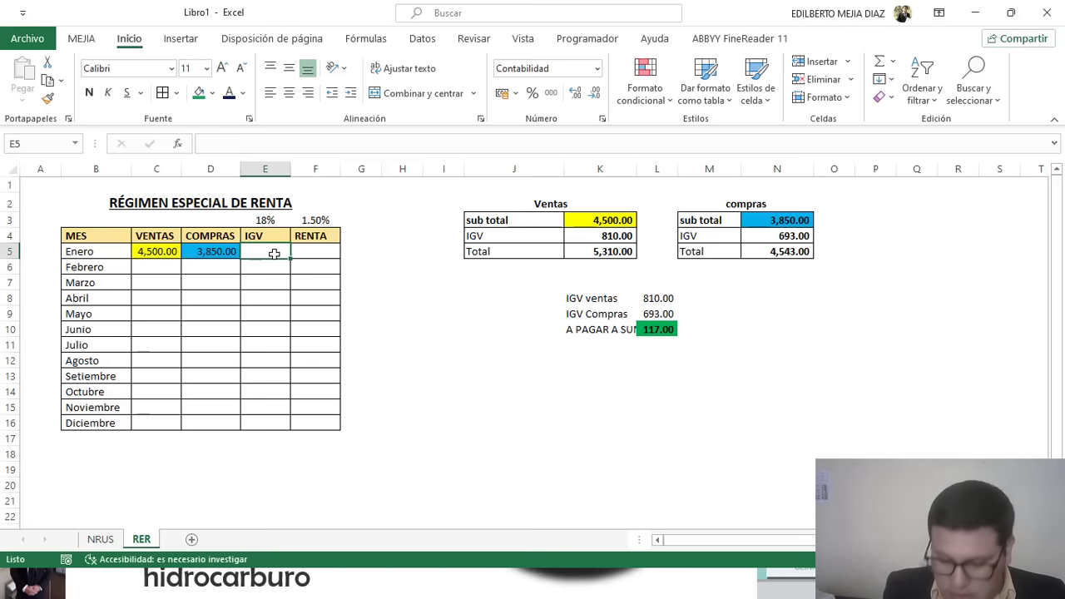
Enter =+(C5-D5)*18% in E5 and bold the resulting 117.00.
type("+(")
left_click(155, 249)
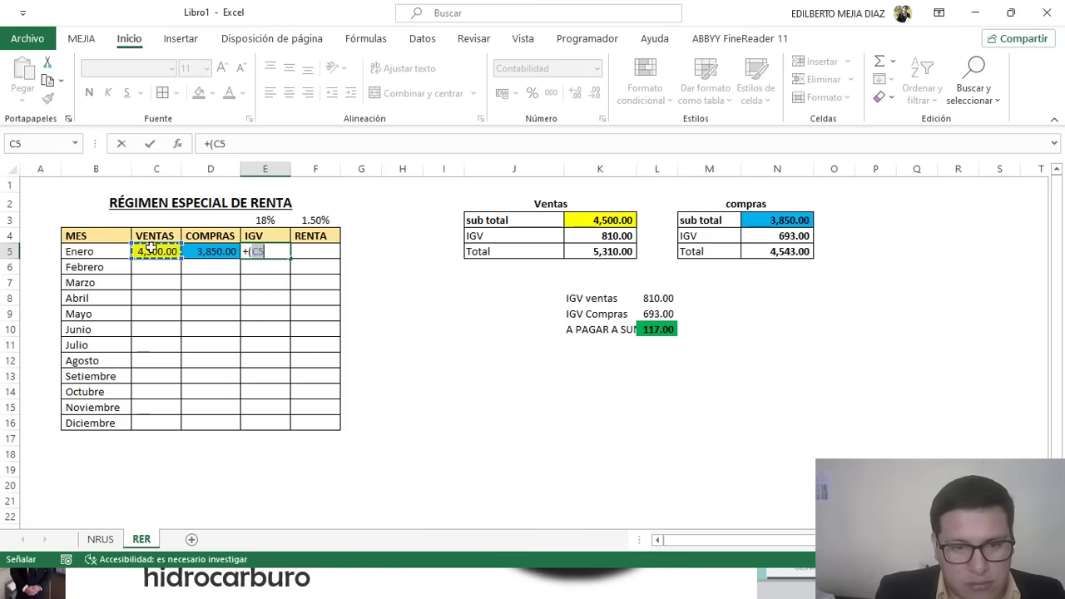
type("-")
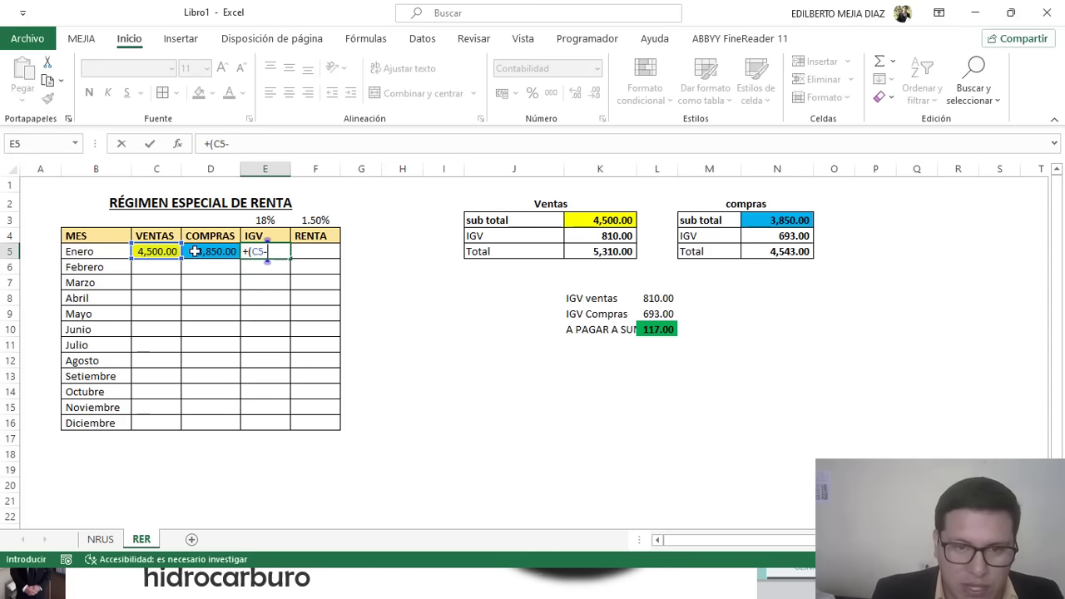
left_click(190, 258)
type(")")
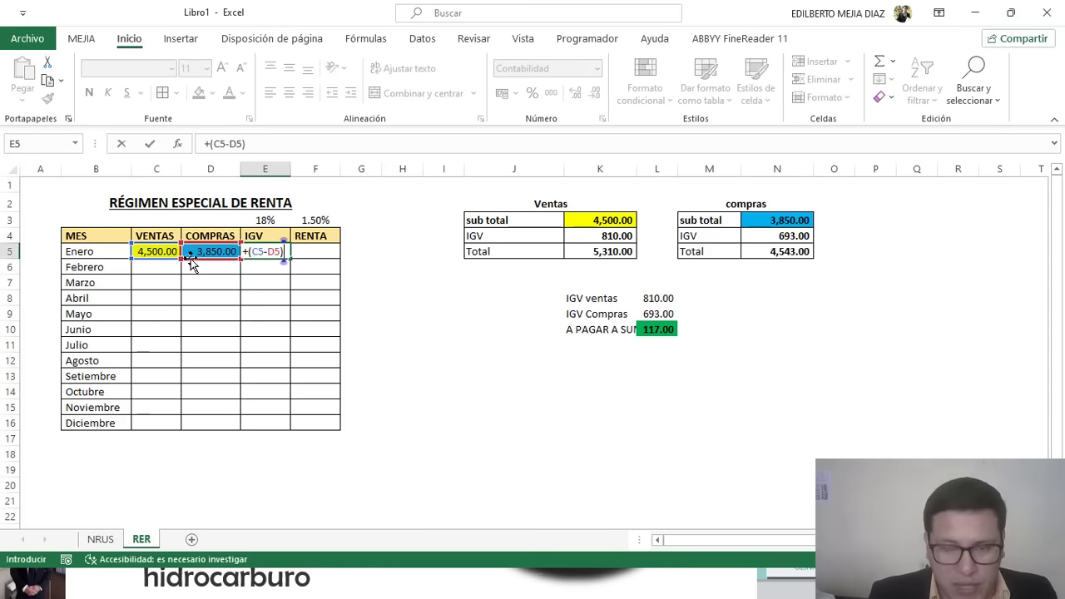
left_click(268, 145)
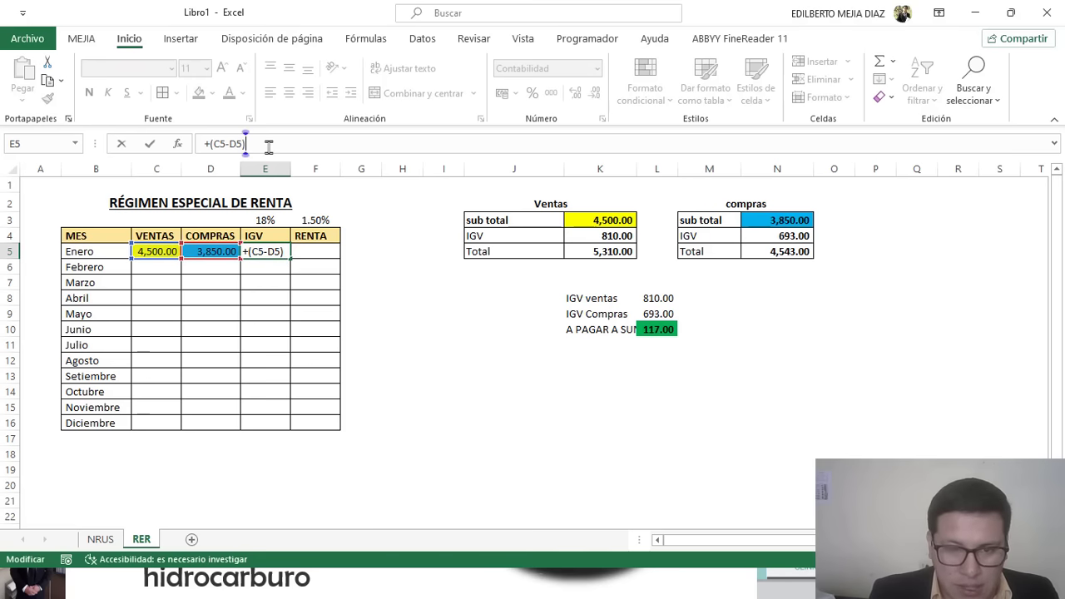
type("*")
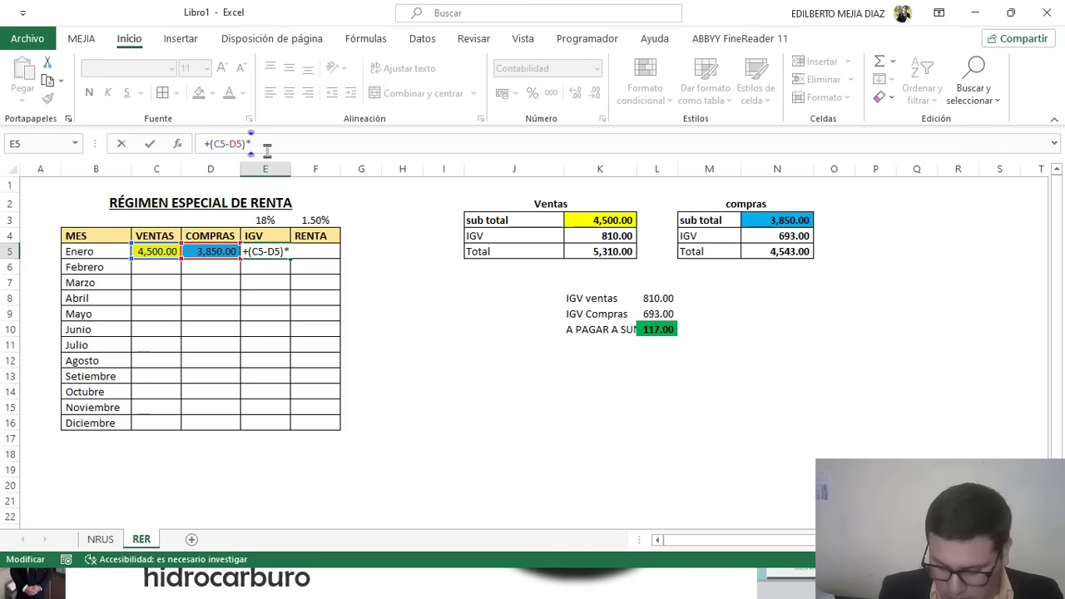
type("18%")
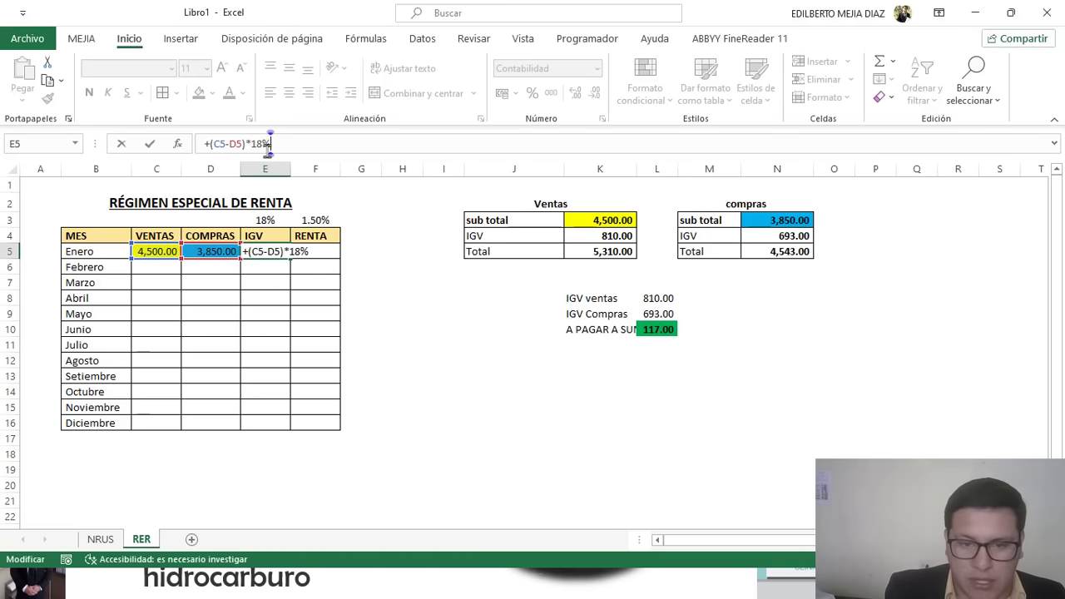
key("Return")
left_click(262, 251)
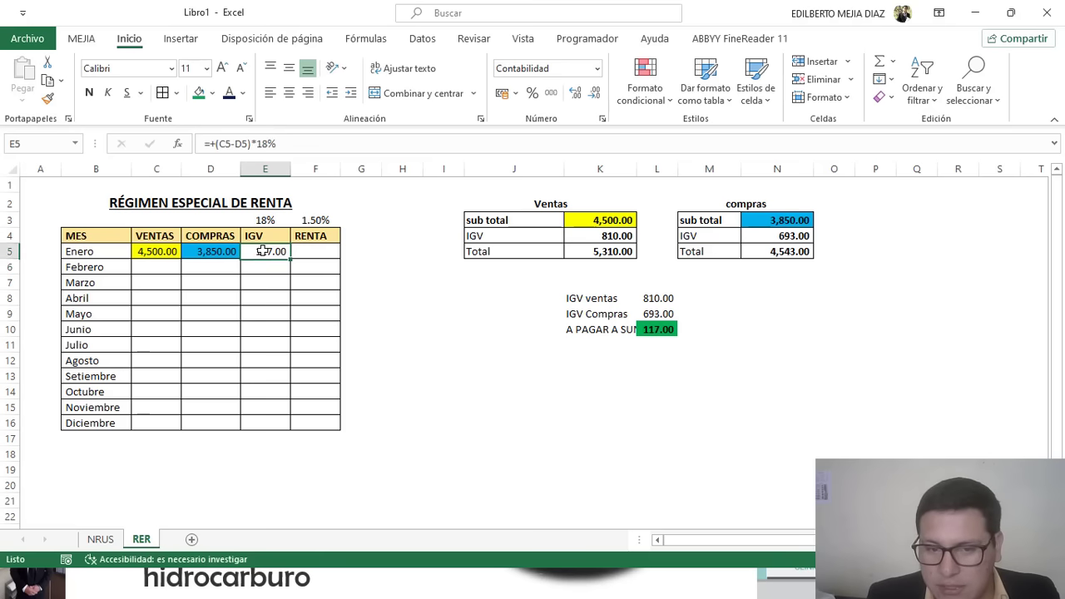
left_click(89, 93)
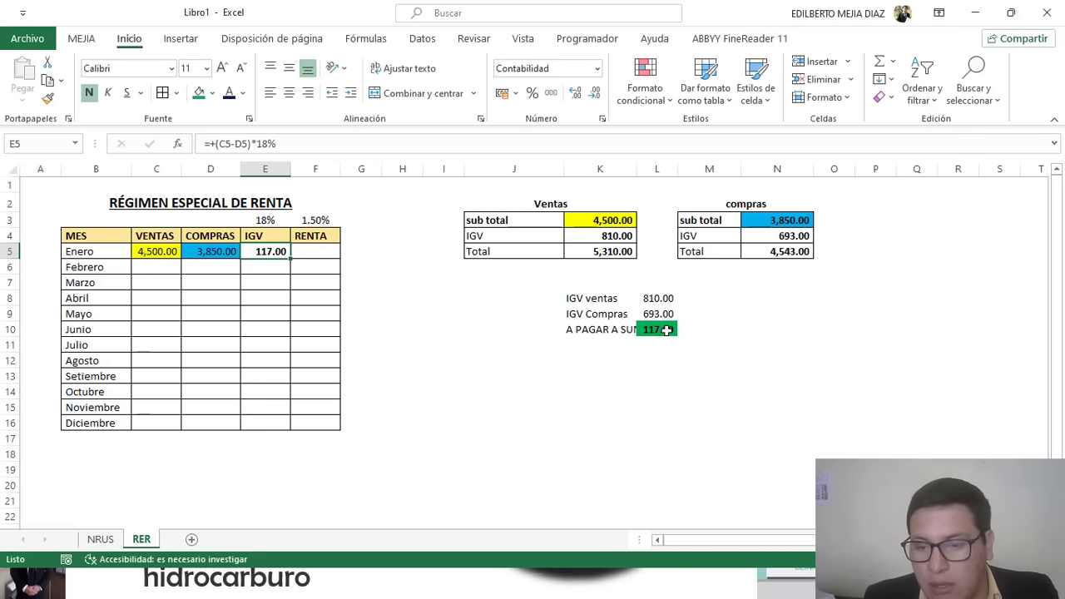
left_click(458, 325)
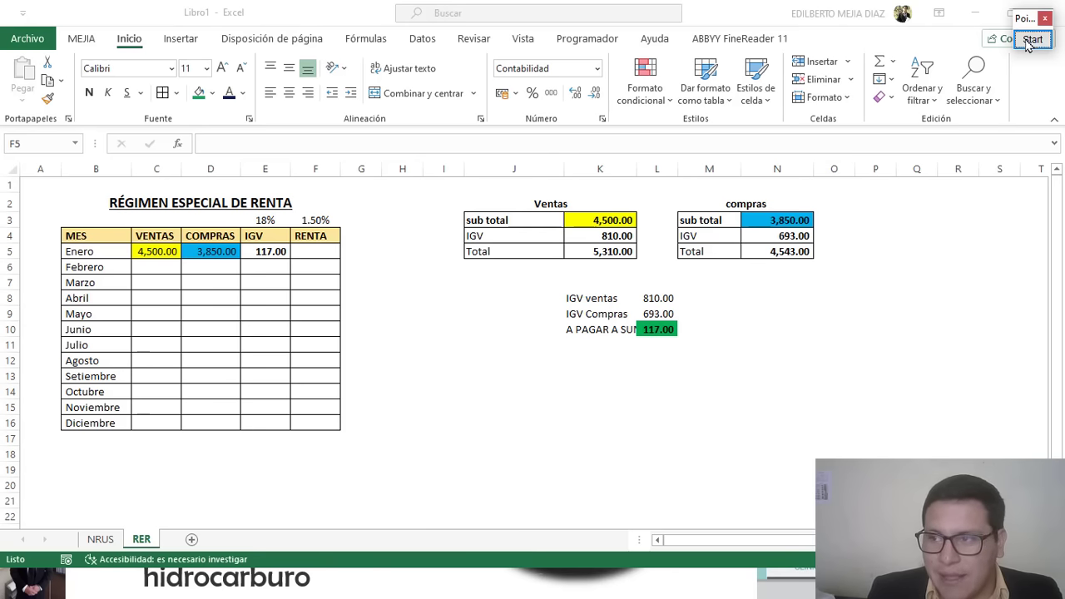
left_click(1032, 39)
mouse_move(568, 200)
left_mouse_down()
mouse_move(638, 201)
mouse_move(616, 234)
mouse_move(576, 235)
left_mouse_up()
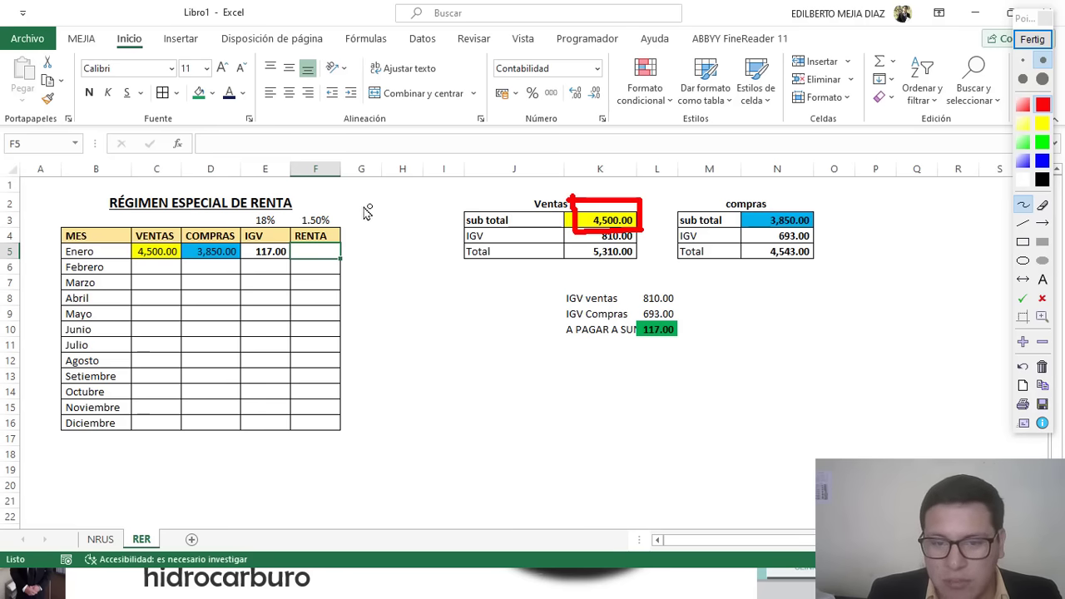
left_click_drag(328, 208, 341, 203)
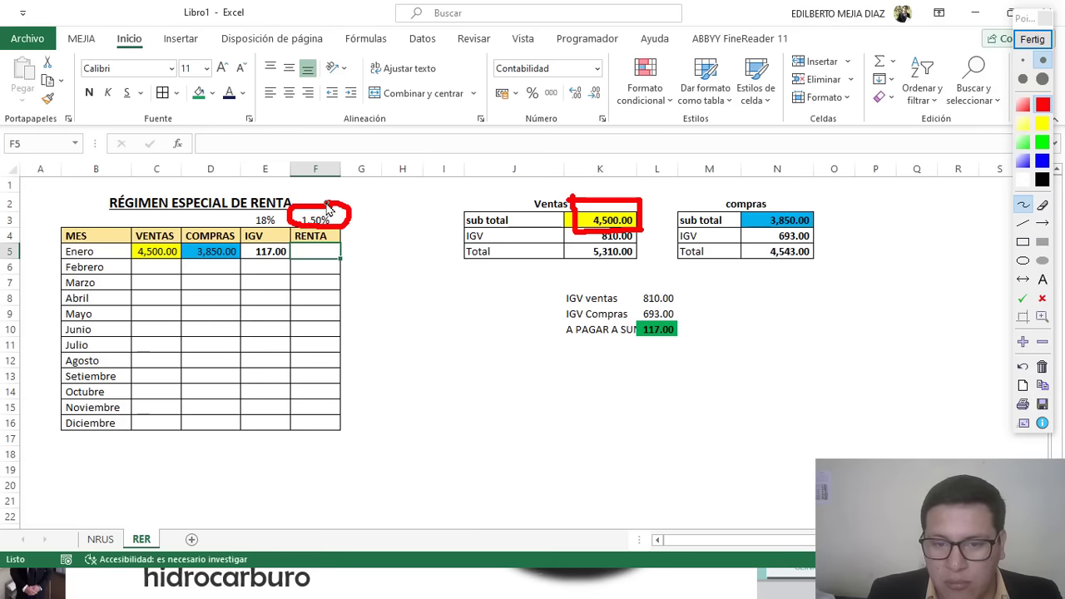
key("Escape")
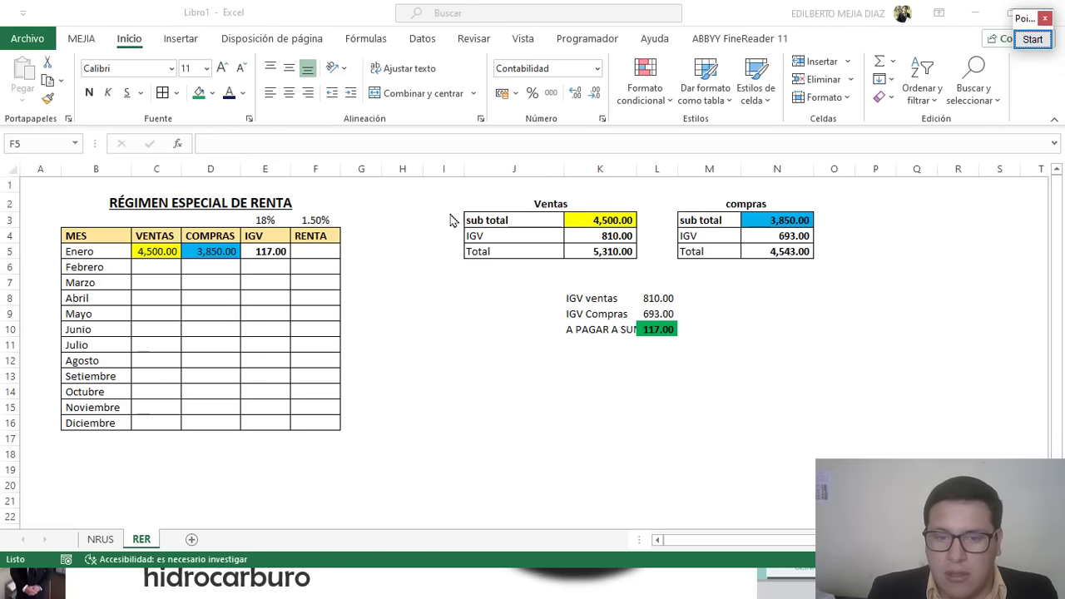
Enter =+C5*1.5% in F5, shown bold and rounded to 68 with no decimals.
left_click(316, 254)
type("+")
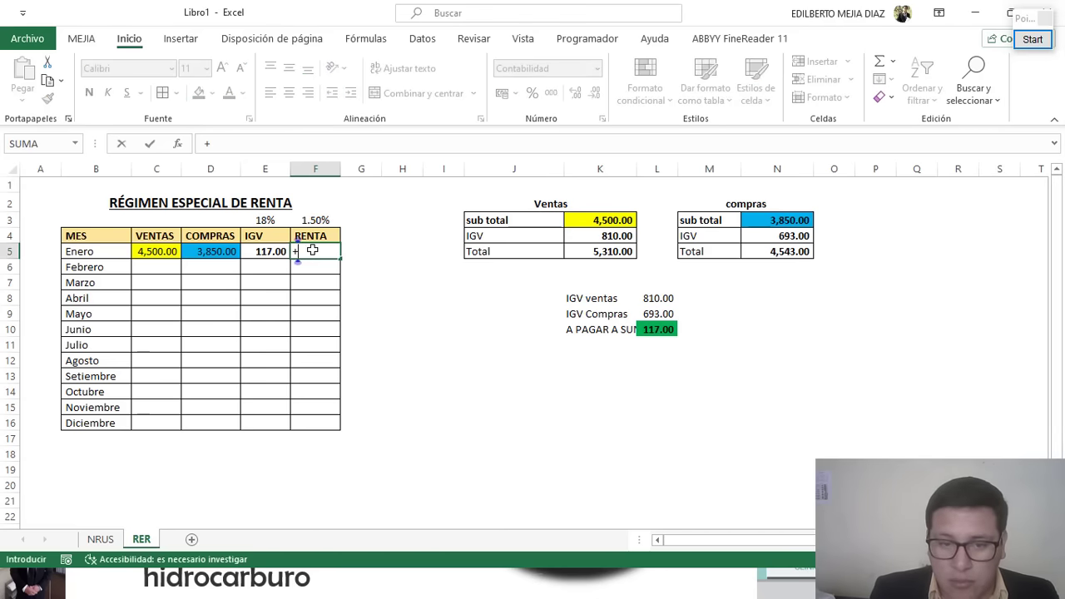
left_click(150, 251)
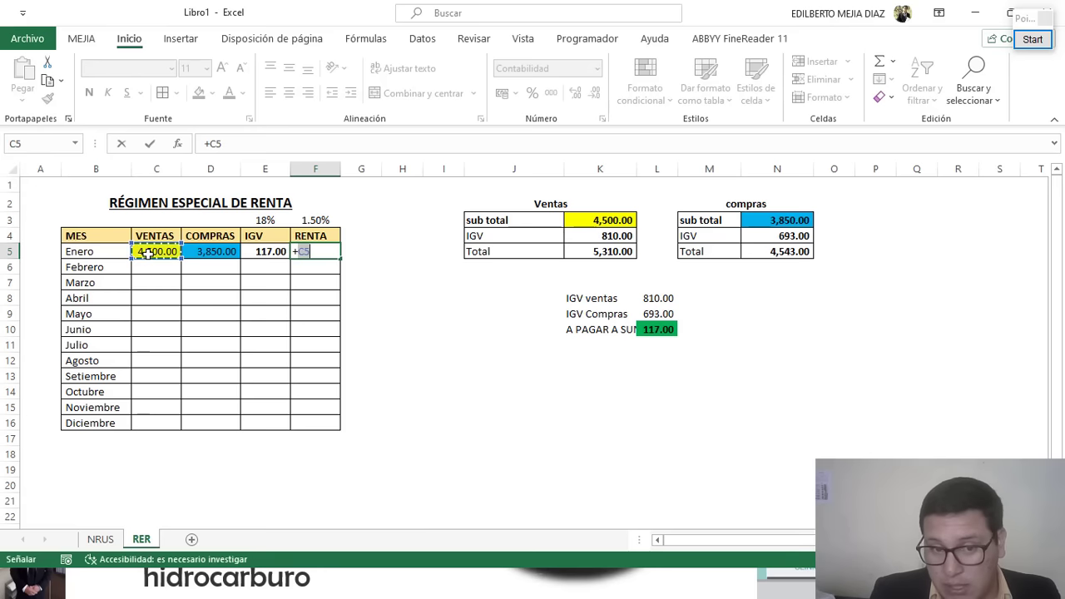
left_click(324, 250)
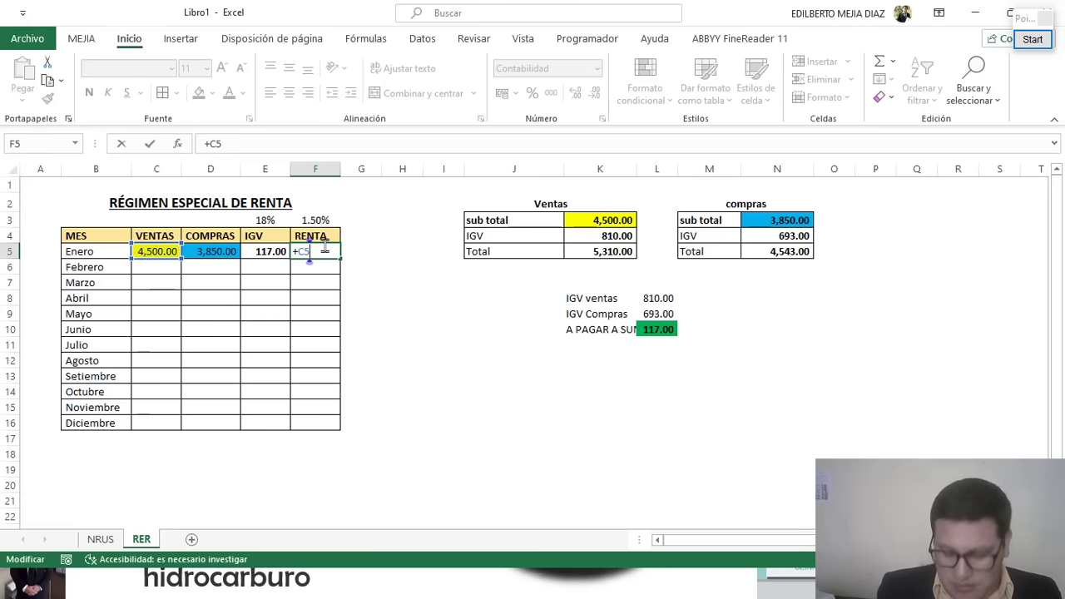
type("*1")
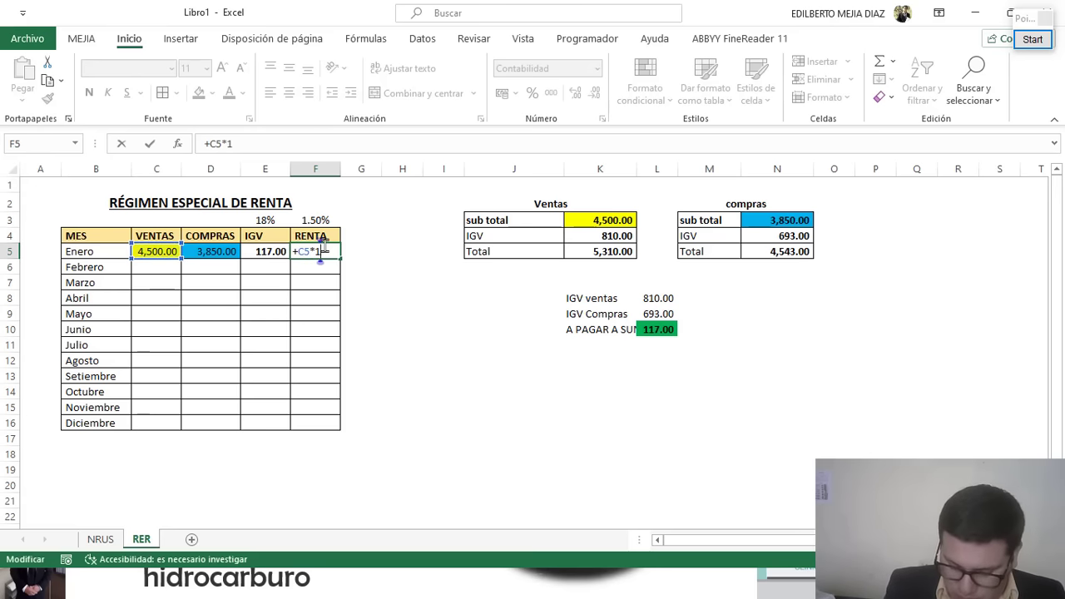
type(".5%")
key("Return")
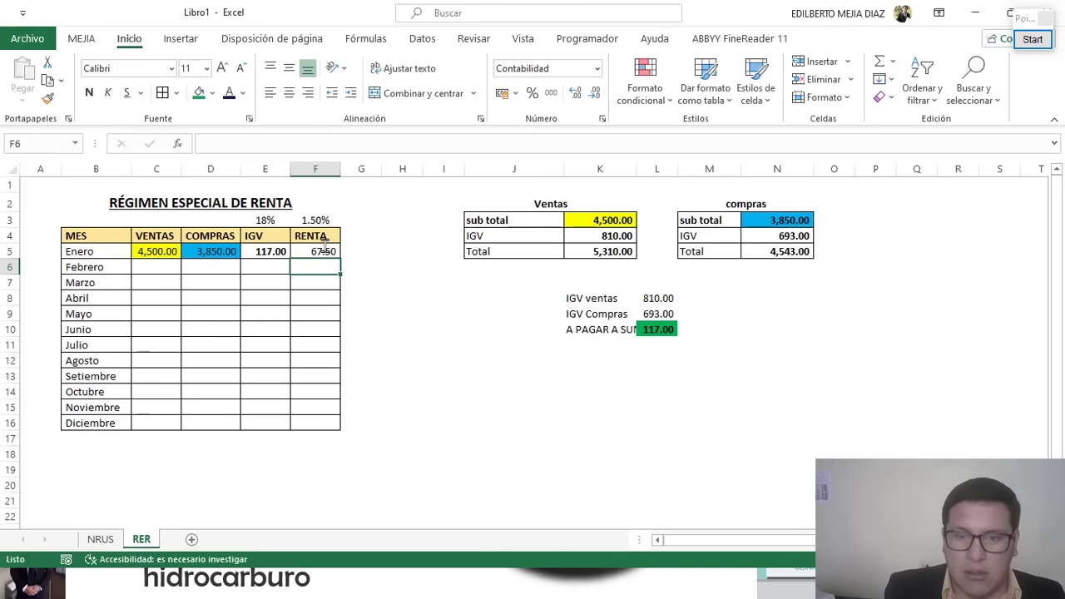
left_click(313, 252)
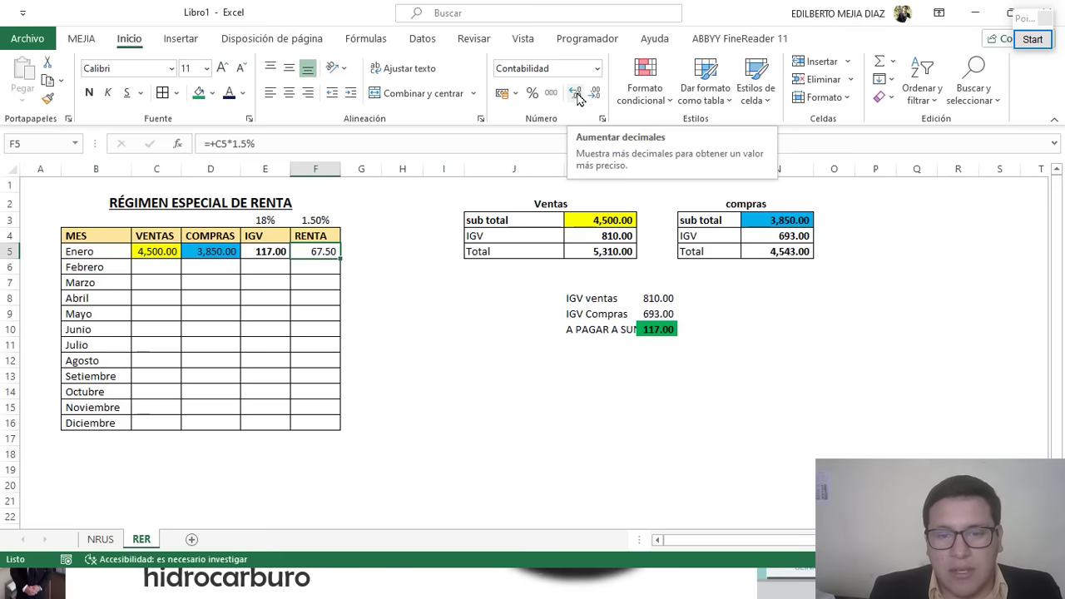
left_click(593, 94)
left_click(593, 94)
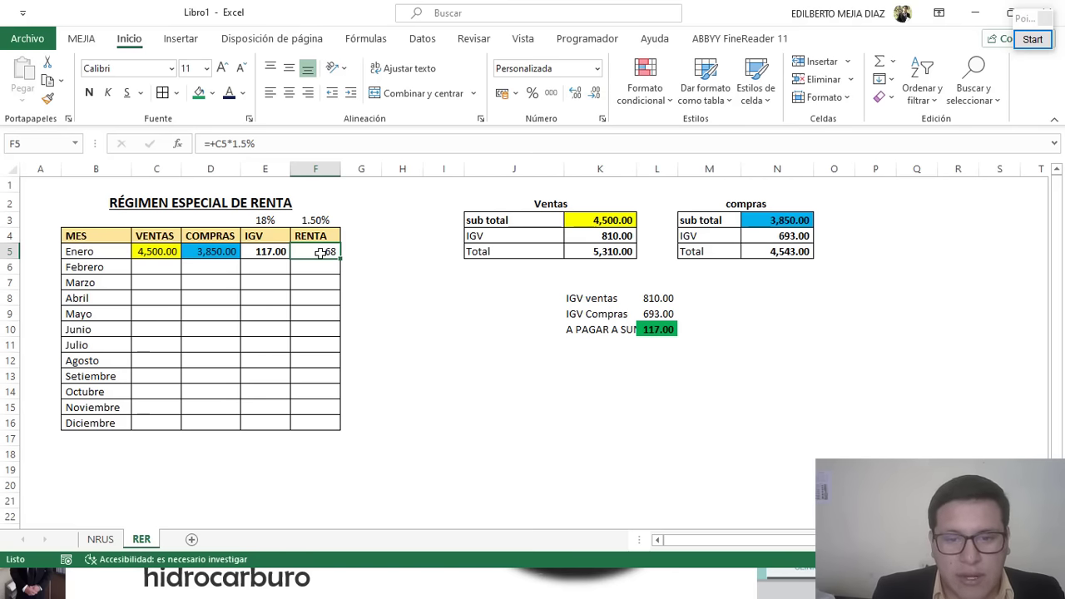
left_click(89, 92)
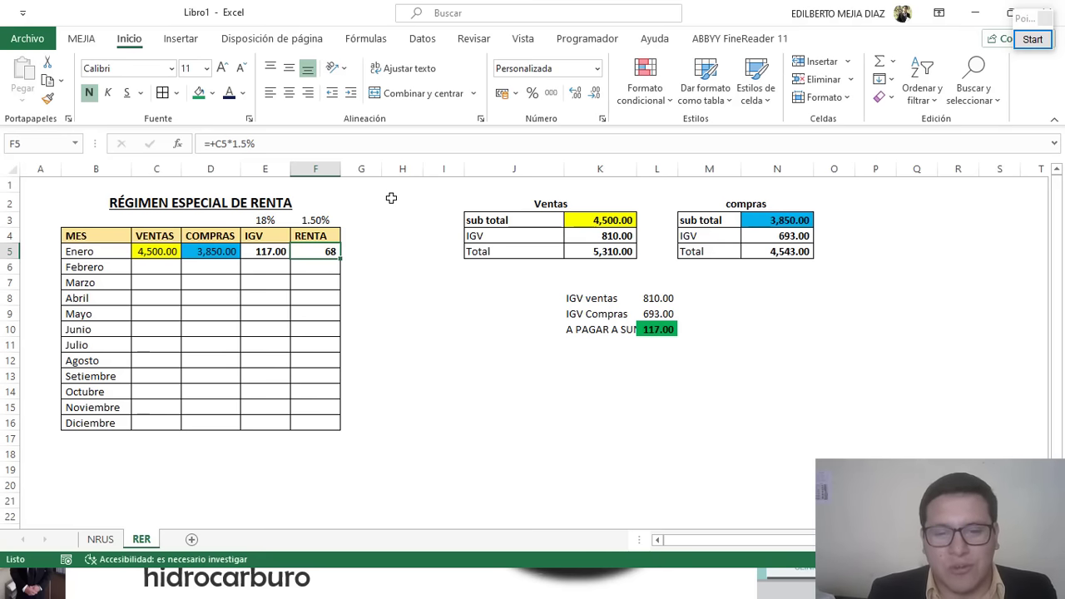
left_click(405, 311)
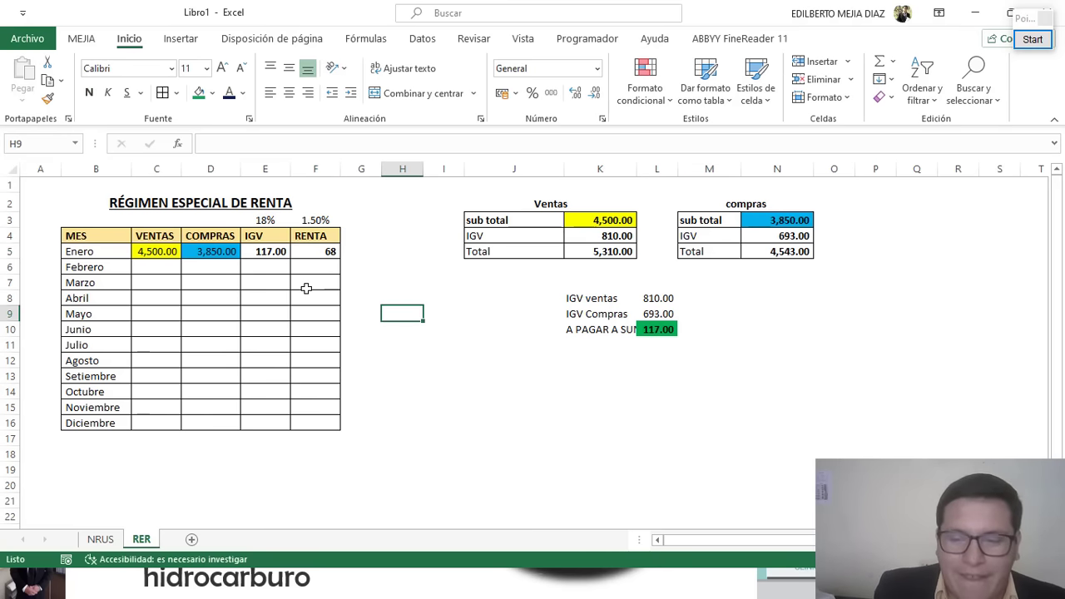
Enter February sales 12,750 in C6 and purchases 14,825 in D6.
left_click(137, 272)
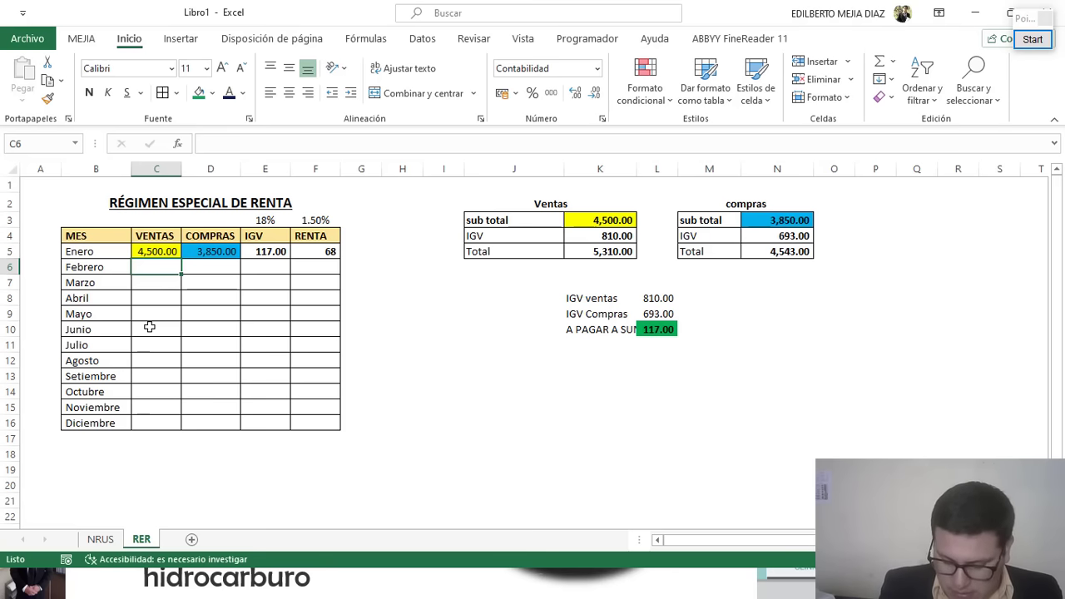
type("12,")
type("7")
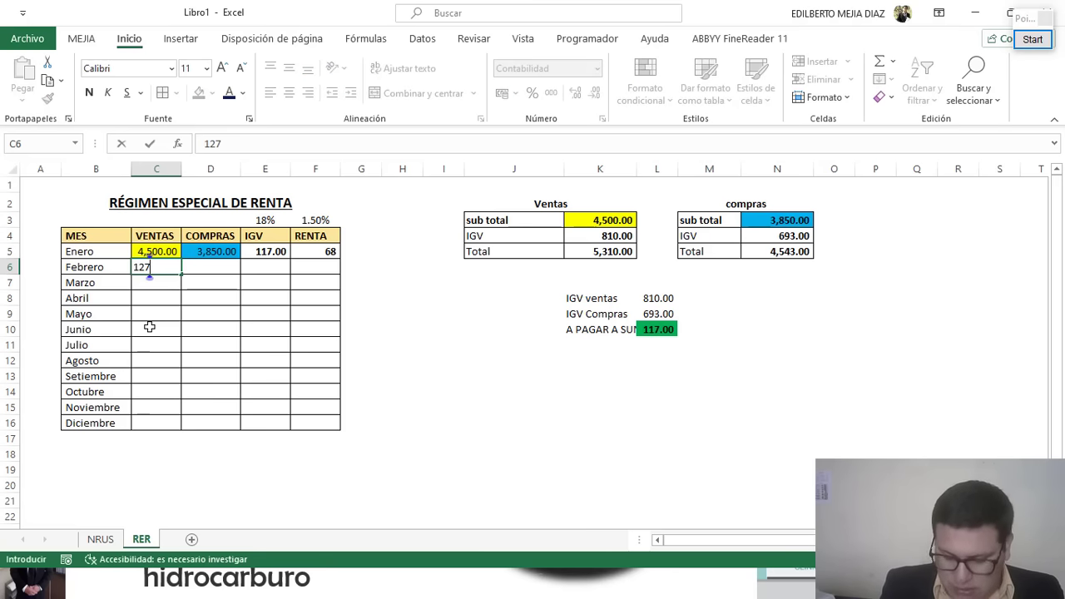
type("50")
key("Return")
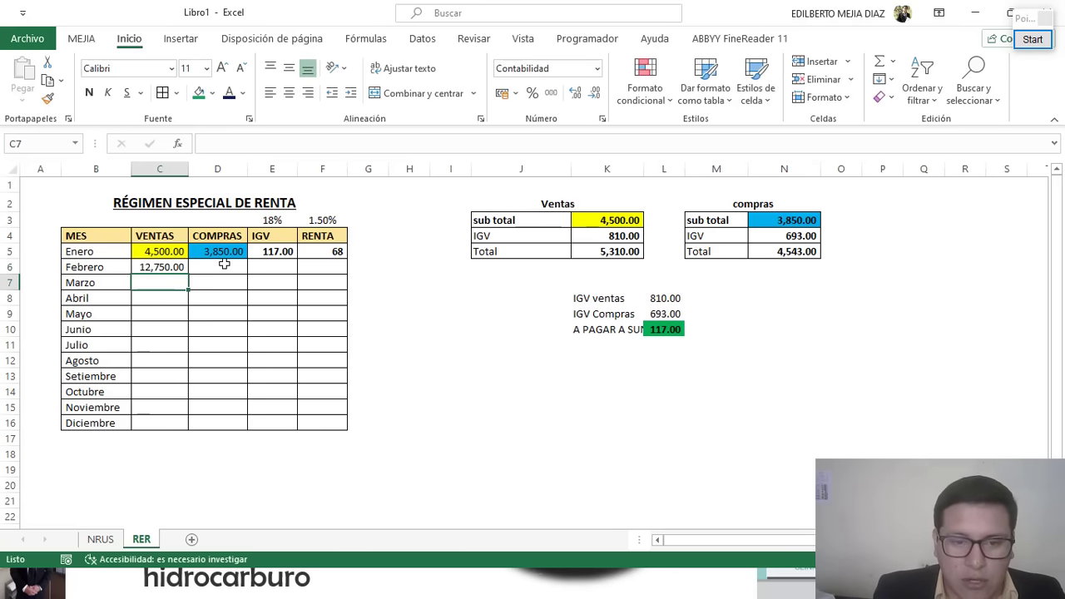
left_click(224, 264)
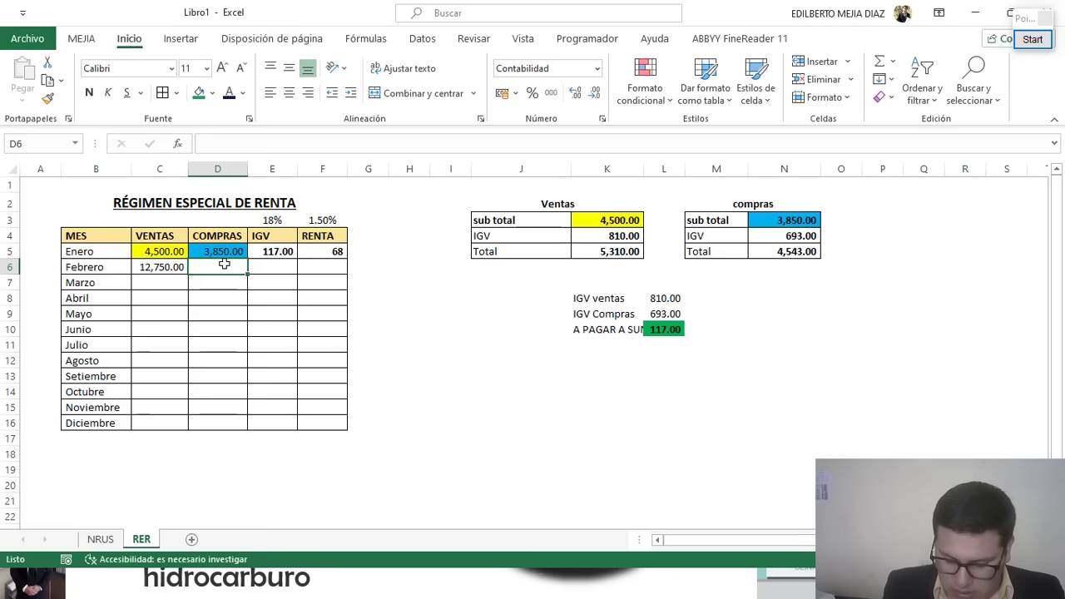
type("14,8")
type("2")
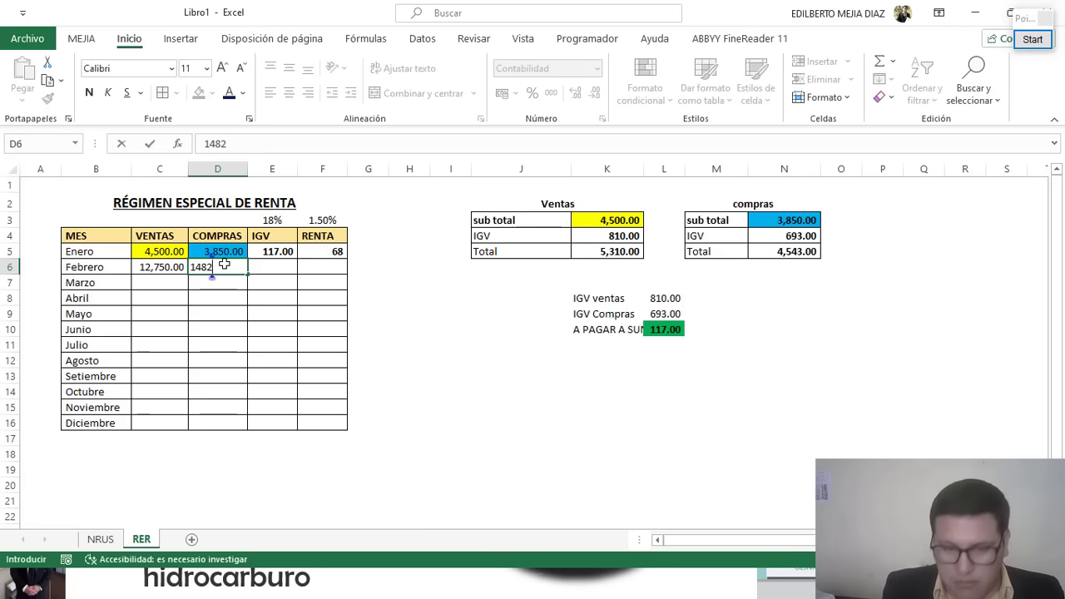
type("5")
key("Return")
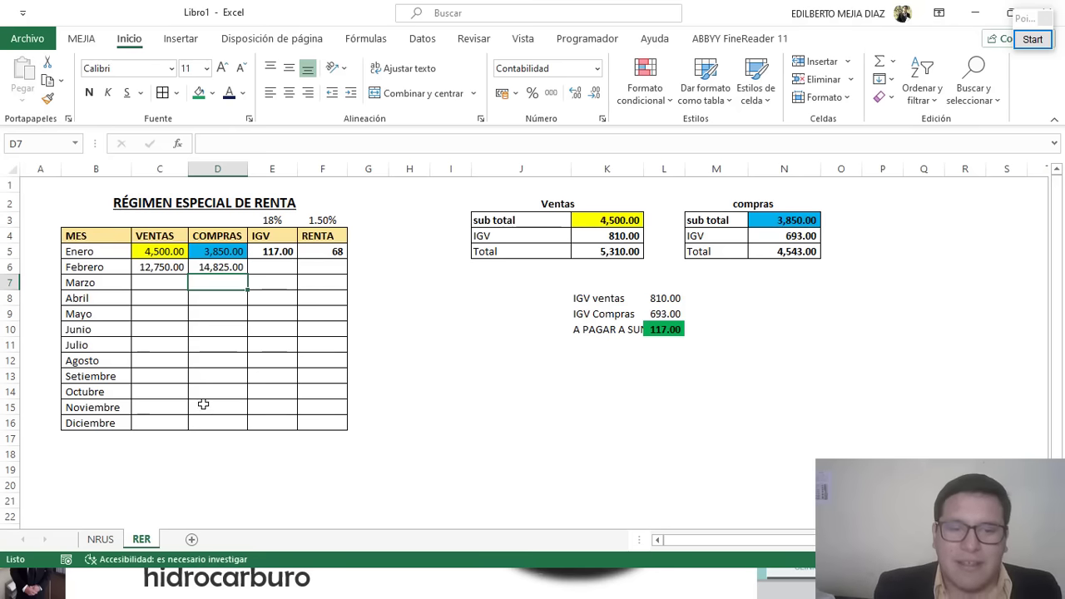
left_click(406, 314)
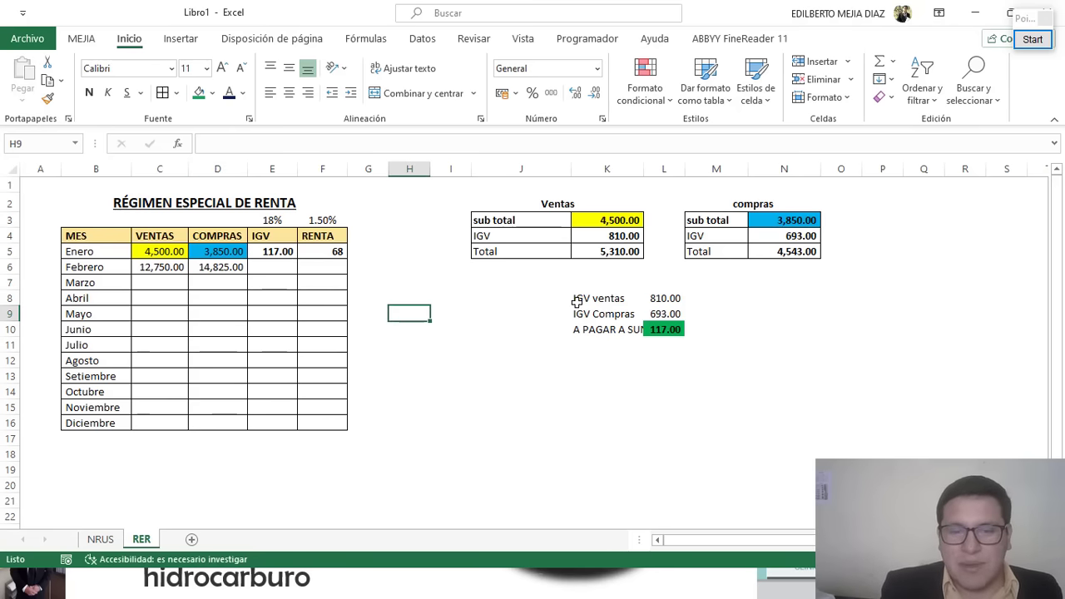
Link the Ventas sub total K3 to February sales with =+C6.
left_click(614, 221)
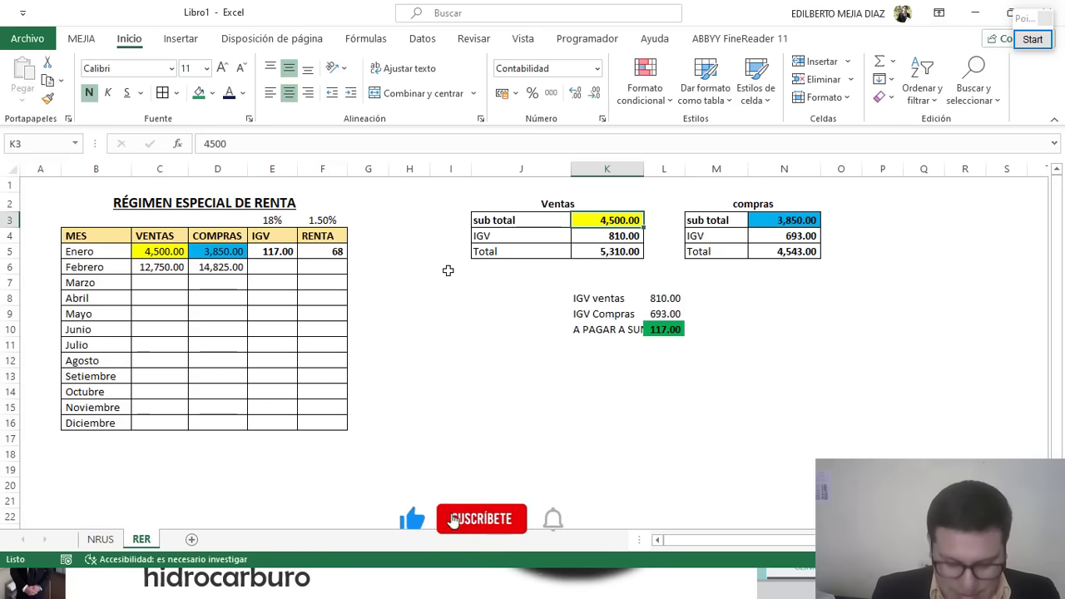
type("+")
left_click(161, 268)
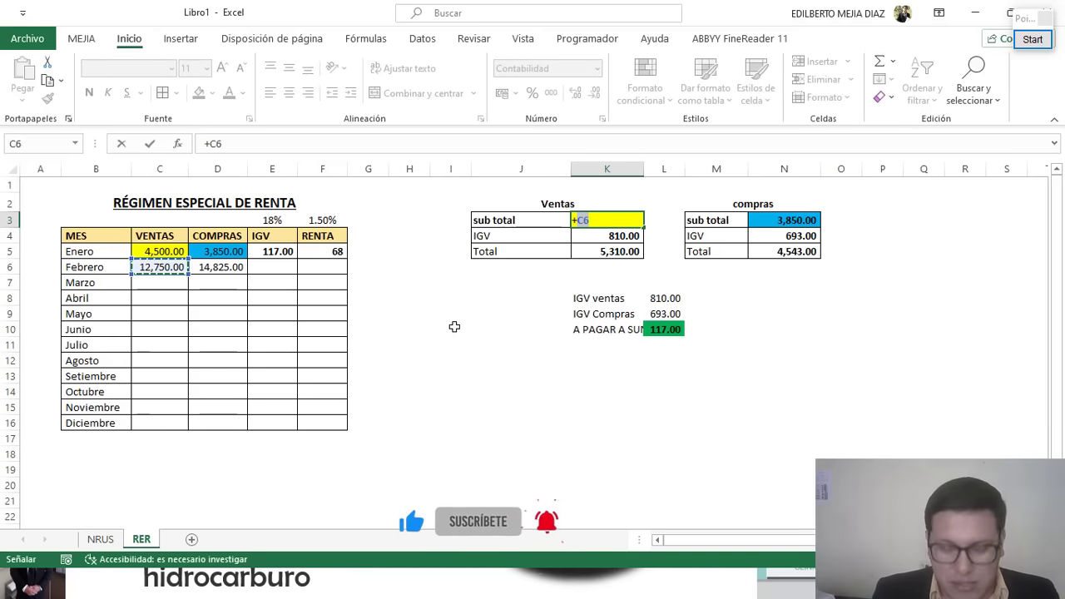
key("Return")
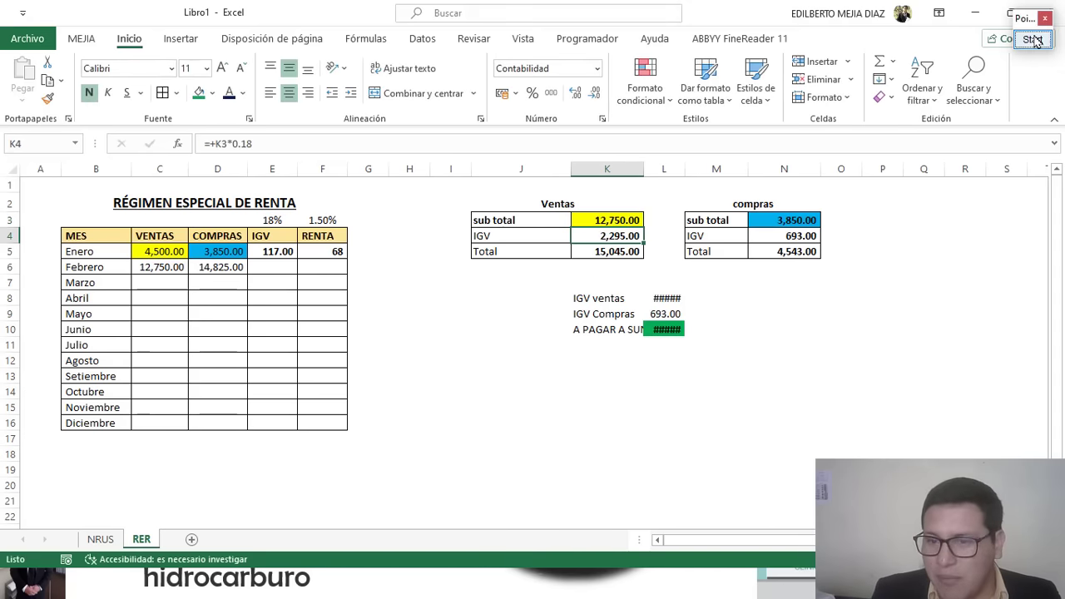
Mark up the updated Ventas box with screen annotations, then widen column L.
left_click(1032, 39)
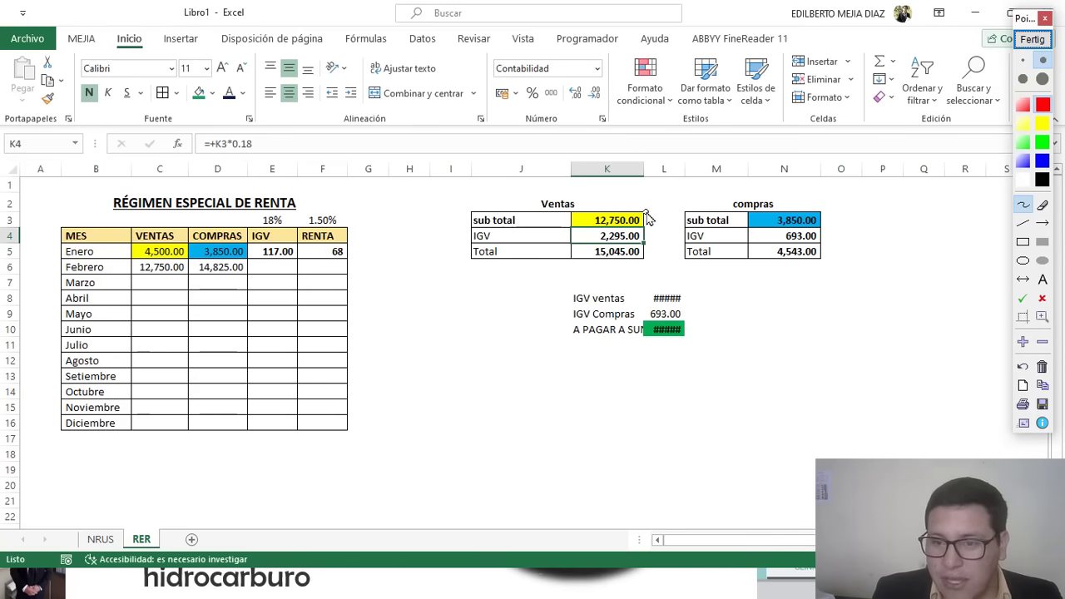
left_click_drag(646, 212, 665, 206)
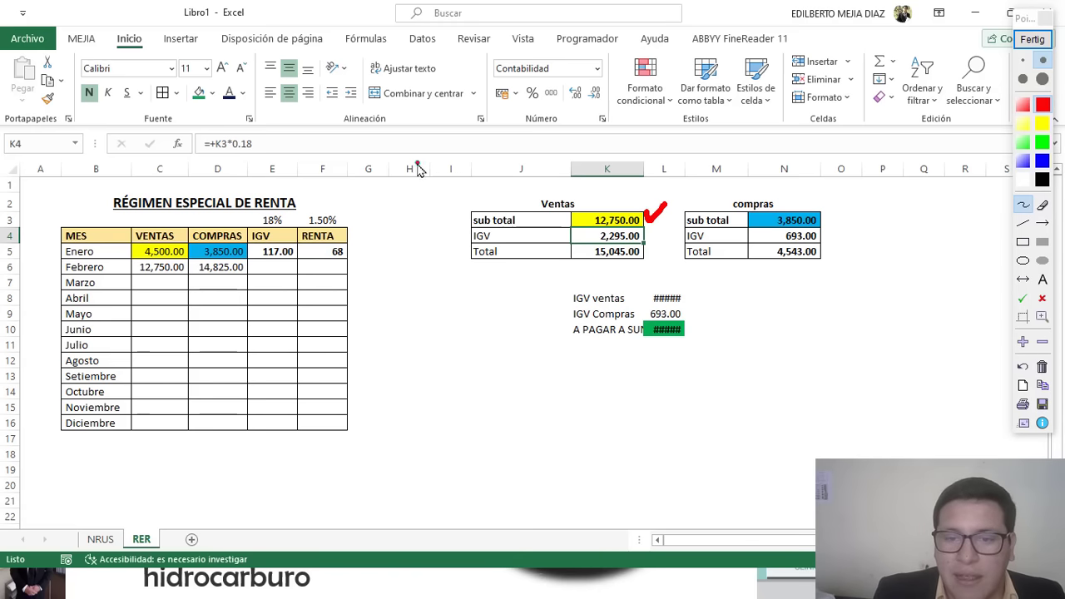
mouse_move(414, 181)
left_mouse_down()
mouse_move(436, 178)
mouse_move(433, 194)
left_mouse_up()
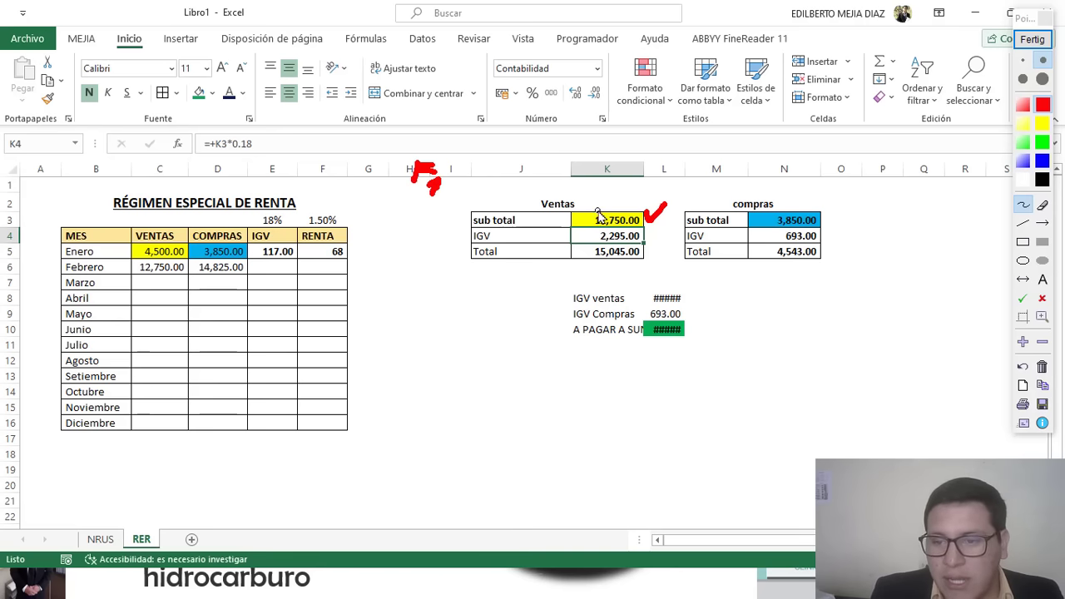
left_click_drag(571, 204, 641, 204)
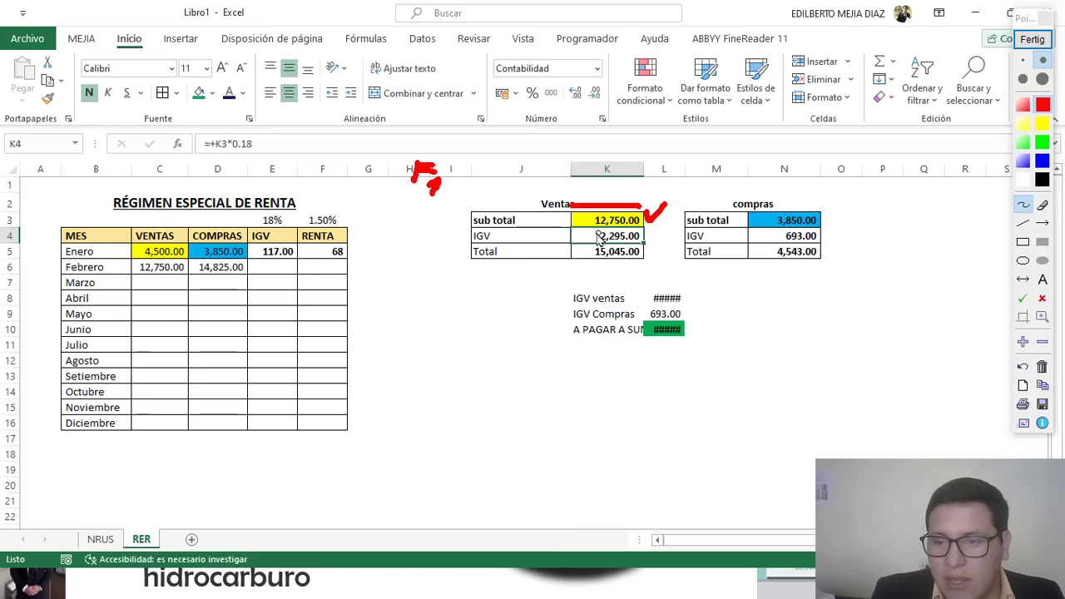
left_click(1033, 40)
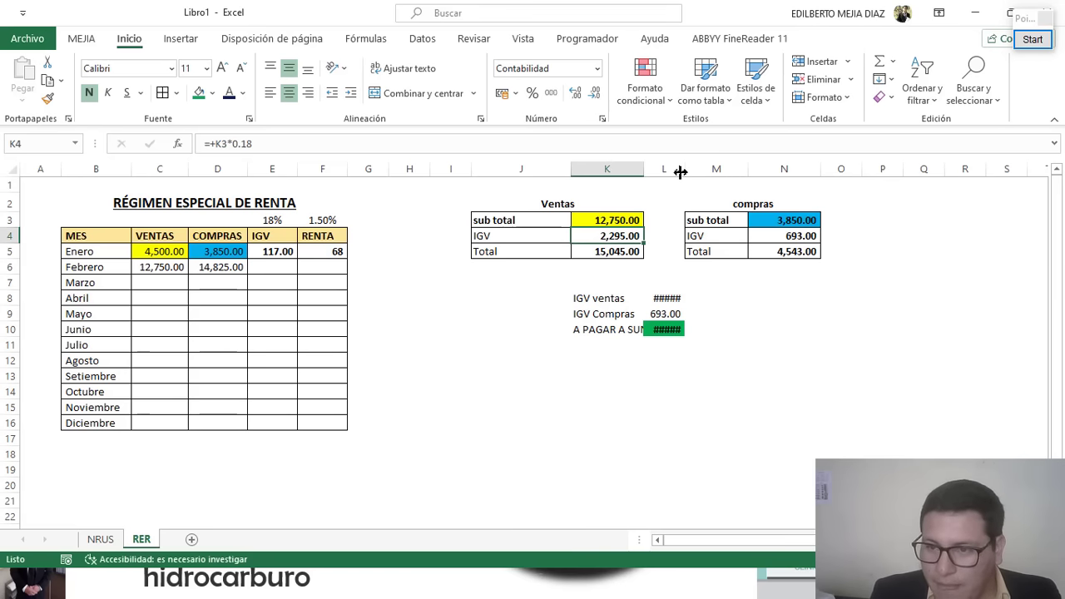
left_click_drag(684, 169, 700, 168)
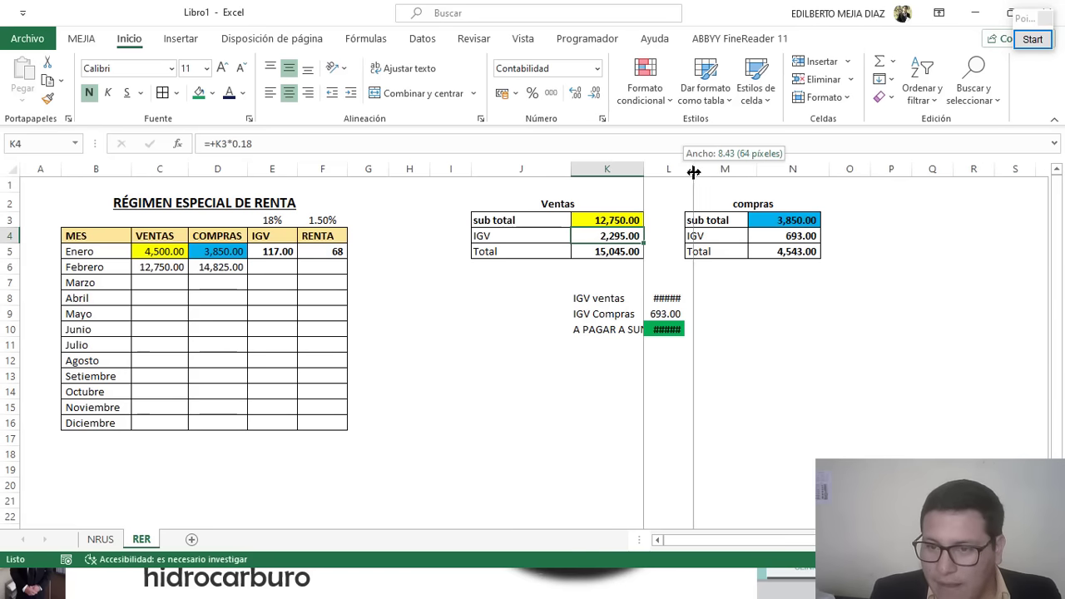
Link the compras sub total N3 to February purchases with =+D6.
left_click(767, 331)
left_click(805, 219)
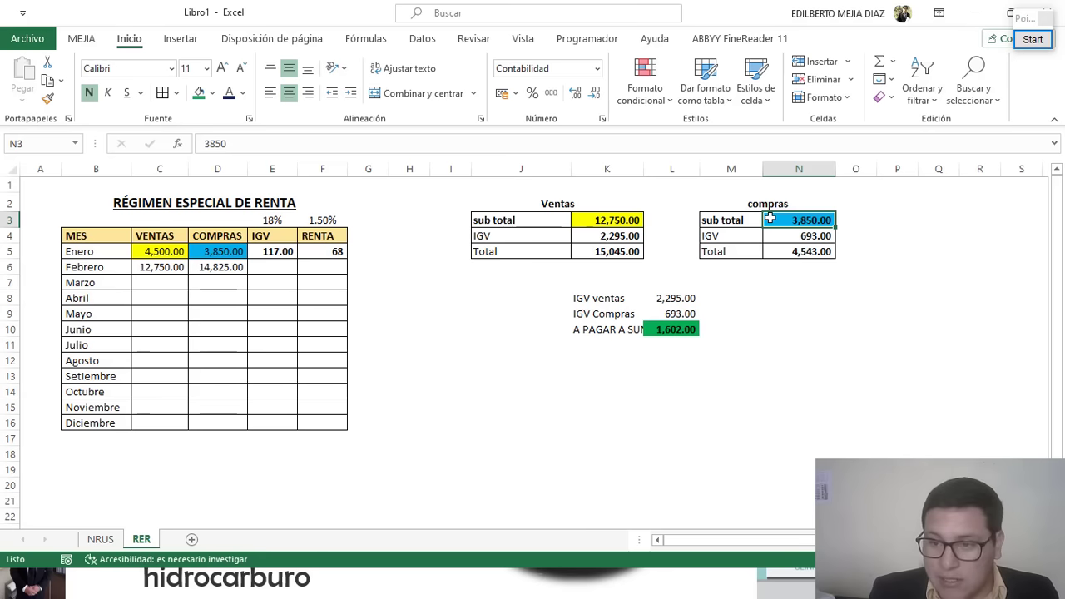
type("+")
left_click(223, 271)
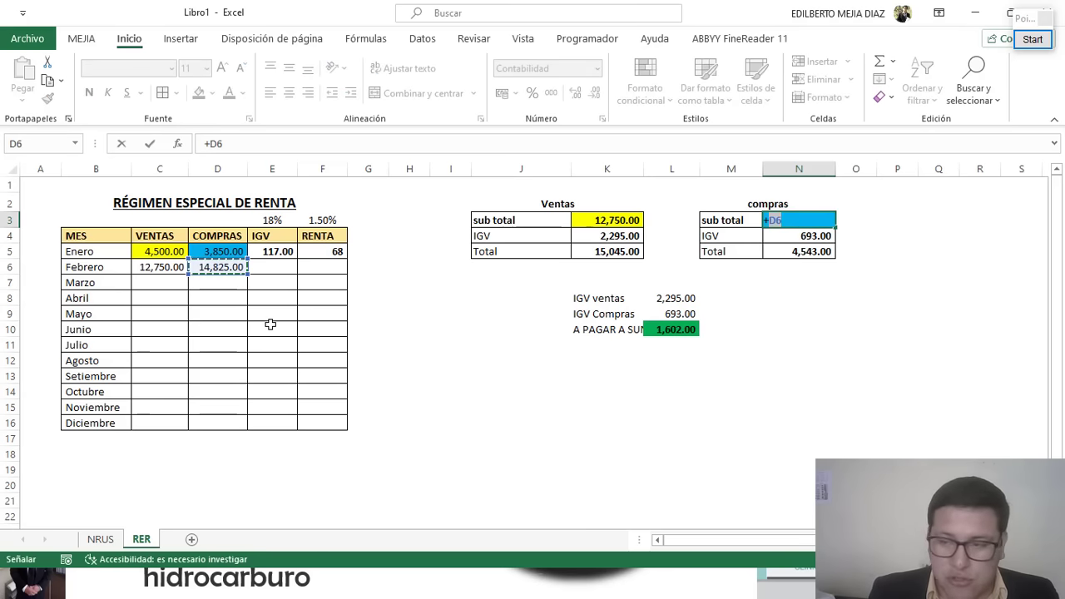
key("Return")
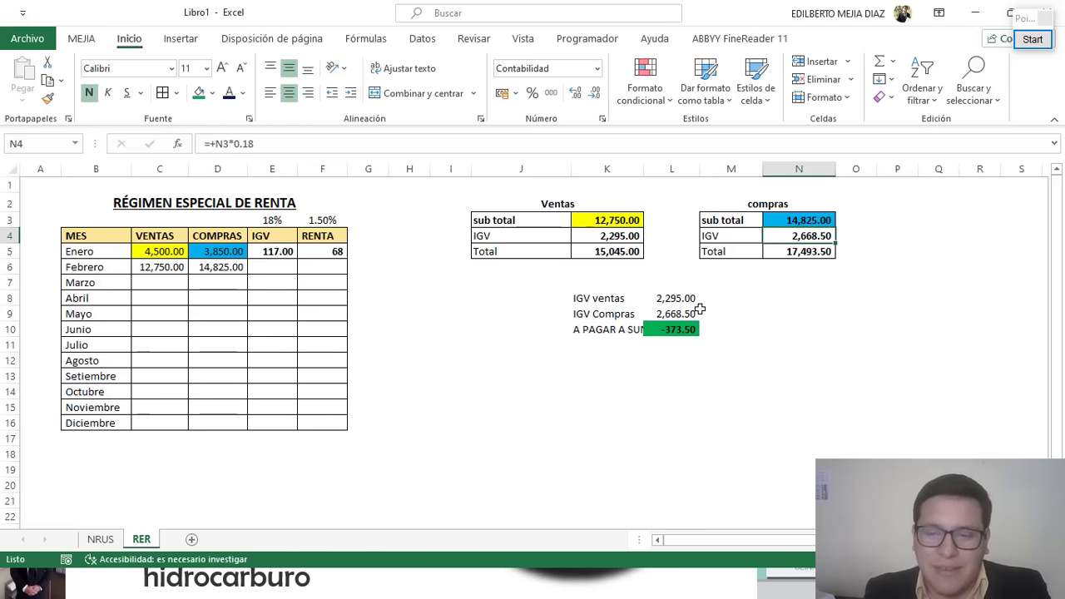
Relink L9 to =+N4 and show the -374 amount to pay larger, without decimals.
left_click(676, 301)
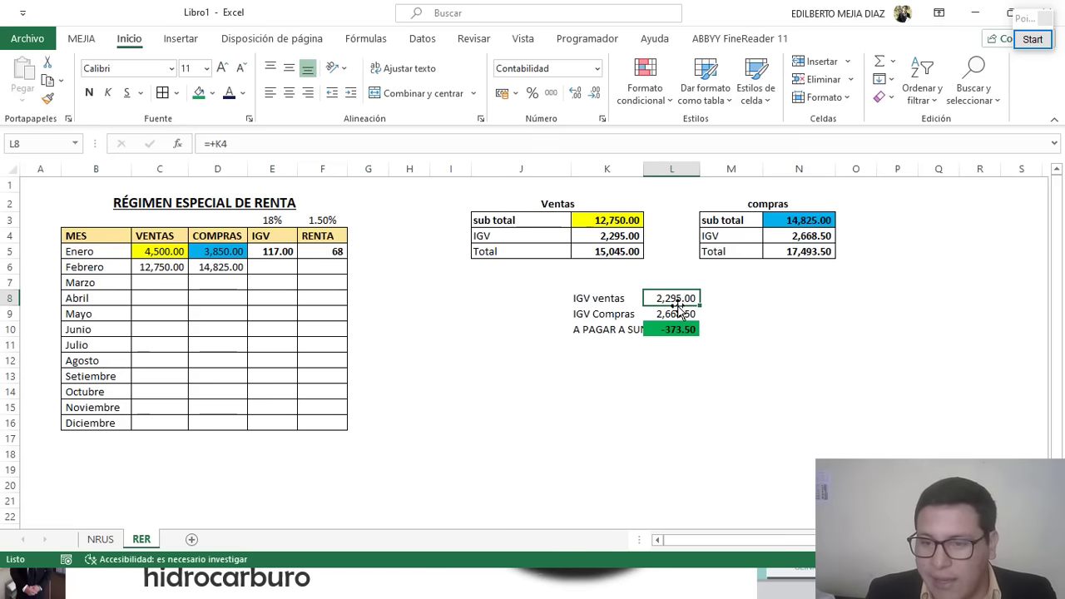
double_click(676, 301)
key("Return")
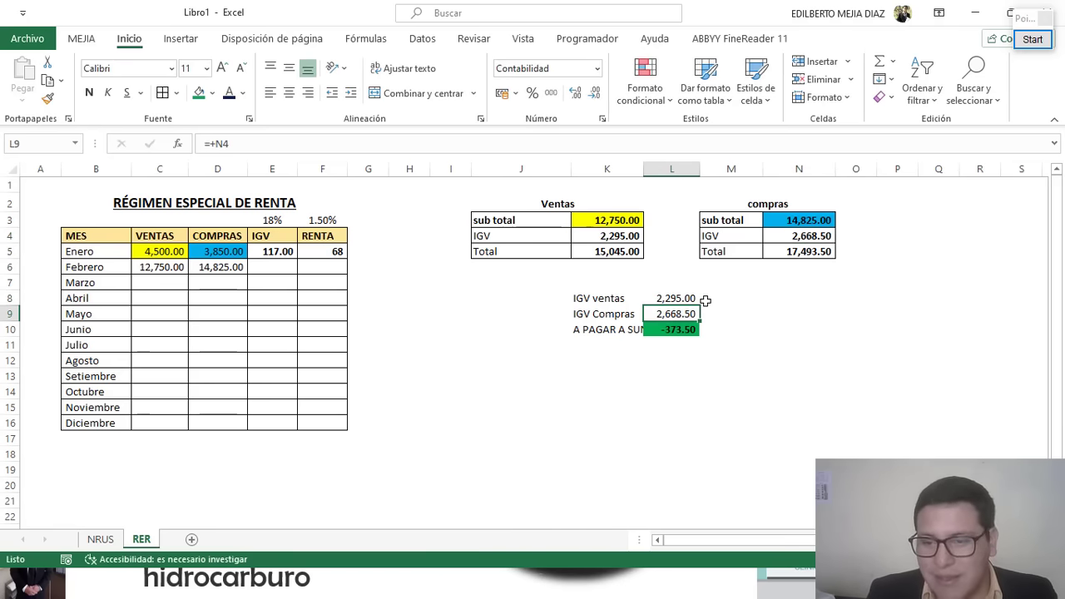
type("+")
left_click(818, 237)
key("Return")
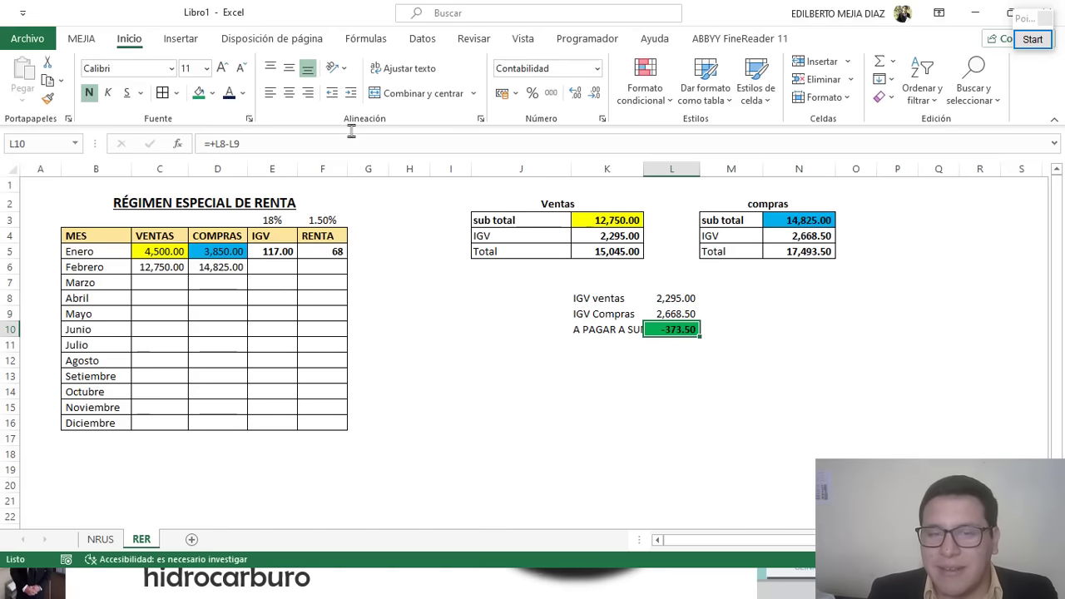
left_click(222, 67)
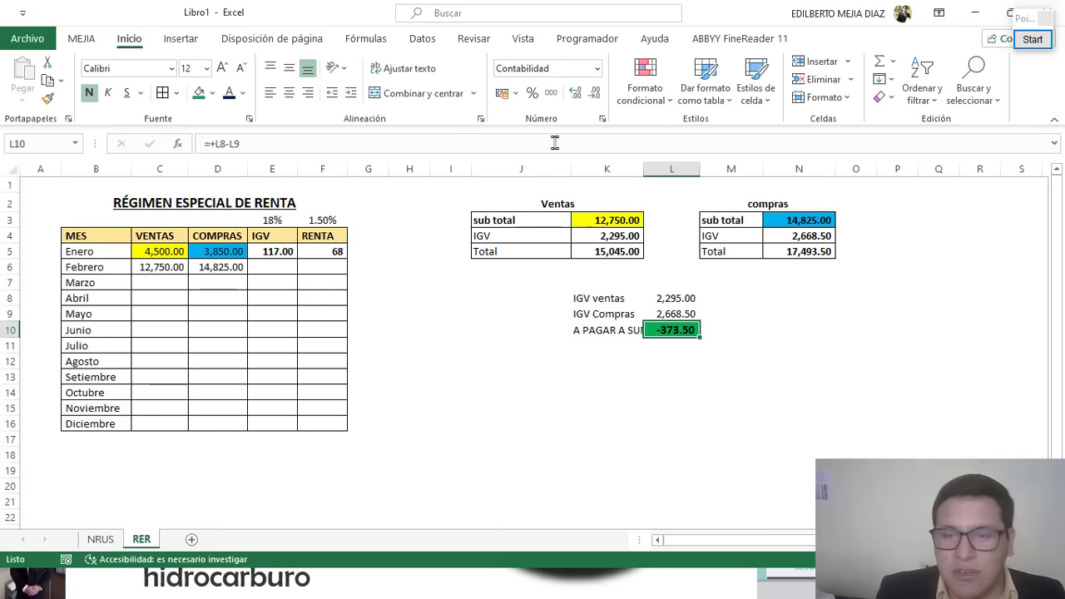
left_click(595, 94)
left_click(596, 94)
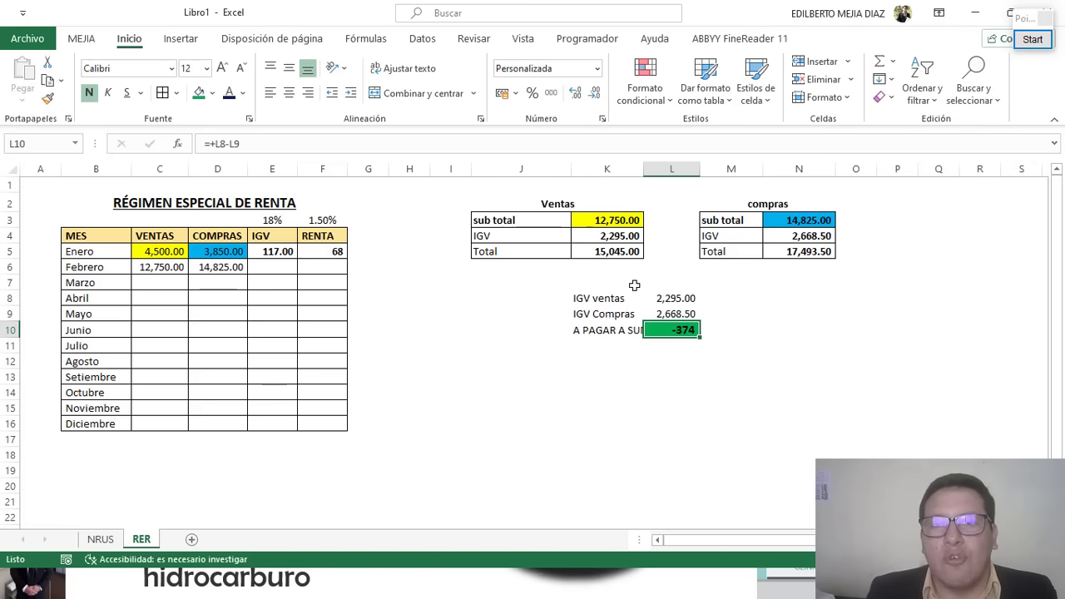
Enter February's IGV in E6 as =+(C6-D6)*18%.
key("Return")
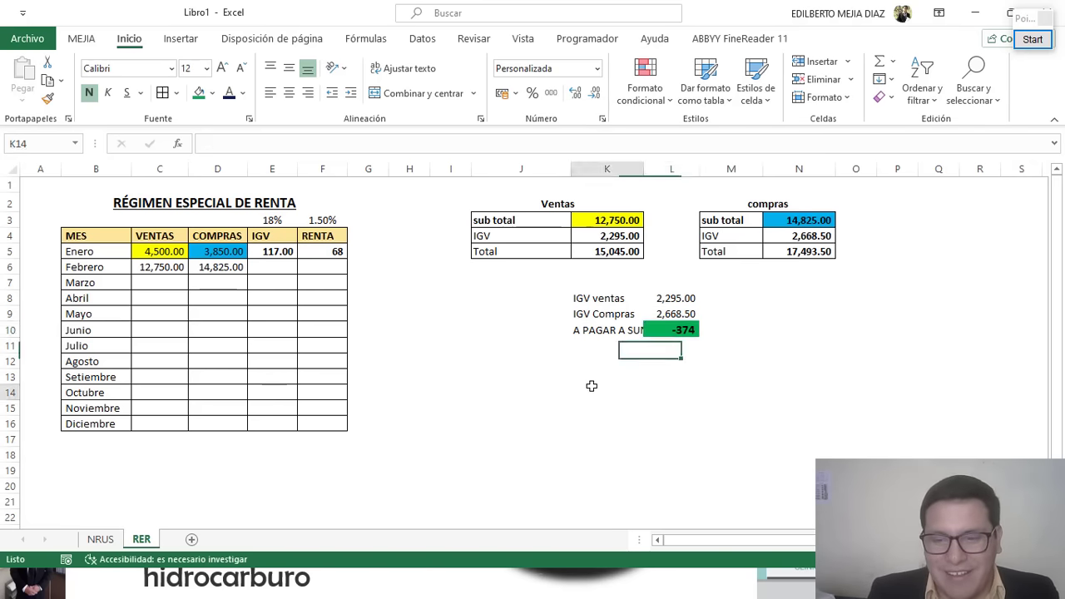
left_click(591, 385)
left_click(268, 271)
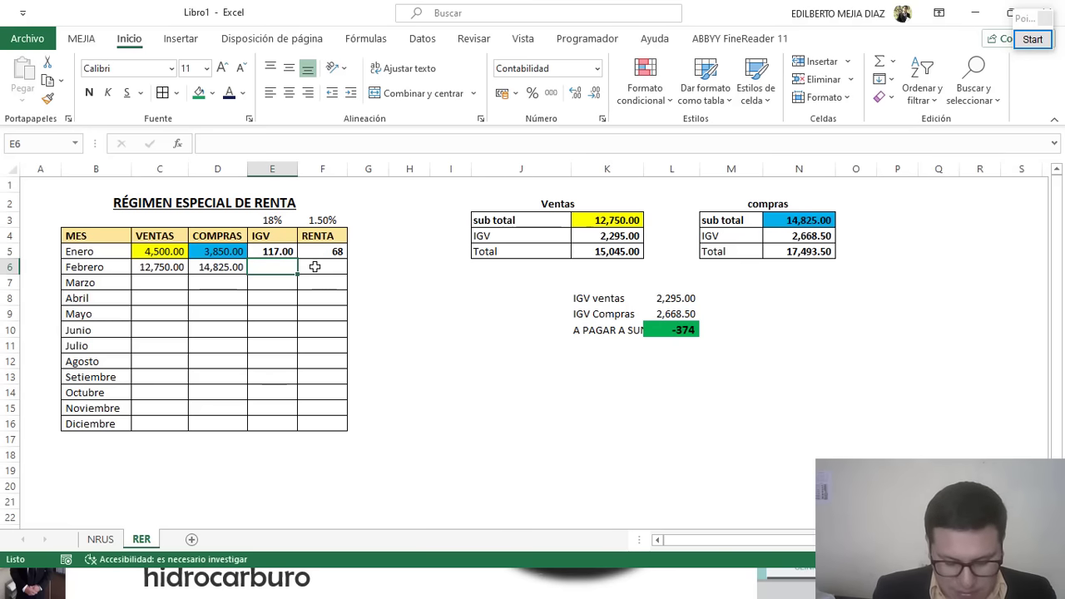
type("+")
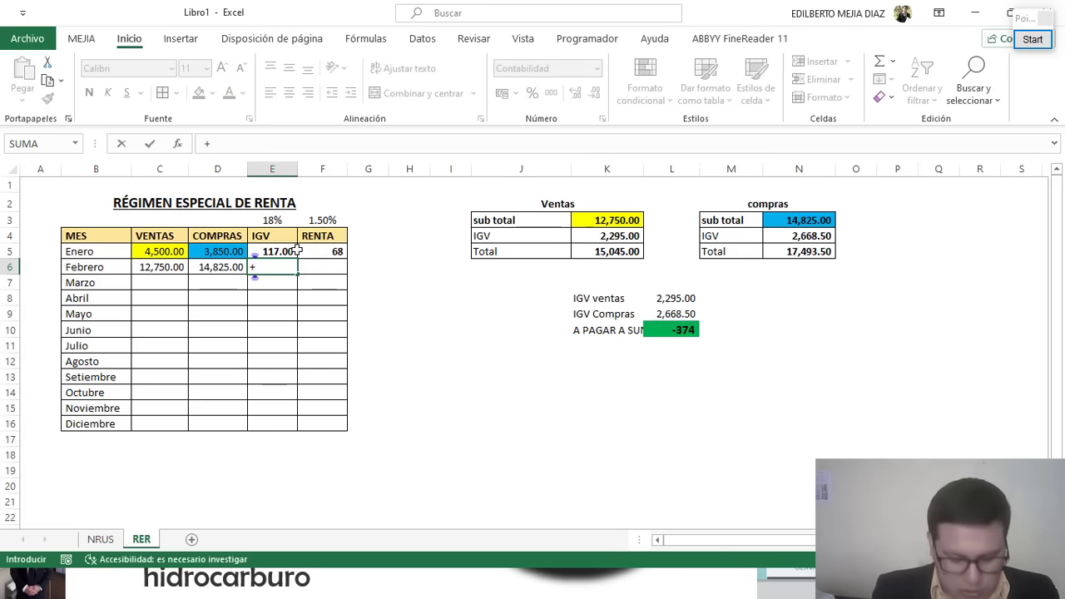
type("(")
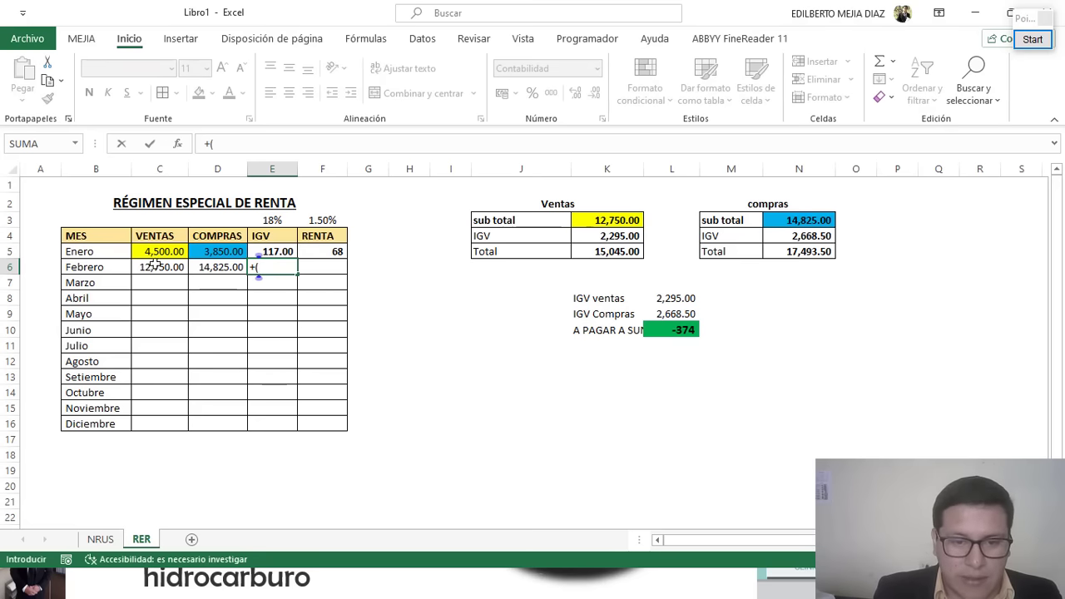
left_click(156, 265)
type("-")
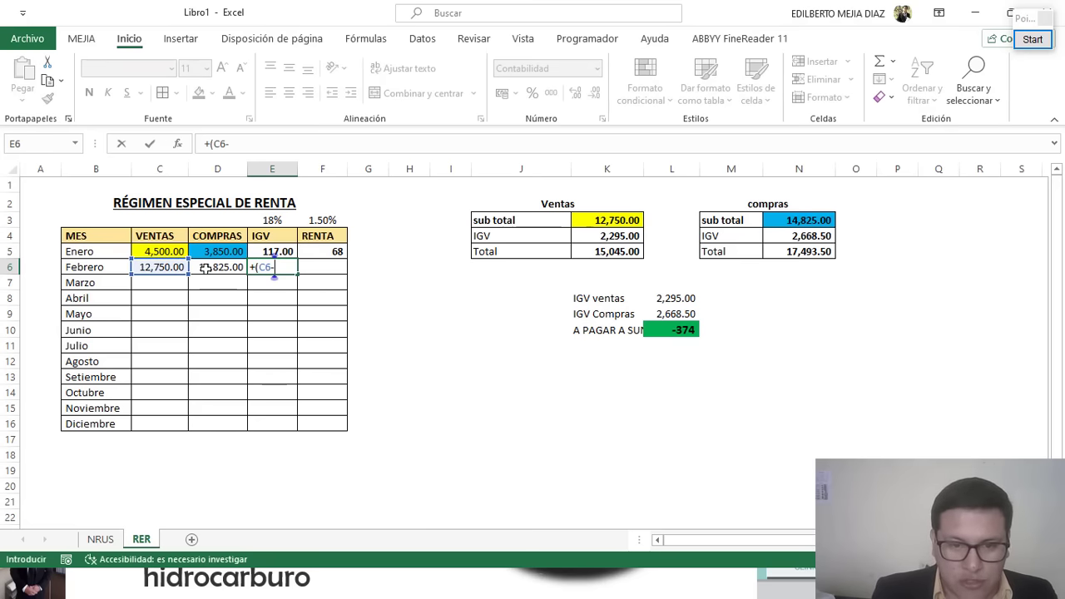
left_click(205, 267)
type(")")
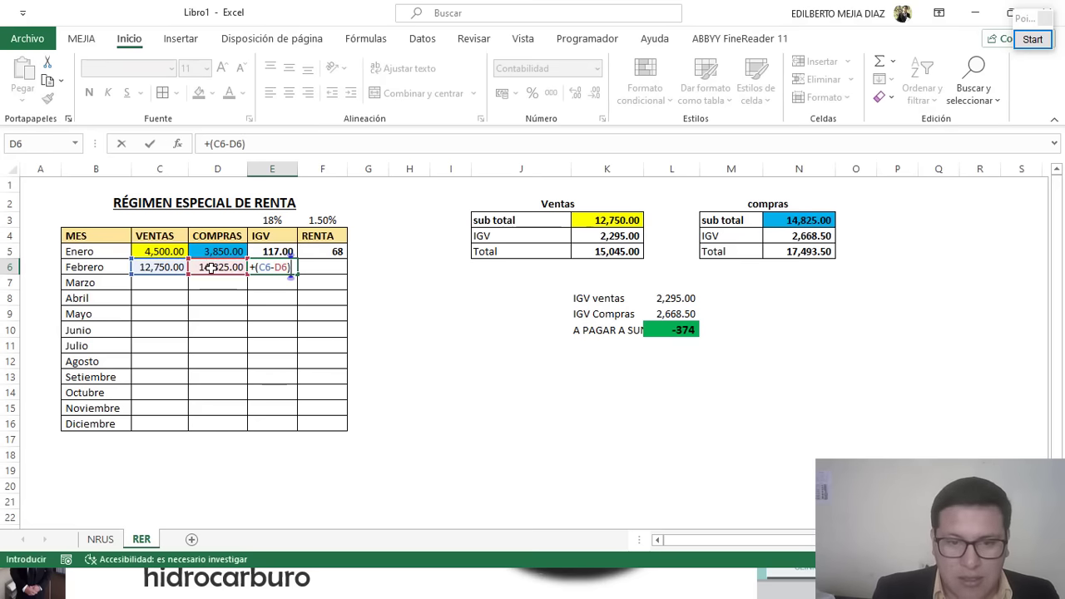
type("*")
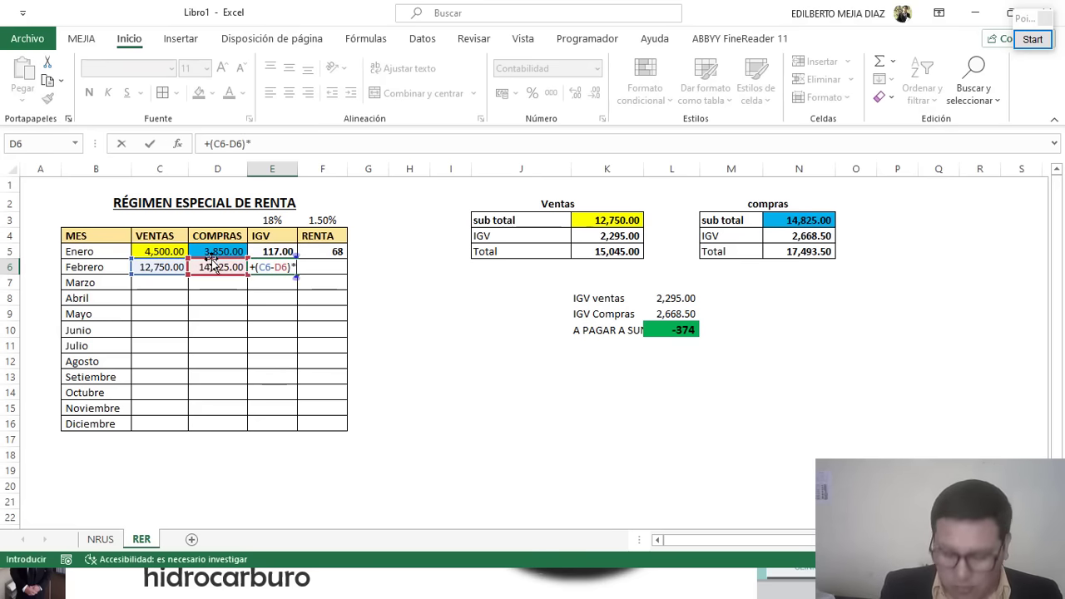
type("18%")
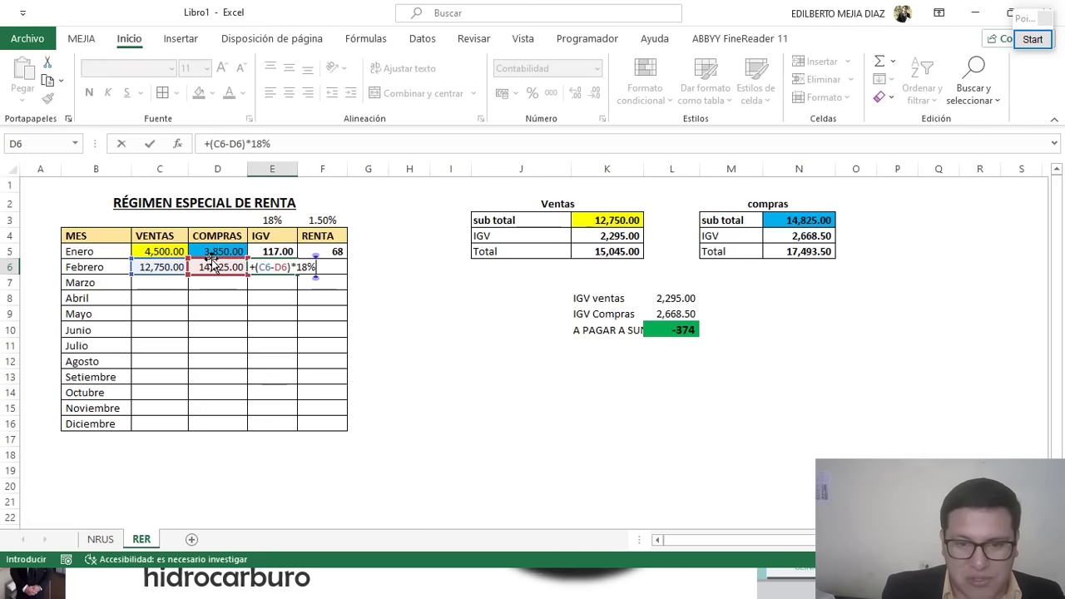
key("Return")
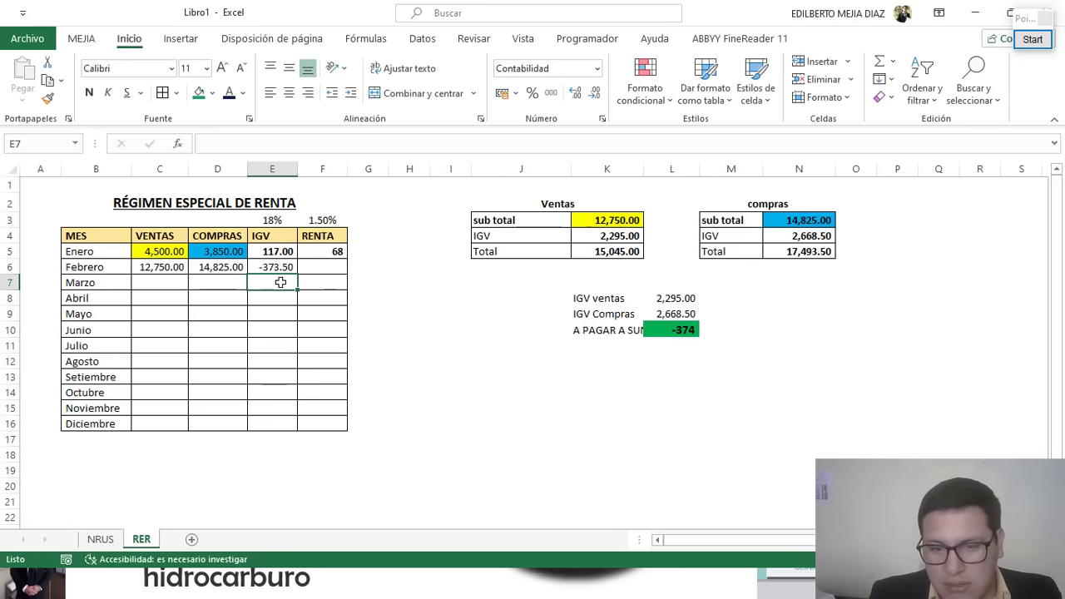
Remove the decimals from February's IGV so it displays -374.
left_click(280, 268)
left_click(594, 93)
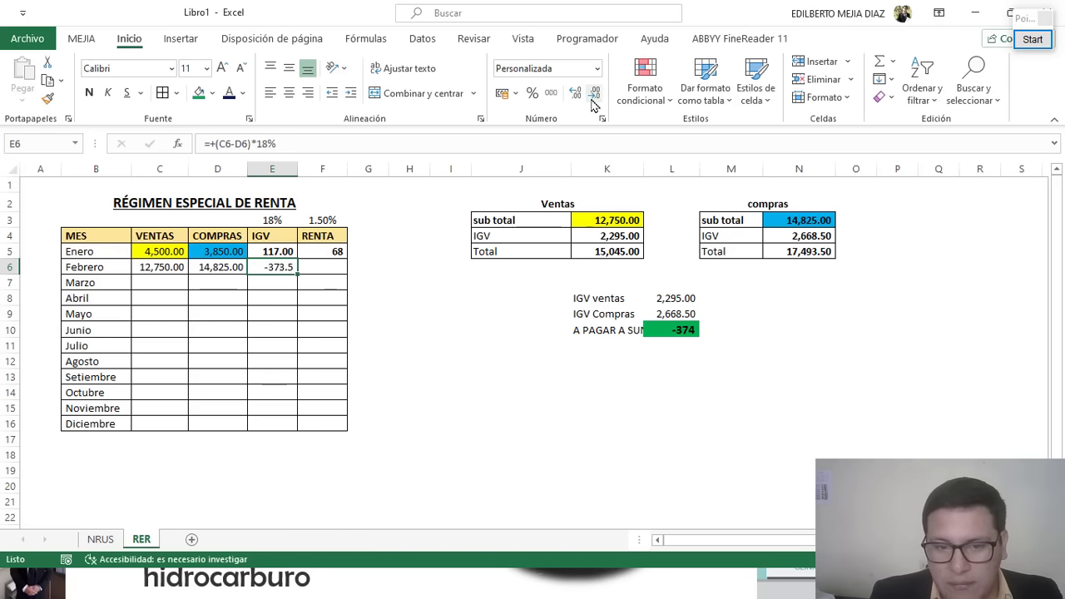
left_click(594, 94)
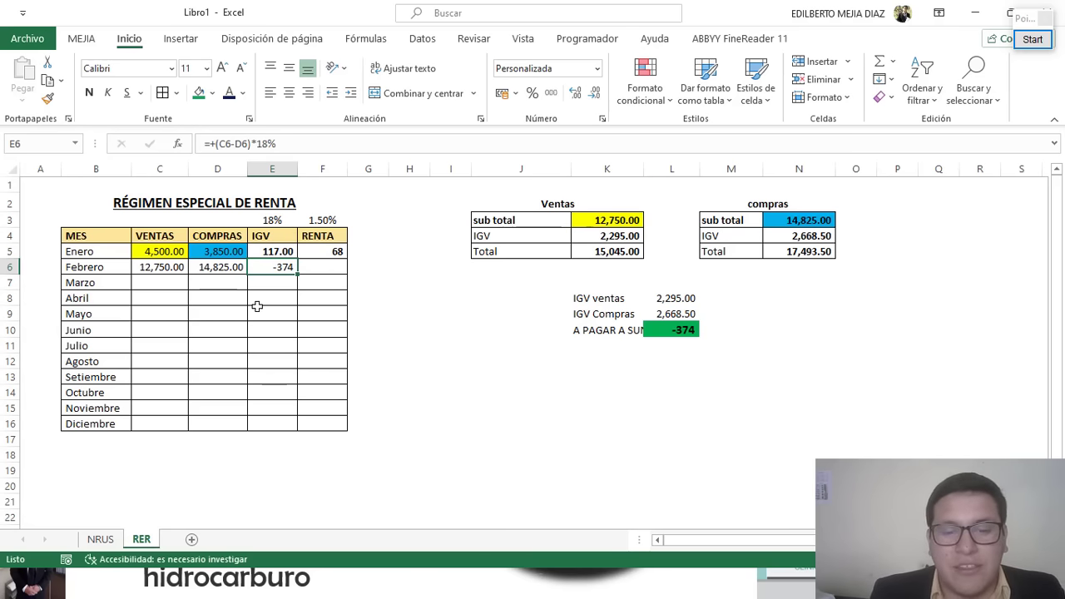
left_click(323, 267)
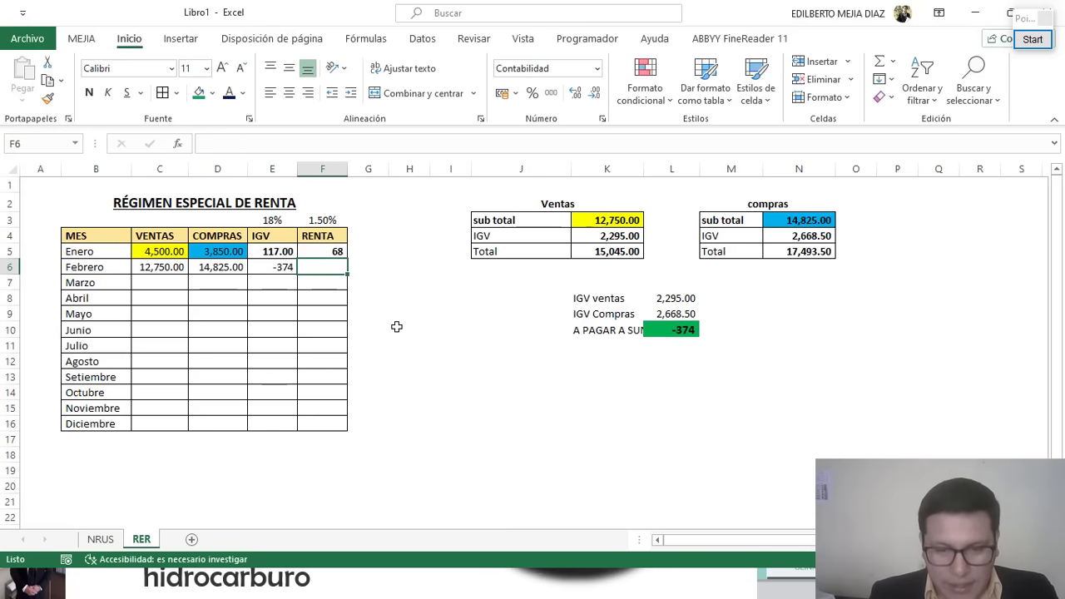
Circle February's sales figure with a red screen annotation, then clear it.
left_click(1032, 39)
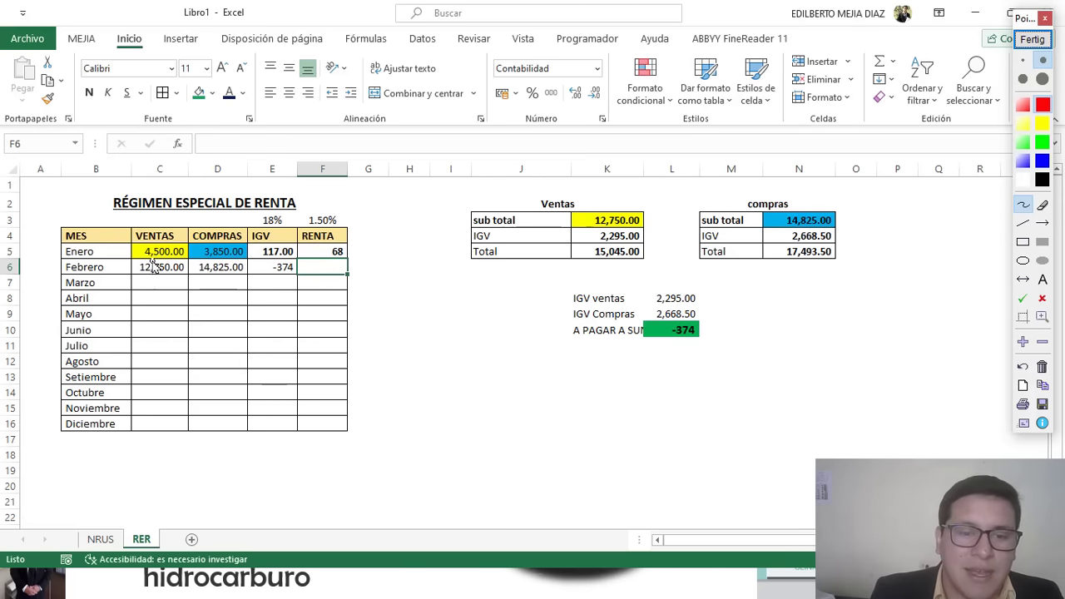
mouse_move(152, 254)
left_mouse_down()
mouse_move(137, 263)
mouse_move(150, 262)
left_mouse_up()
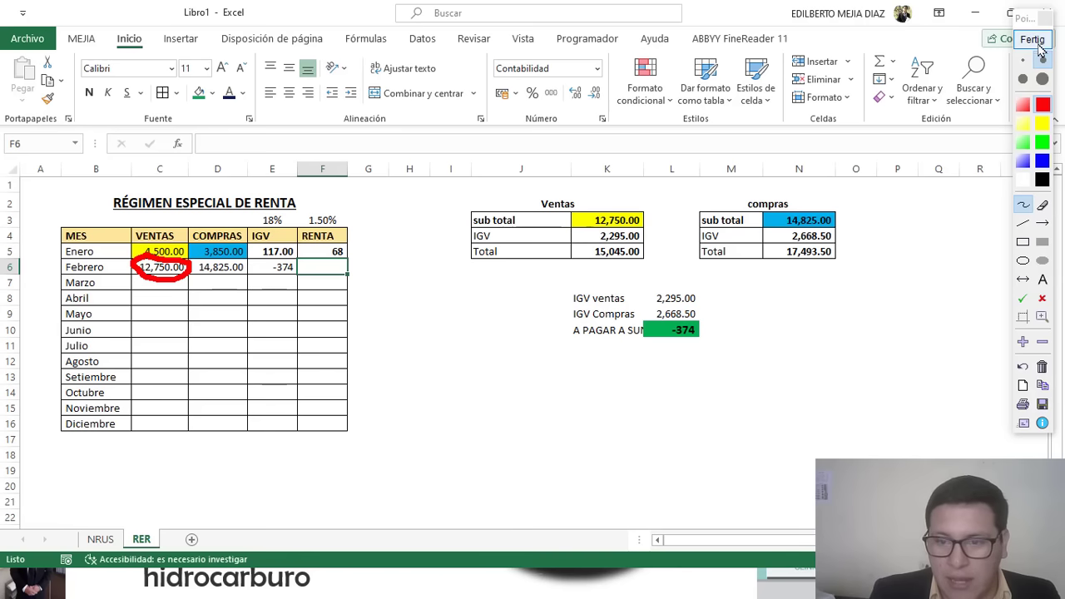
left_click(1032, 39)
Enter February's renta in F6 as =+C6*1.5% and round its display to 191.
left_click(322, 266)
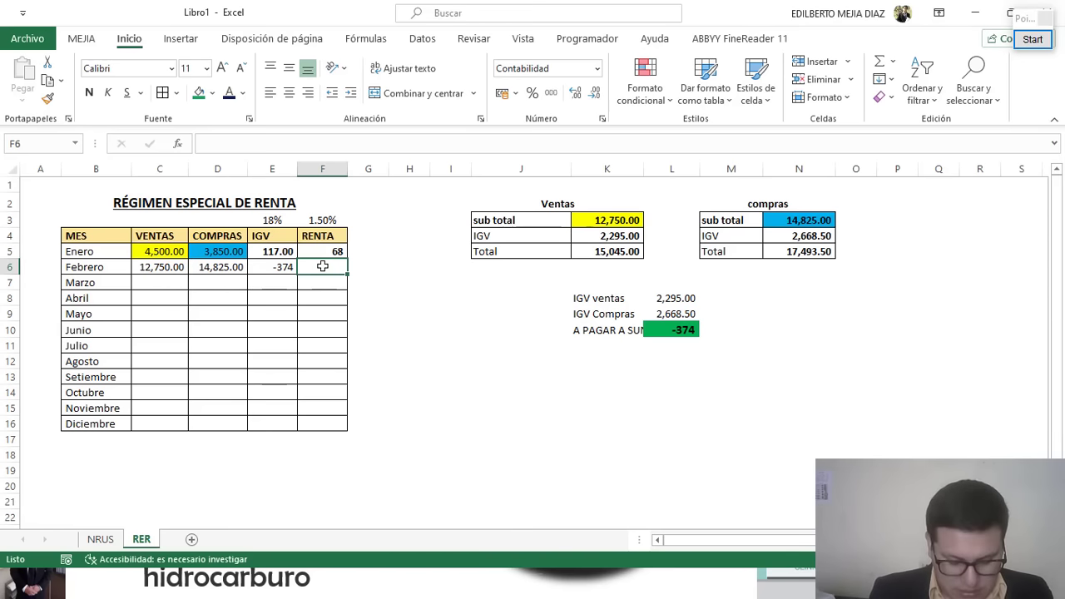
type("+")
left_click(163, 267)
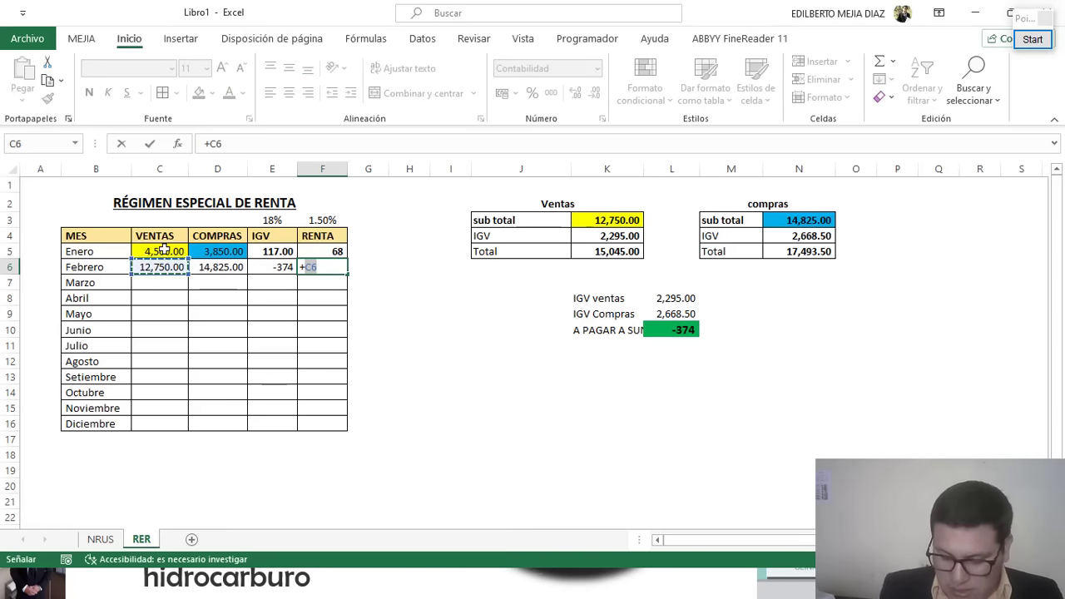
type("*1.5")
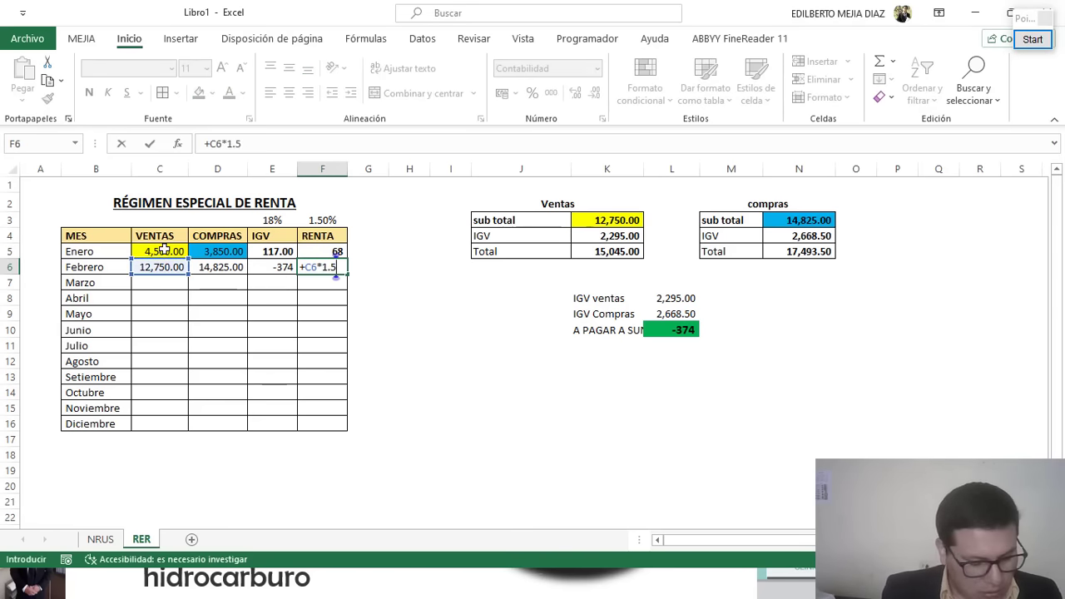
type("%")
key("Return")
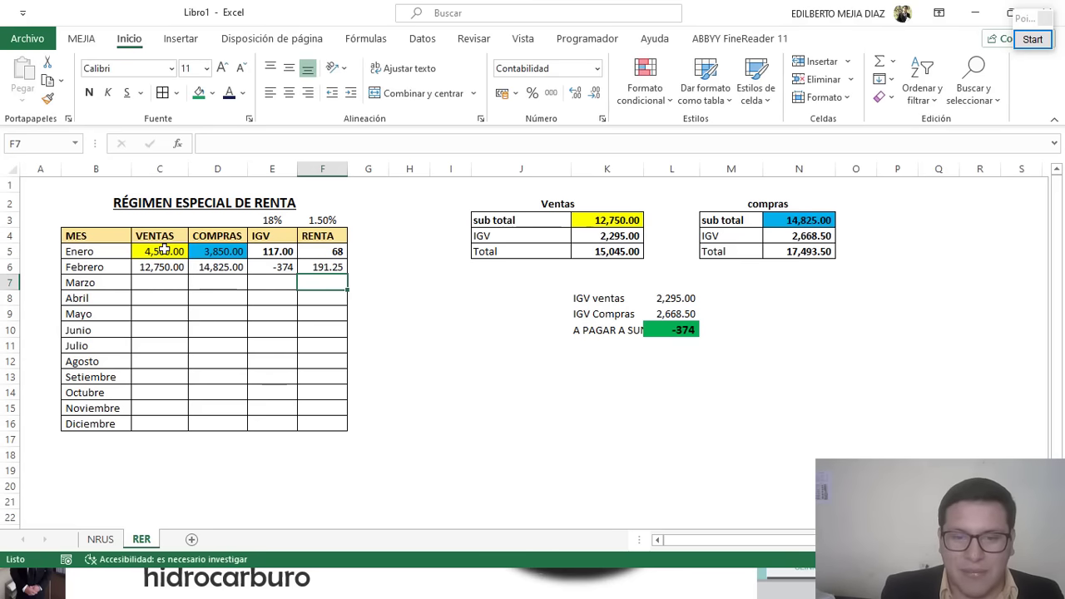
left_click(322, 264)
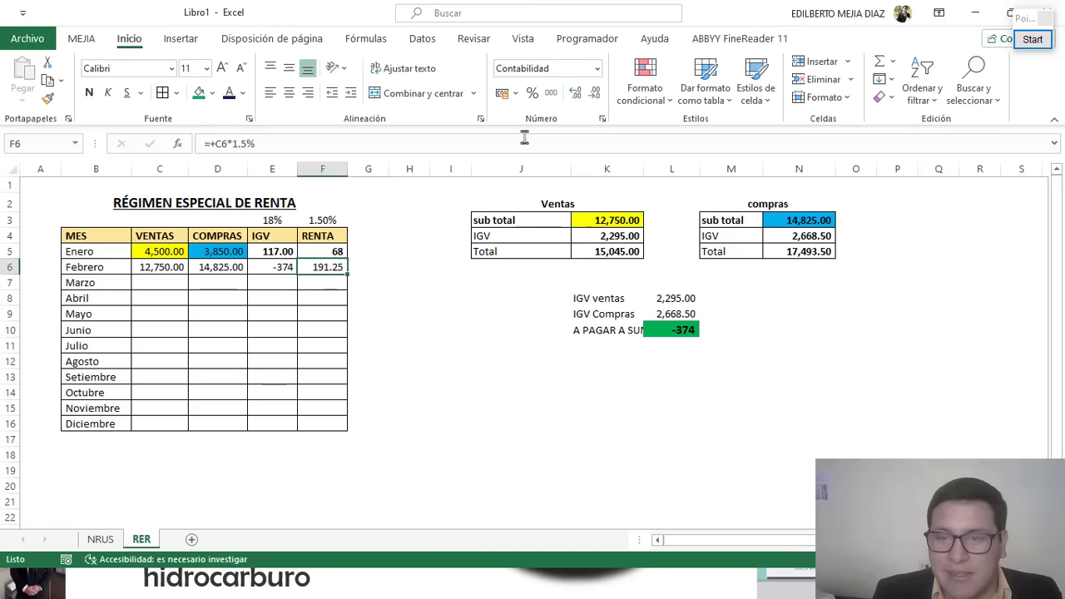
left_click(590, 93)
left_click(590, 92)
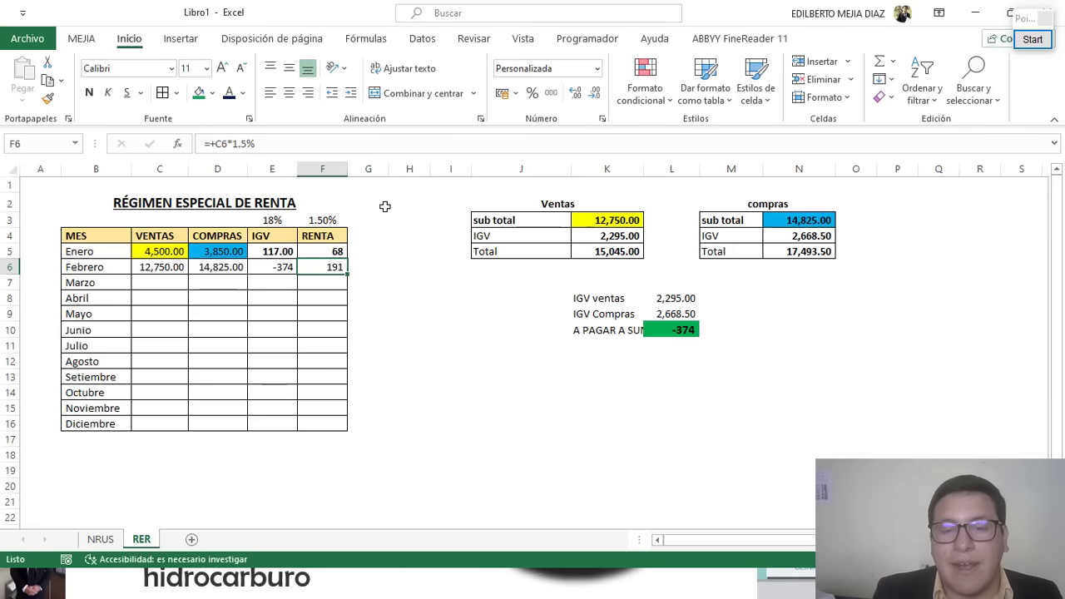
left_click(283, 268)
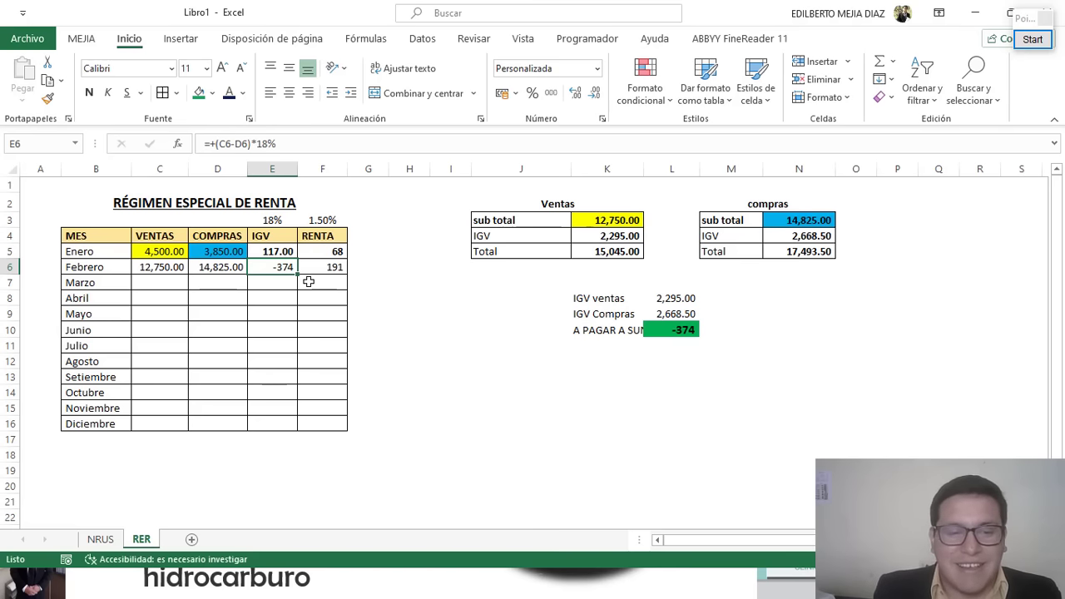
left_click(160, 285)
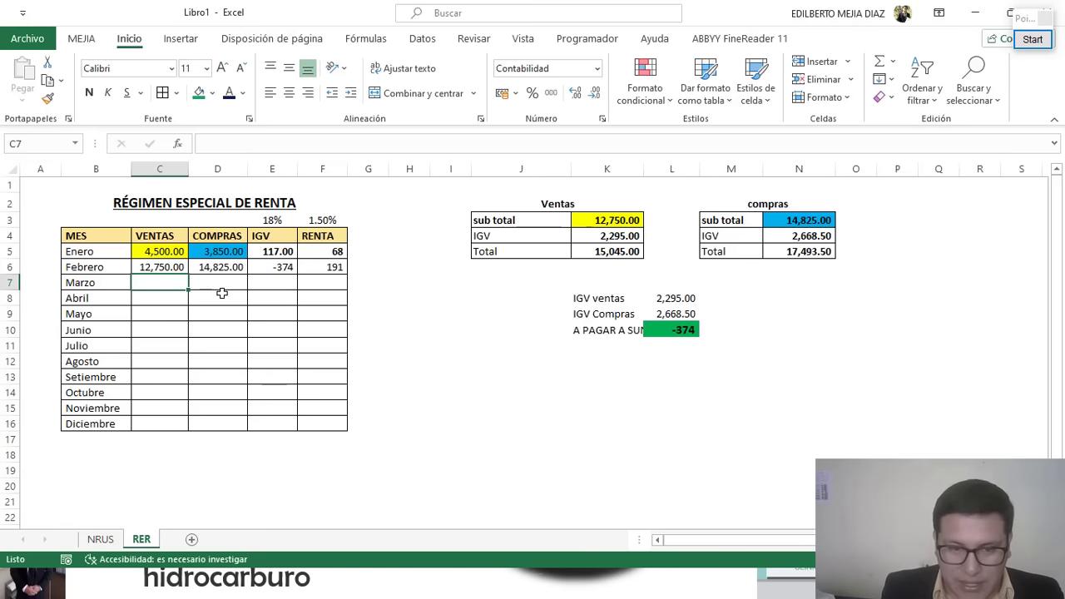
Enter March sales of 25,000 in C7 and purchases of 14,750 in D7.
type("25,")
type("0")
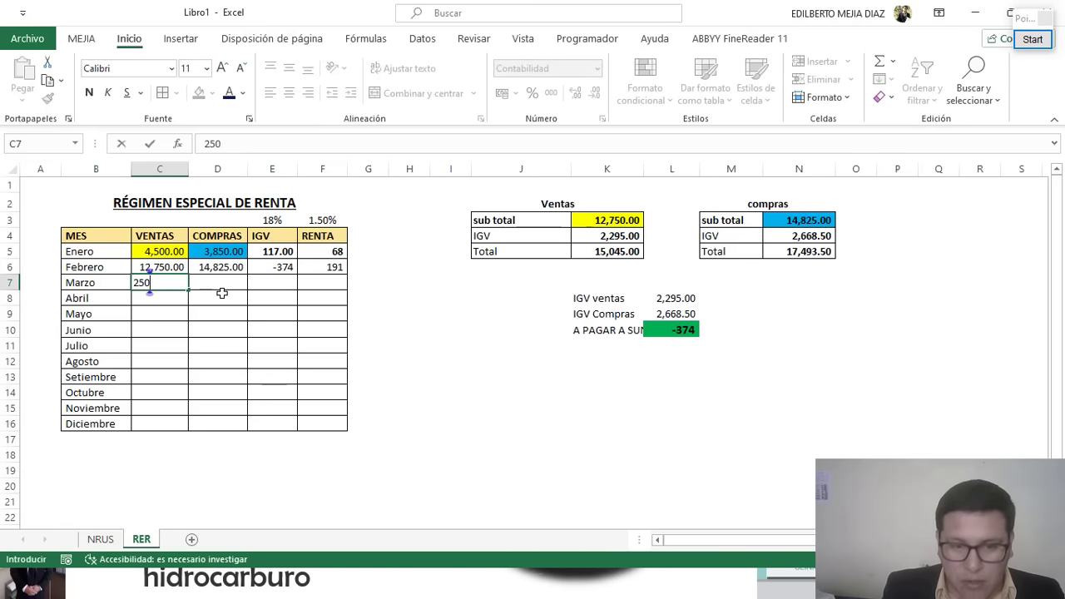
type("00")
key("Return")
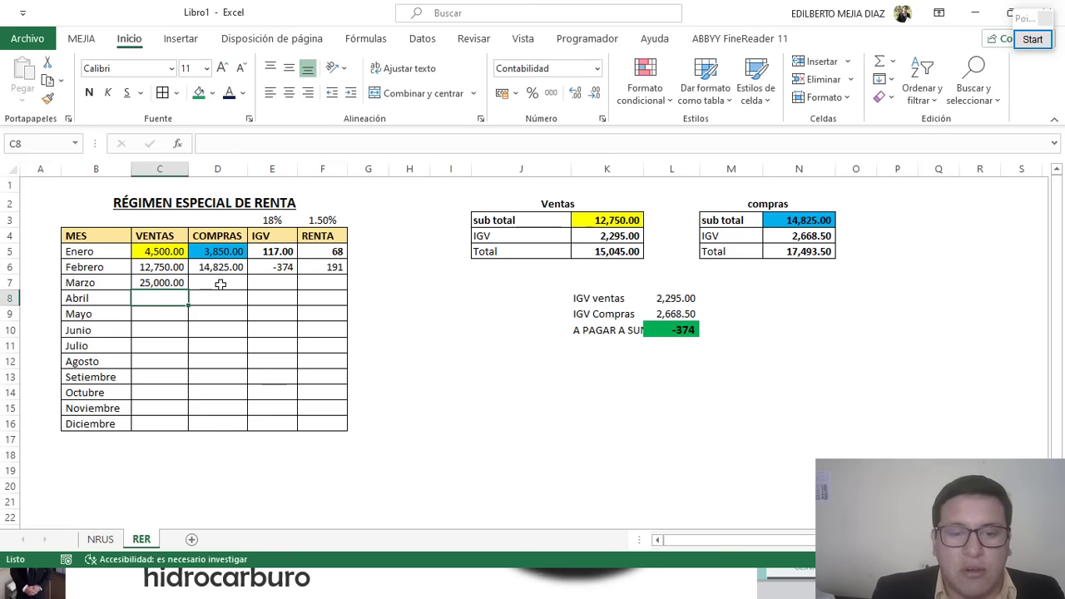
left_click(220, 285)
type("14750")
key("Return")
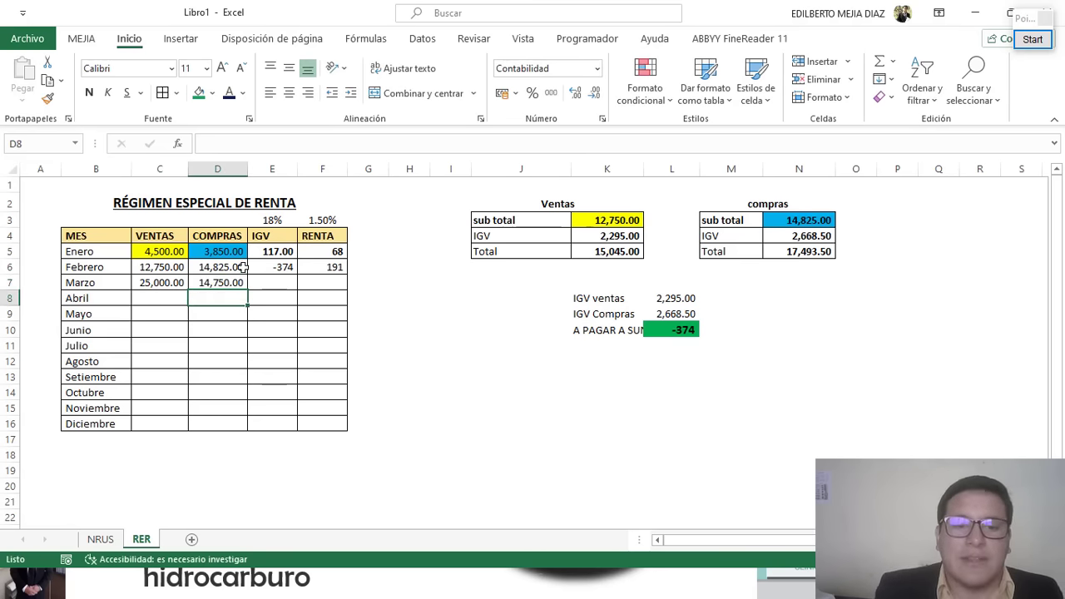
Enter March's IGV in E7 as =+(C7-D7)*18%, giving 1,845.00.
left_click(278, 284)
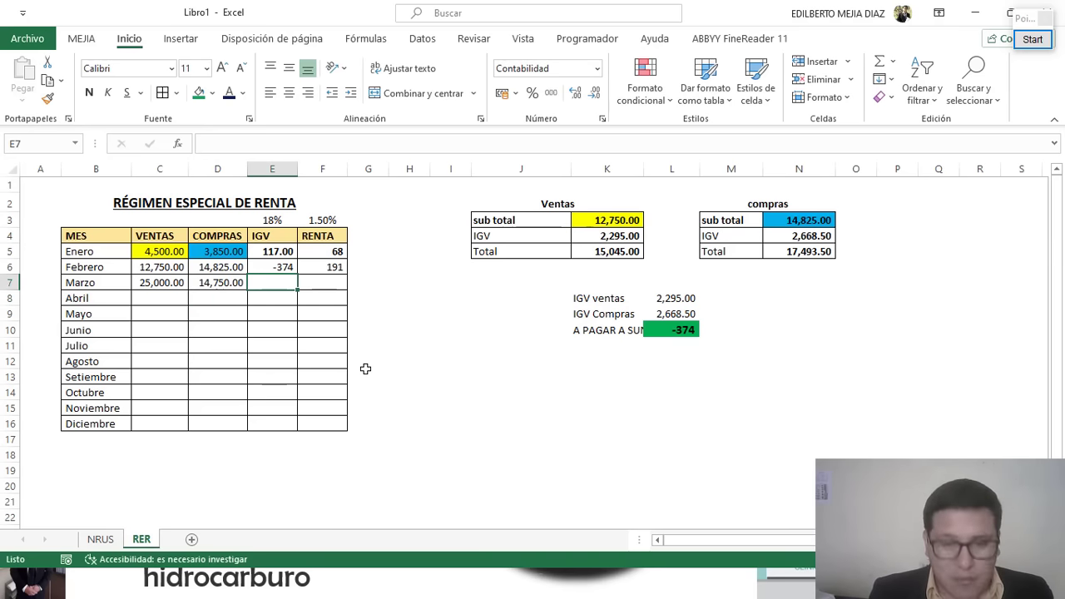
type("+")
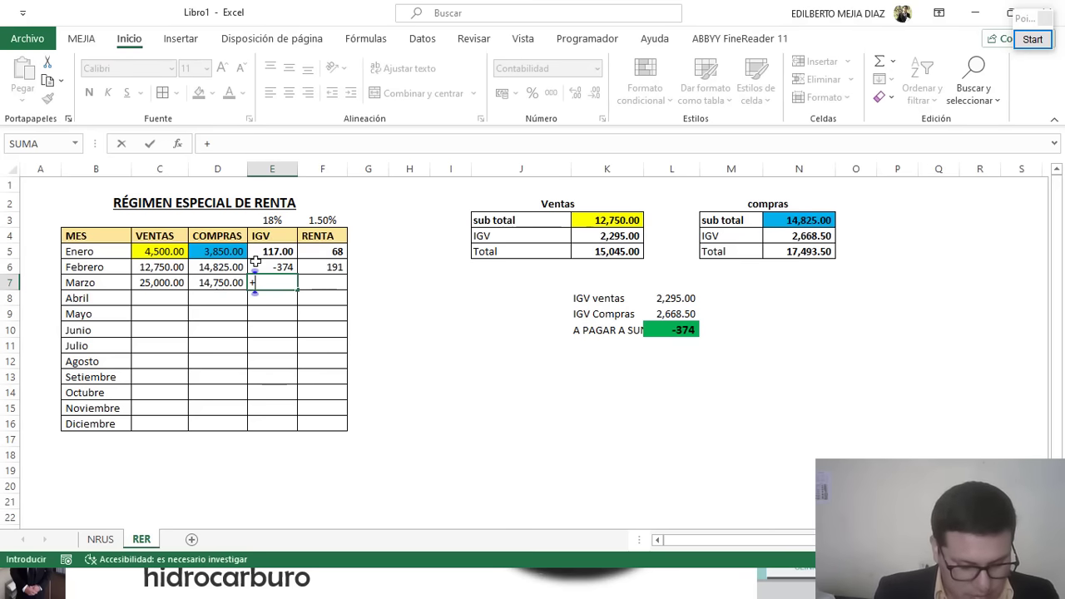
type("(C7")
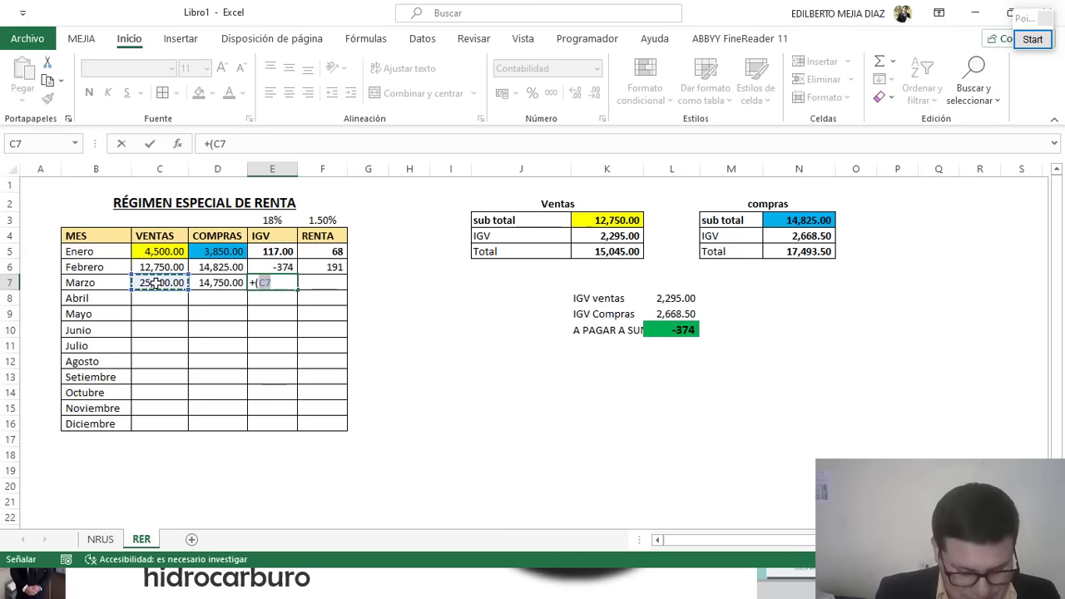
type("-")
left_click(212, 284)
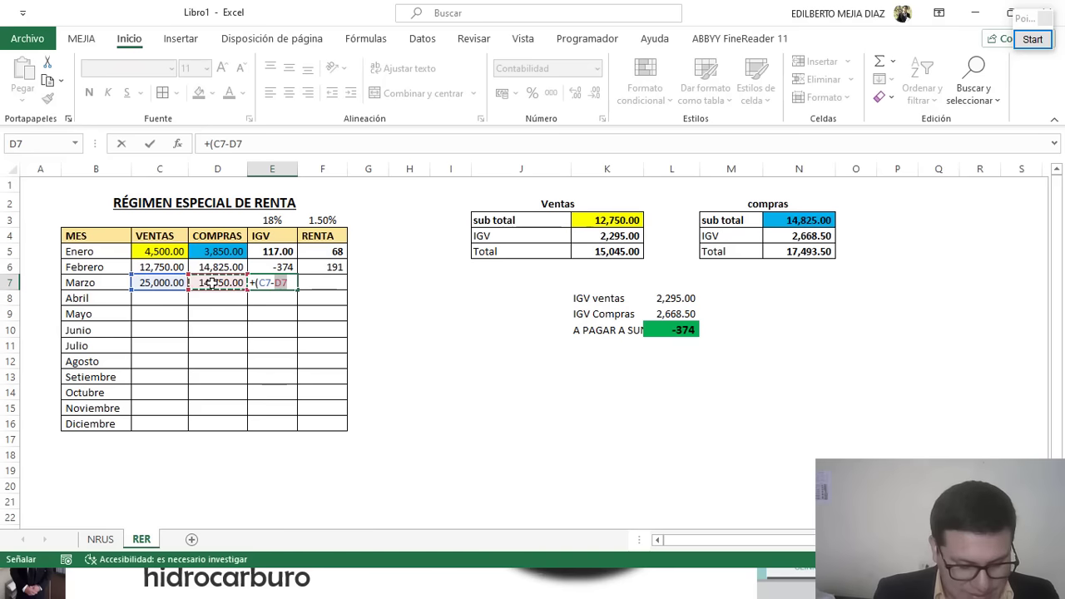
type("*1")
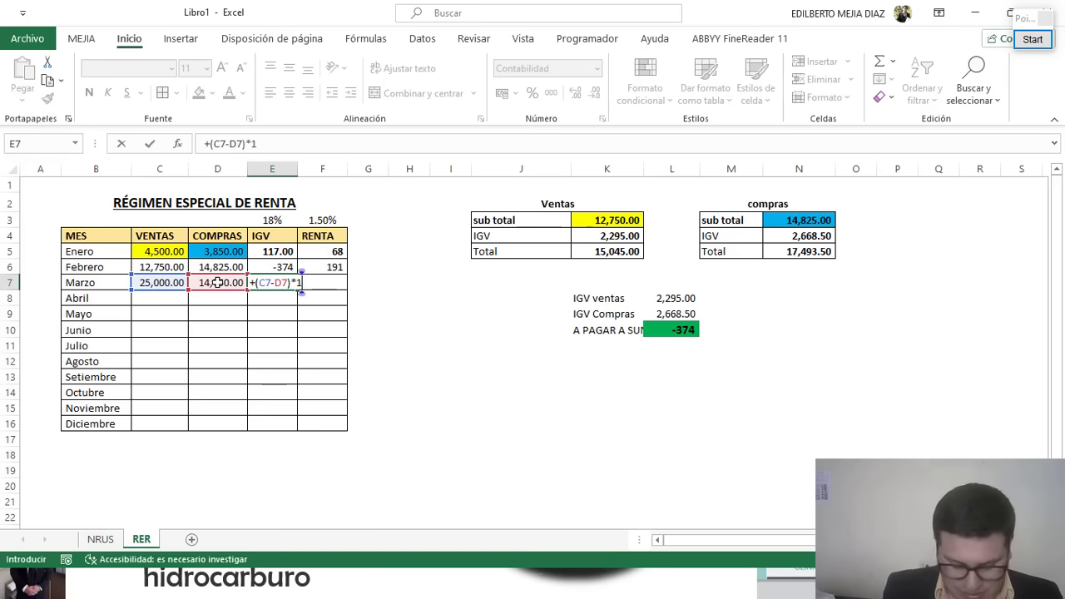
type("8%")
key("Return")
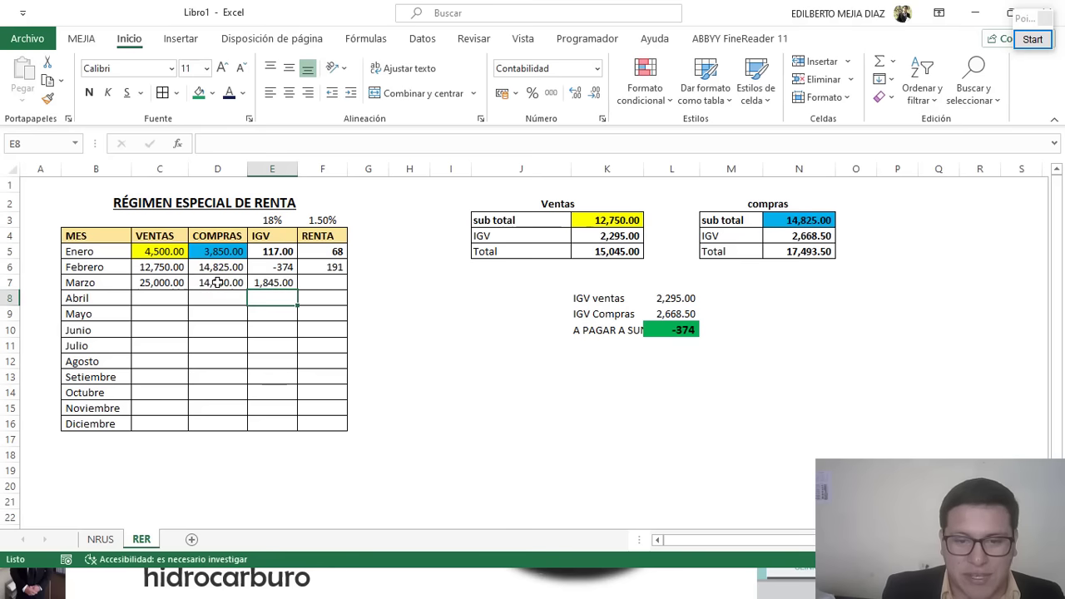
left_click(273, 283)
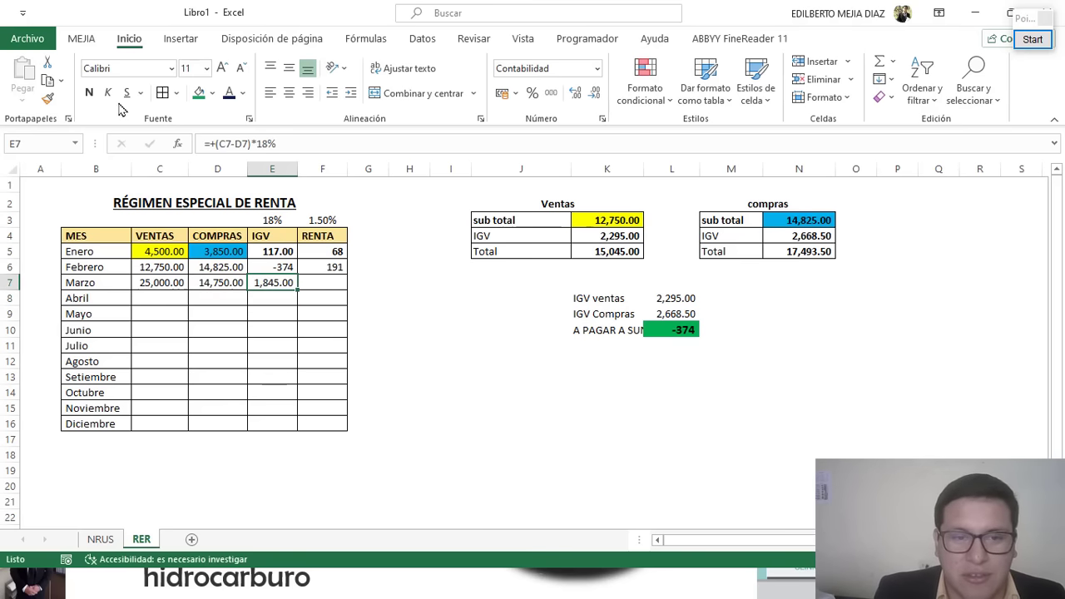
Bold March's 1,845.00 IGV and briefly circle February's -374 IGV in red.
left_click(89, 93)
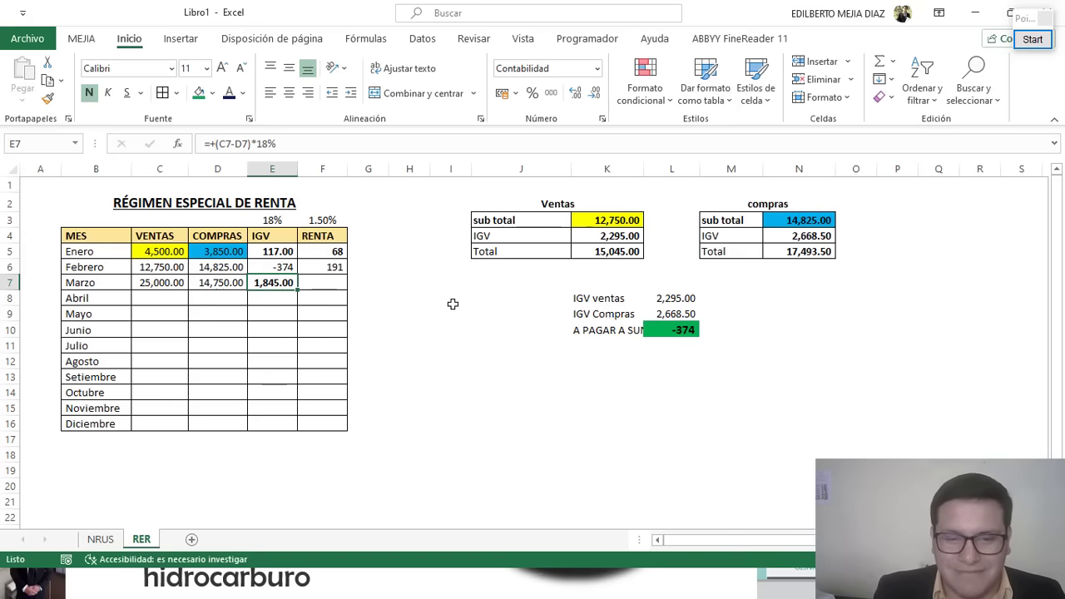
left_click(1033, 39)
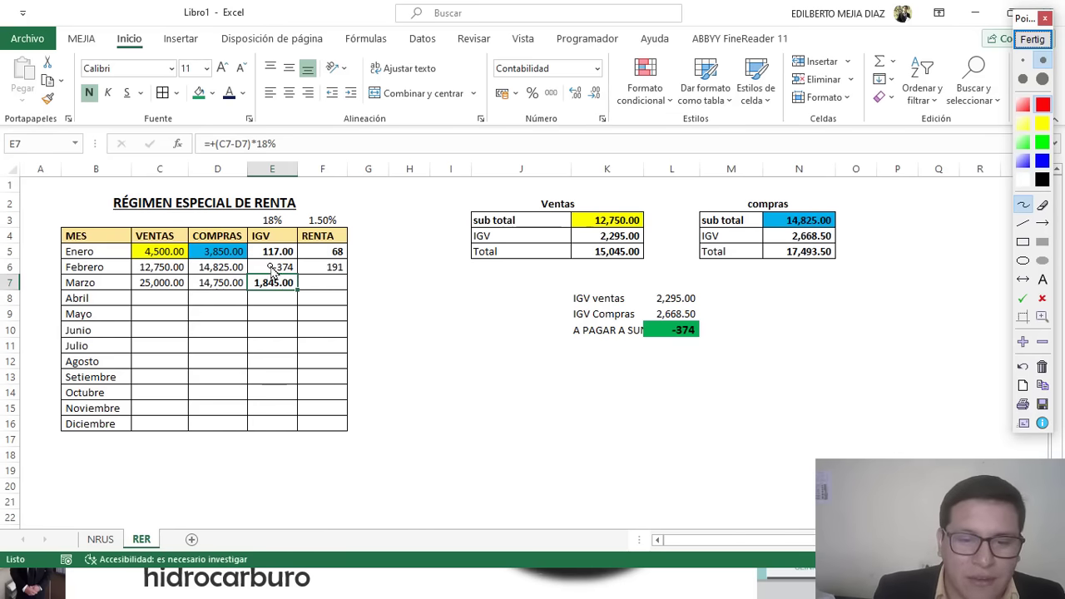
mouse_move(279, 260)
left_mouse_down()
mouse_move(258, 281)
mouse_move(277, 256)
left_mouse_up()
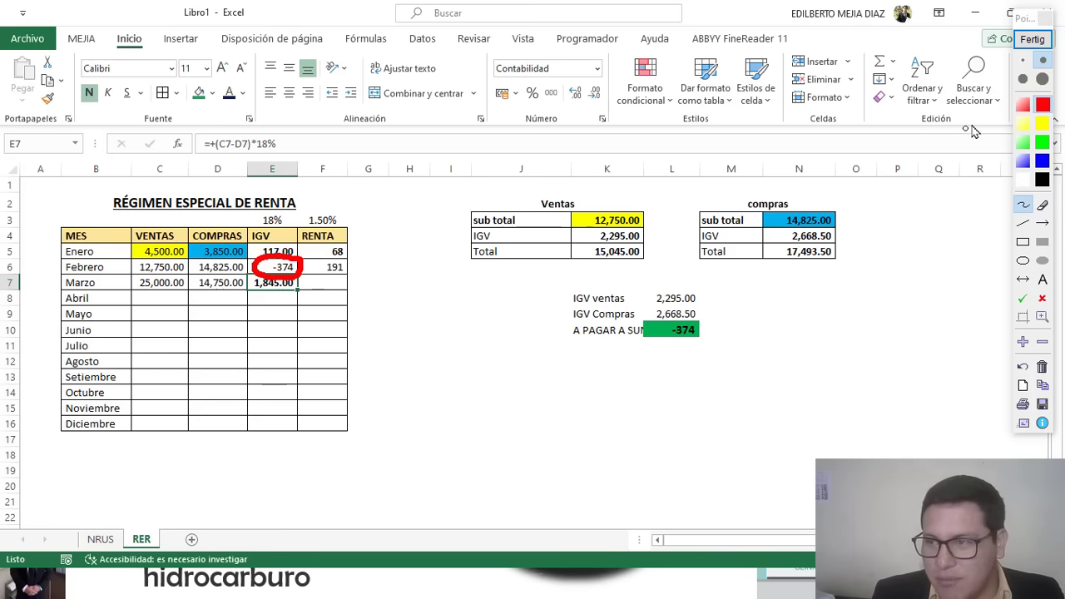
left_click(1033, 42)
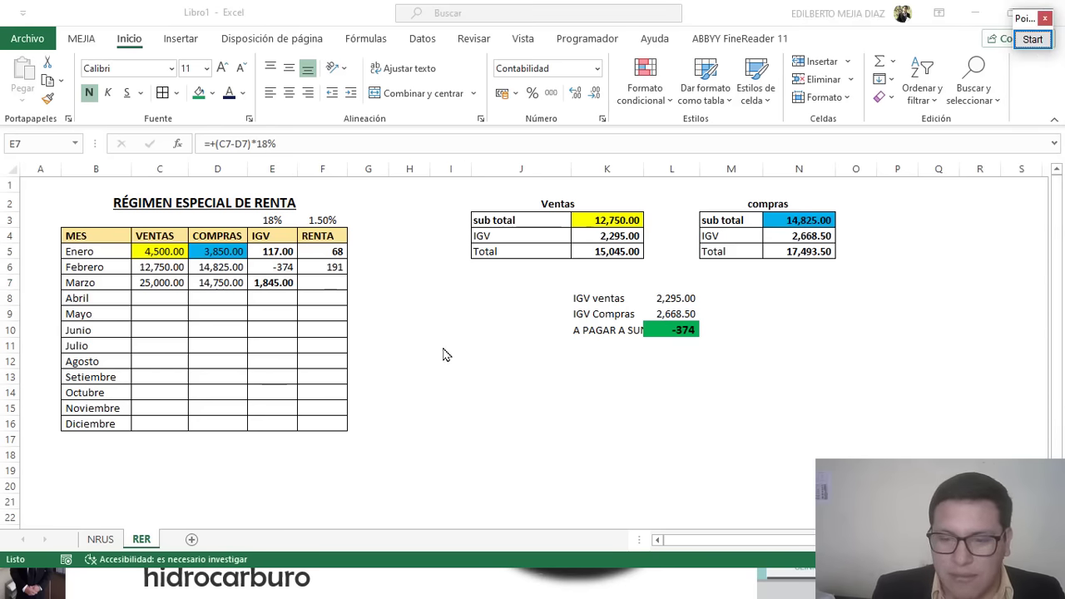
Point the Ventas sub total to =+C7 and the compras sub total to =+D7.
left_click(621, 221)
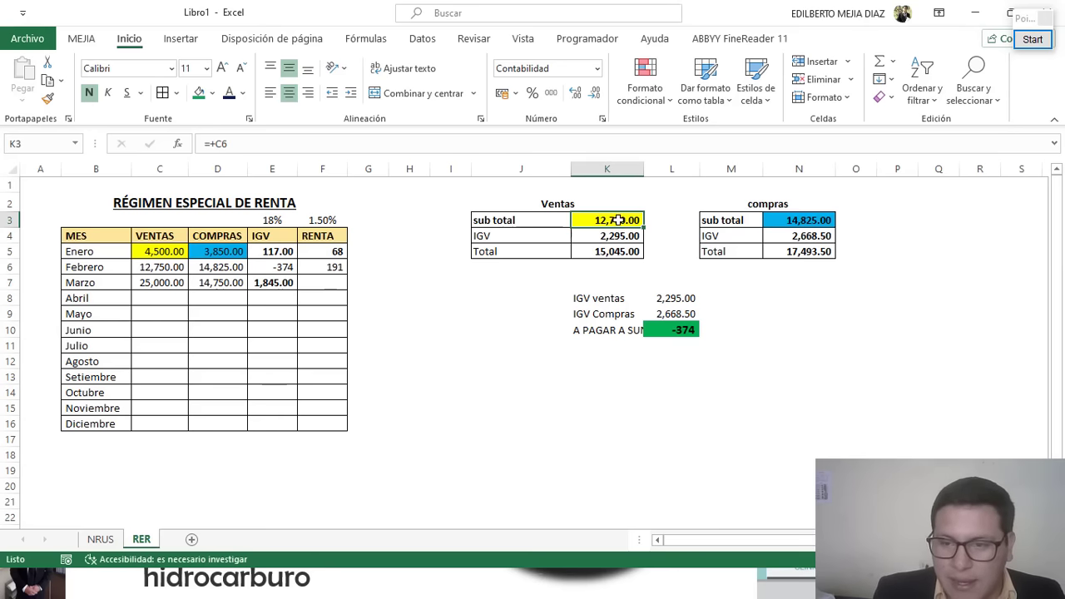
type("+")
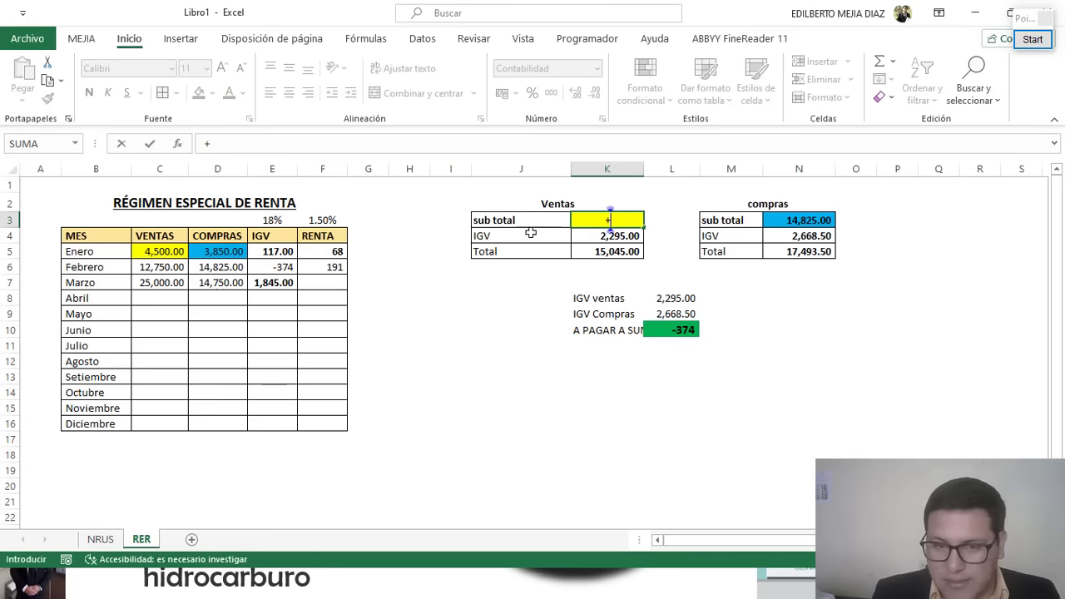
left_click(175, 283)
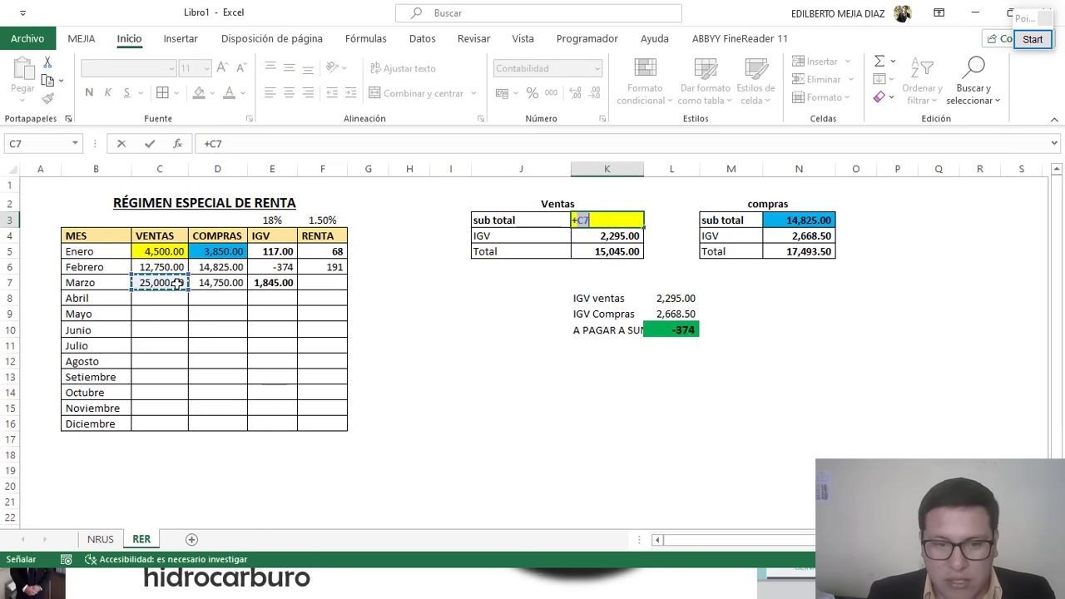
key("Return")
left_click(796, 219)
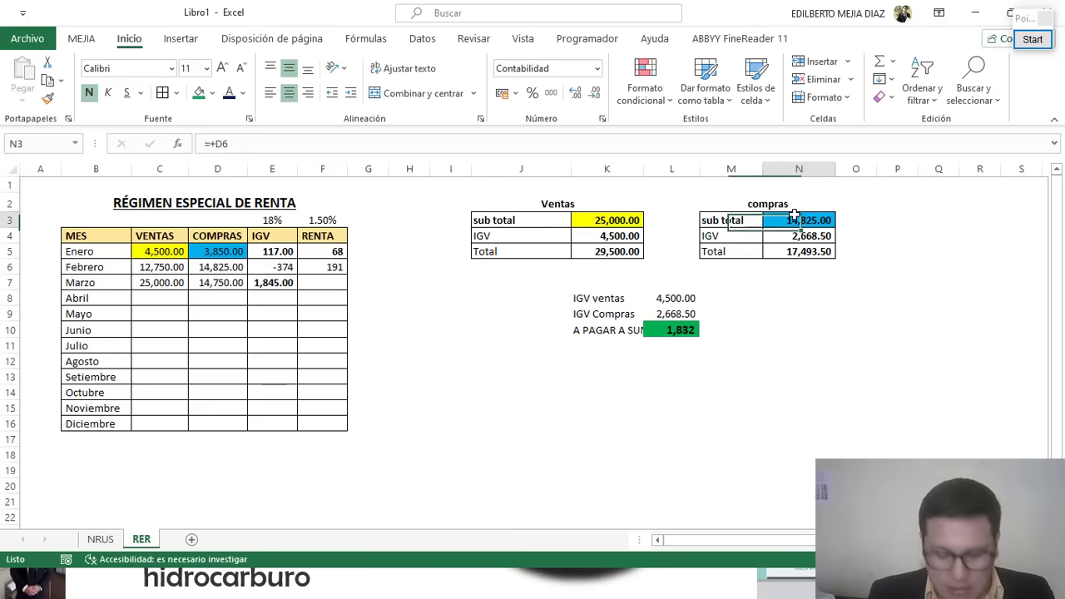
type("+")
left_click(237, 283)
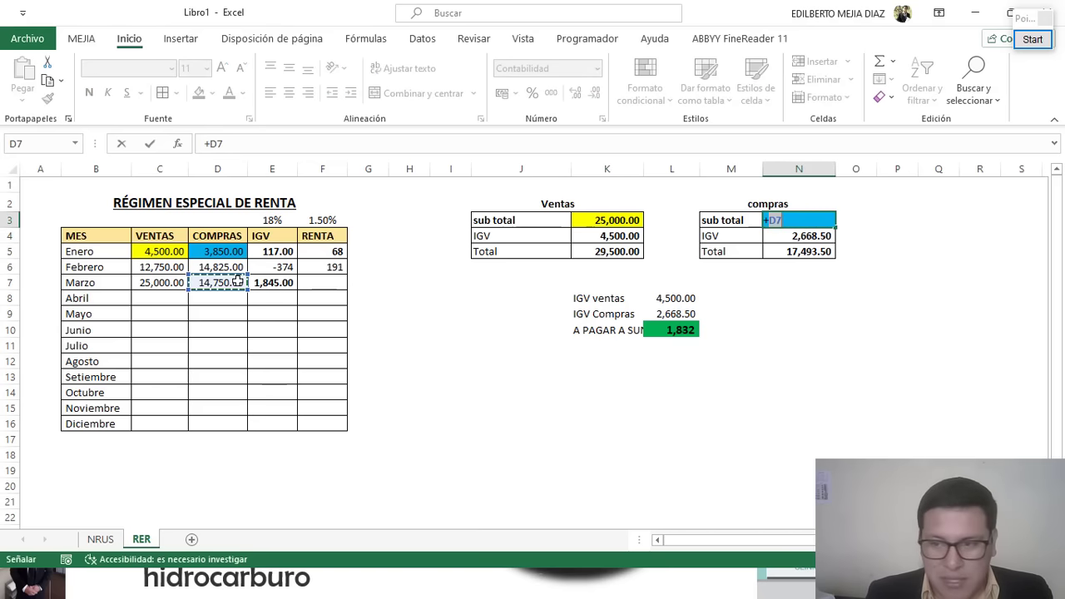
key("Return")
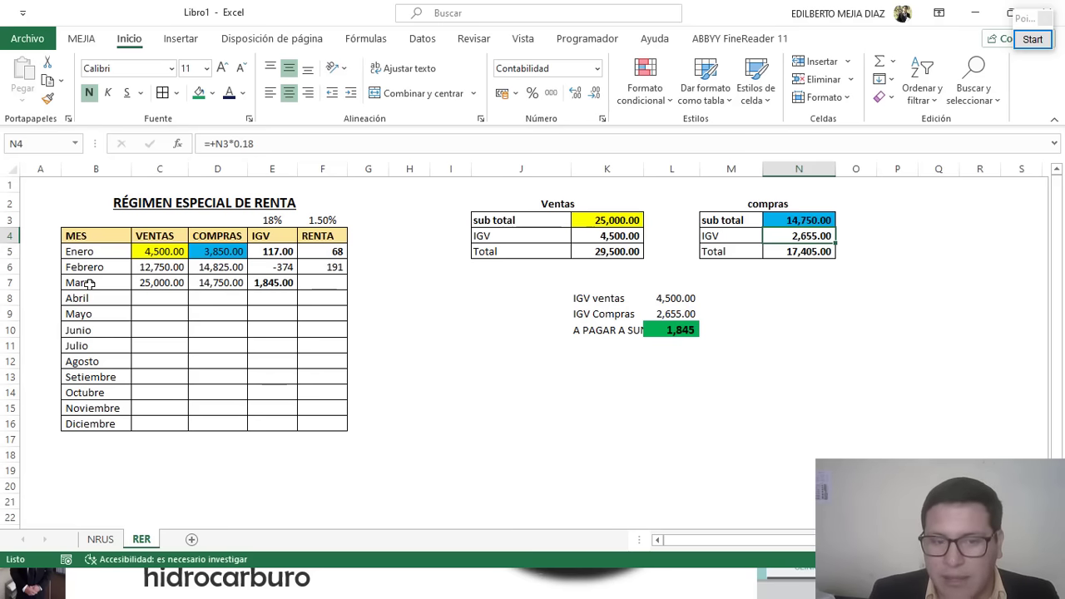
left_click_drag(89, 282, 325, 283)
Add the label '(-) Cred. Fisc. M. ante' in K11 and widen column K to fit.
left_click(587, 358)
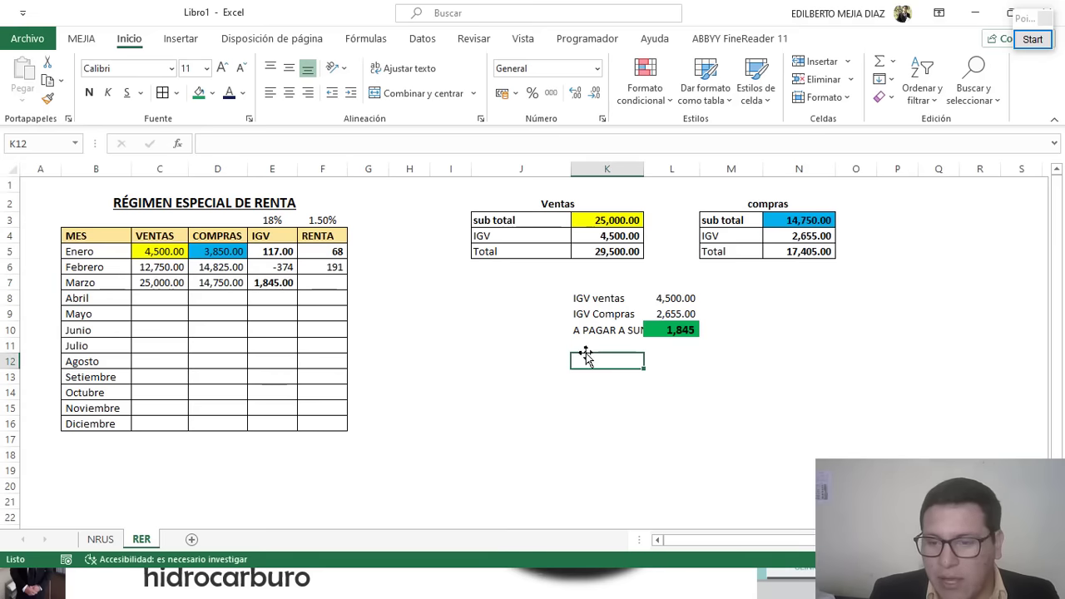
left_click(585, 346)
type("(-) Cred. Fisc. M. ante")
key("Return")
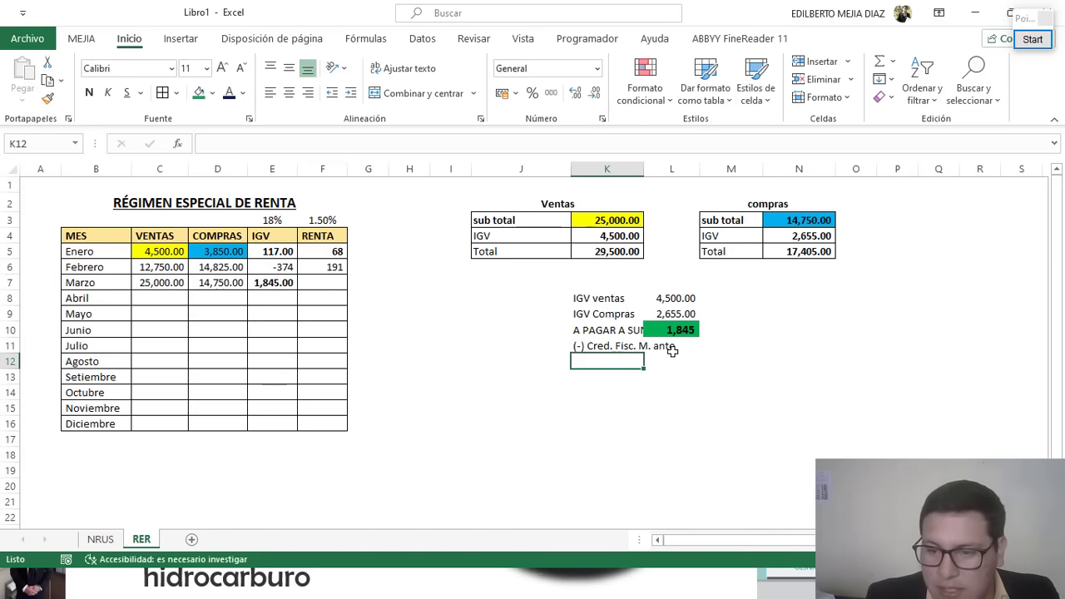
left_click_drag(646, 174, 682, 178)
left_click(681, 183)
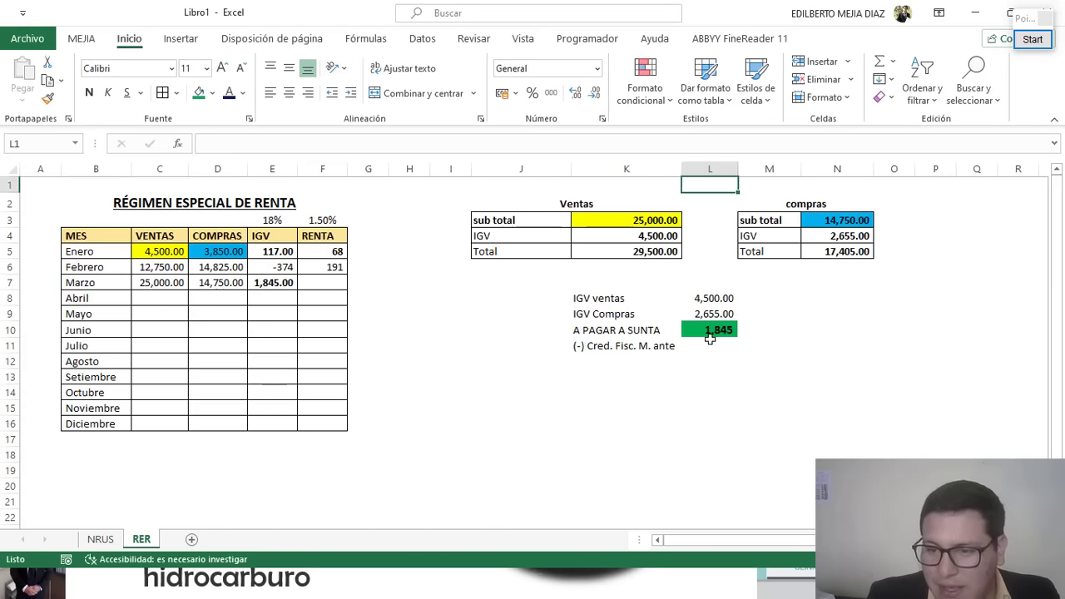
Set the prior credit in L11 to February's IGV with =+E6 (-374).
left_click(711, 348)
type("+")
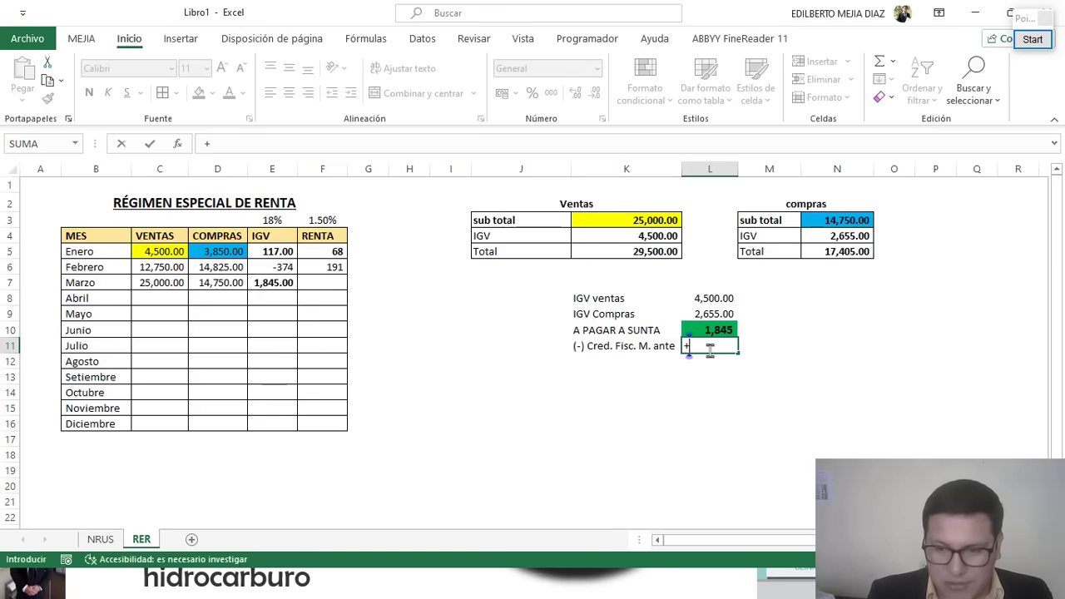
left_click(284, 266)
key("Return")
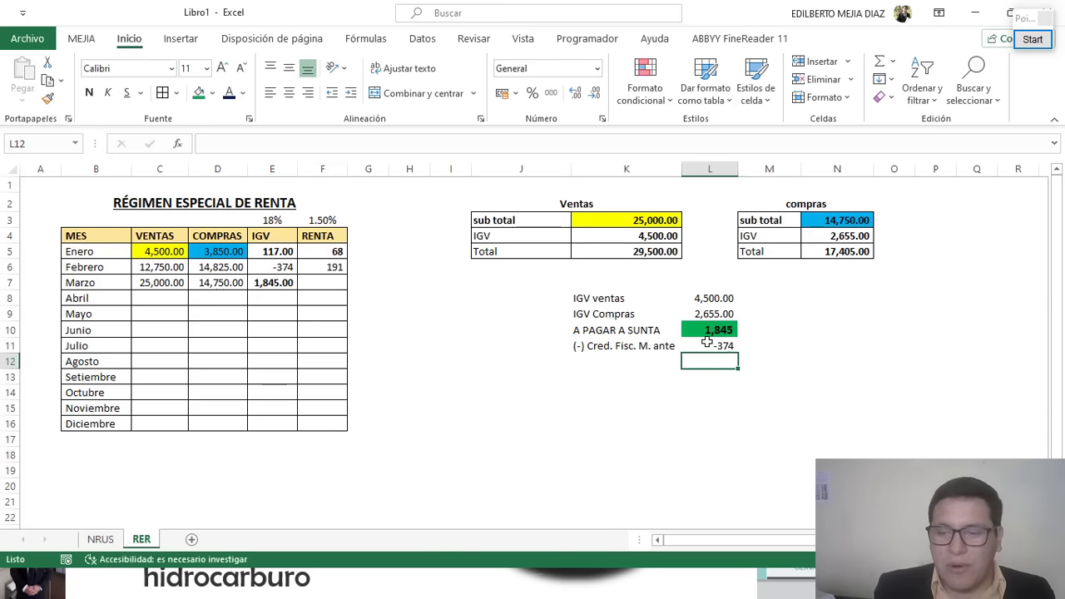
Compute the net amount due in L12 as =+L10+L11 (1,472) and fill it green.
type("+")
left_click(720, 329)
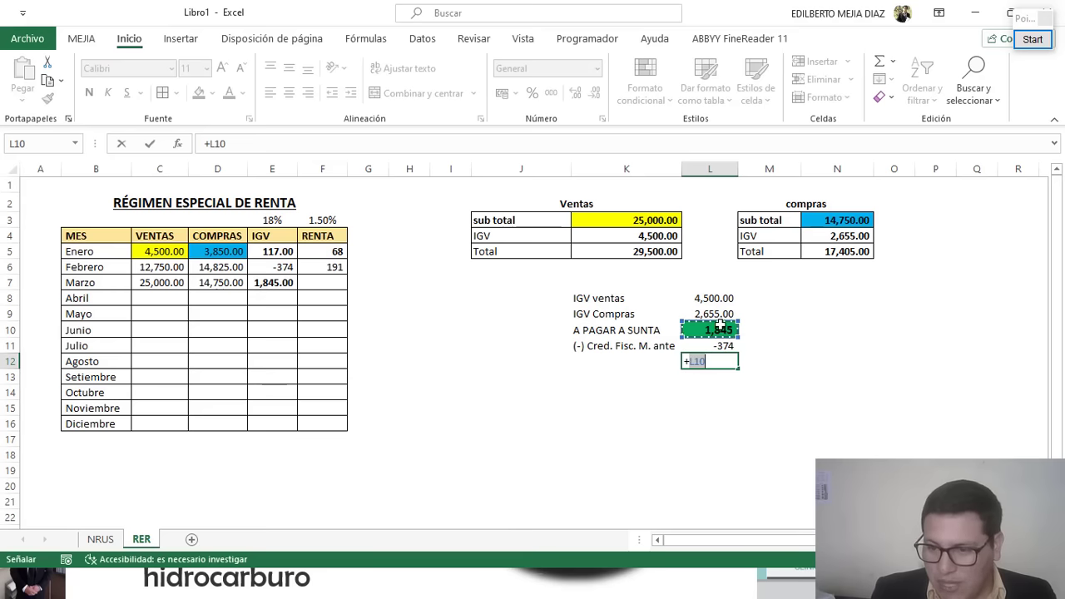
type("+")
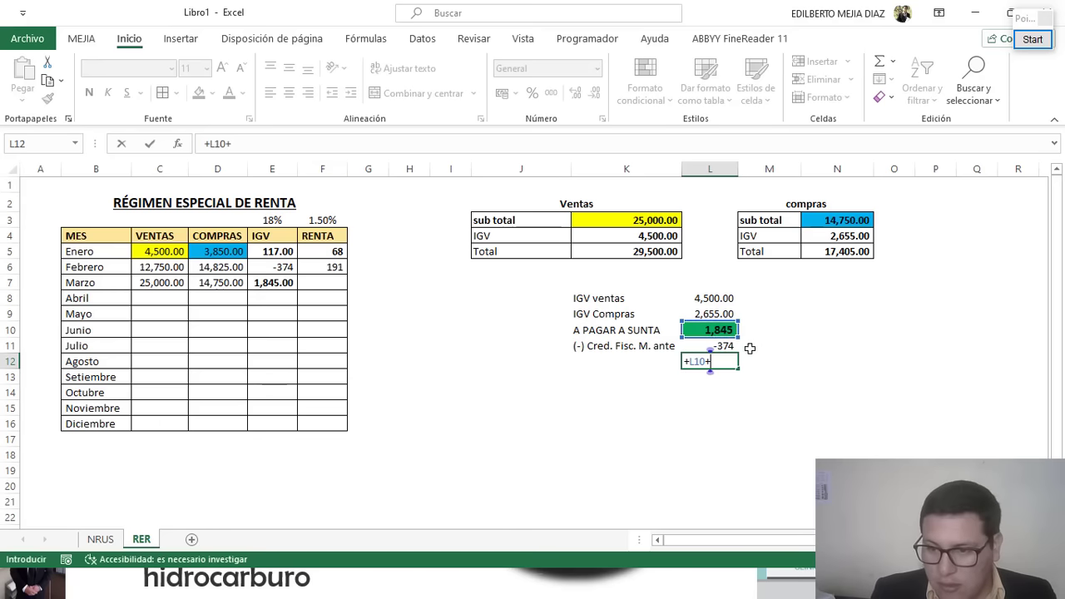
left_click(732, 346)
key("Return")
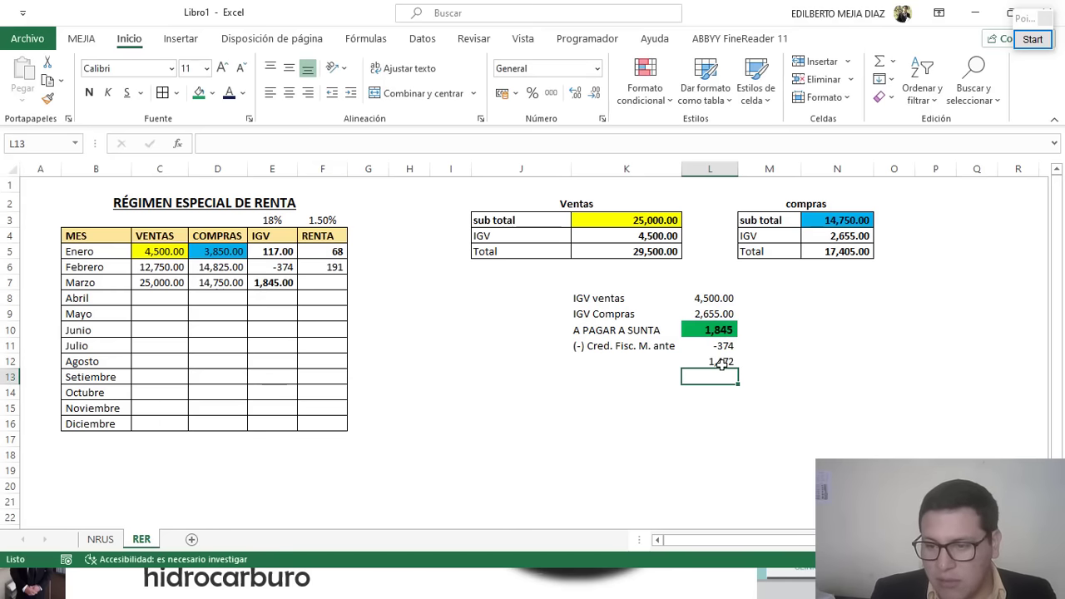
left_click(721, 364)
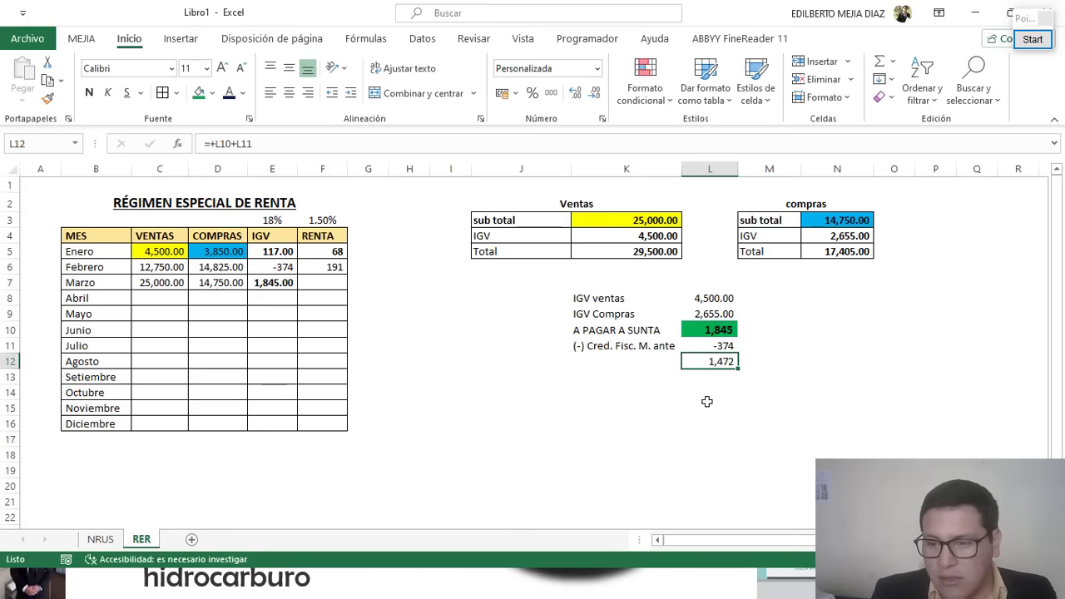
left_click(198, 92)
Add the note 'a pagar a la SUNAT' beside the net total in M12.
left_click(751, 361)
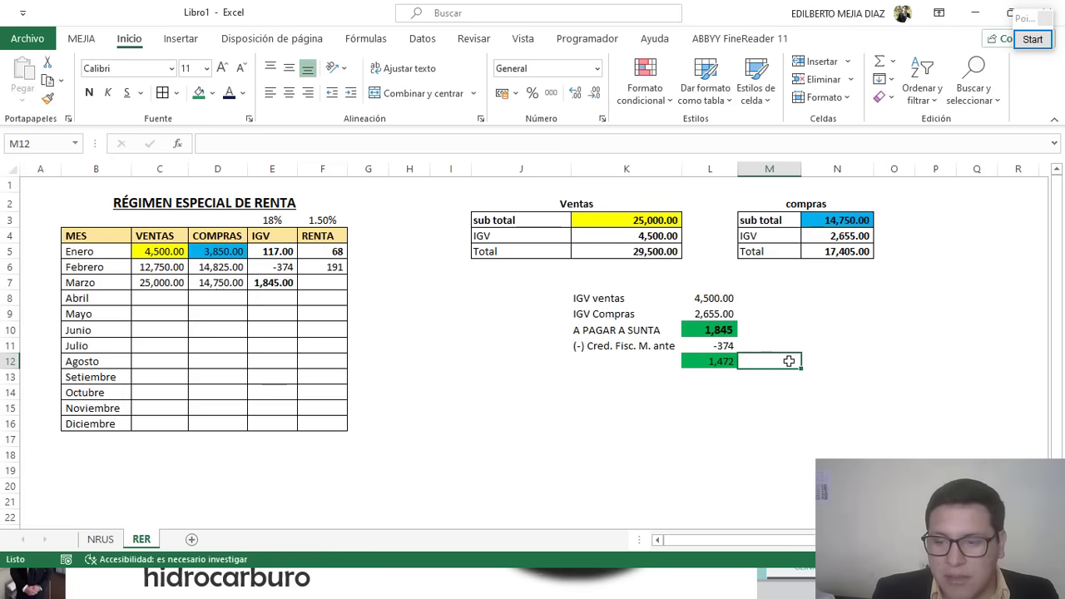
type("a pagar")
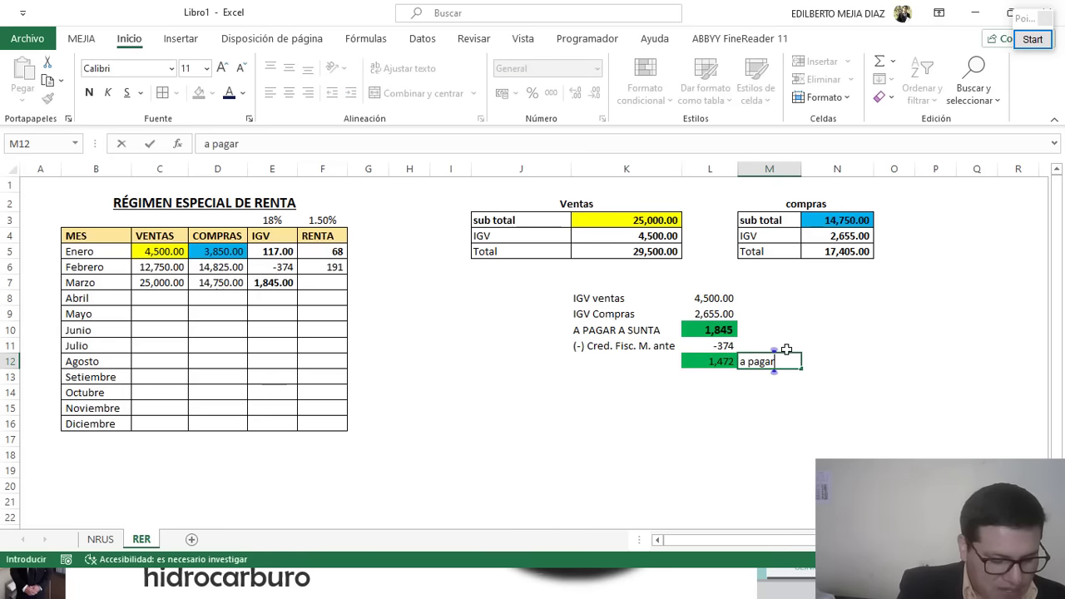
type(" a la SUN")
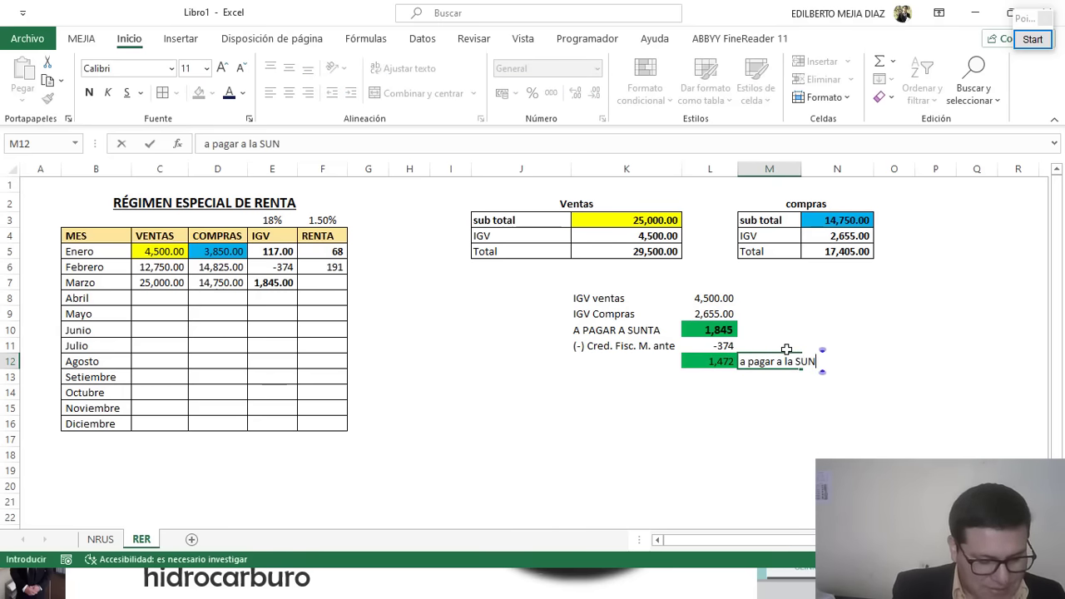
type("AT")
key("Return")
left_click(273, 283)
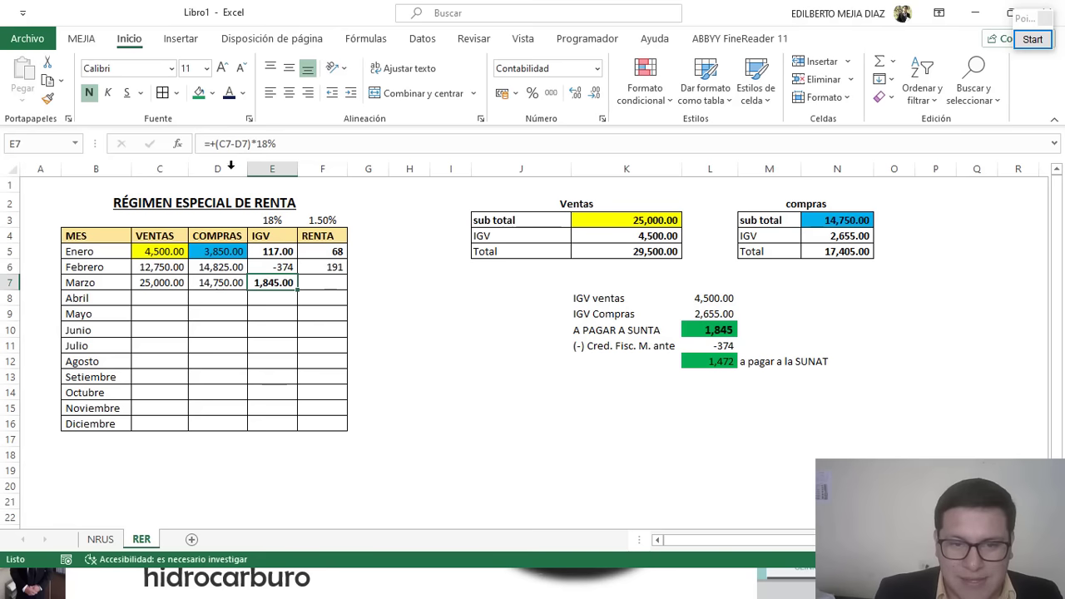
Revise March's IGV in E7 to =+((C7-D7)*18%)+E6, adding February's credit.
left_click(286, 143)
type(")")
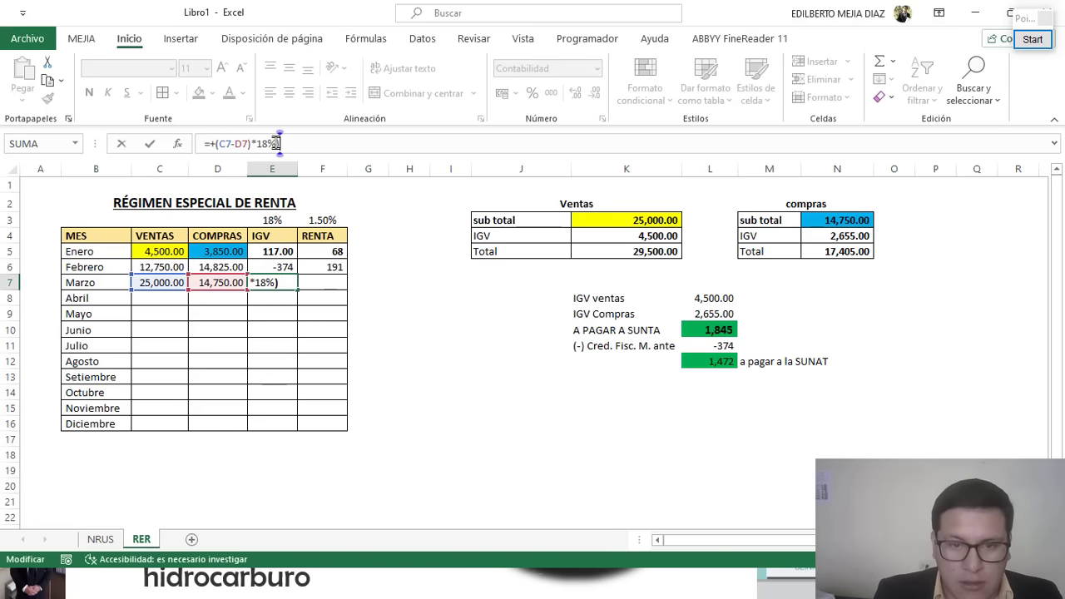
left_click(213, 143)
type("(")
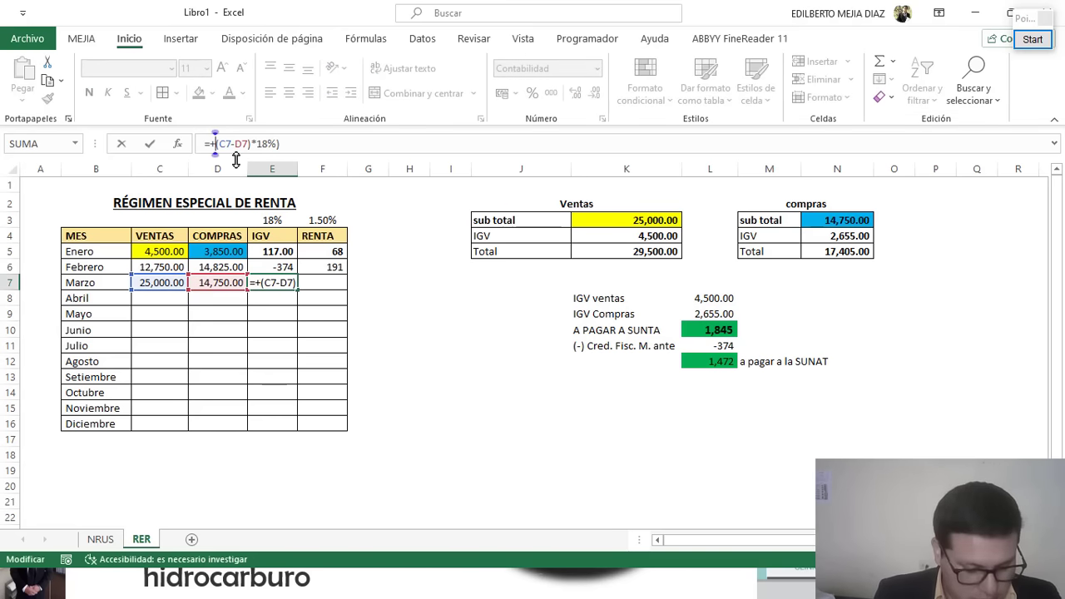
left_click(301, 144)
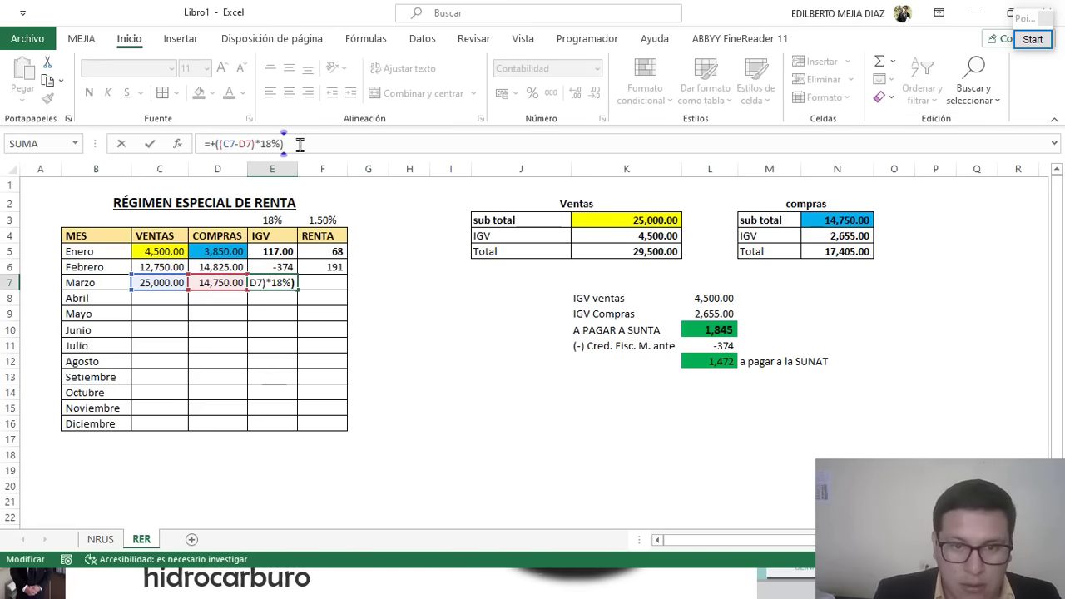
type("+")
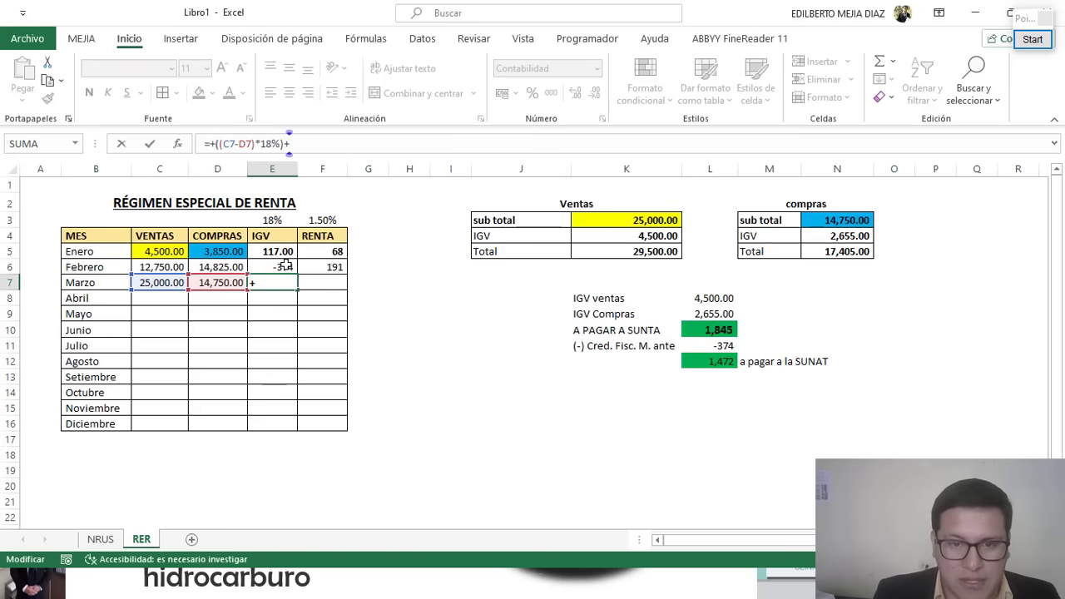
left_click(285, 264)
key("Return")
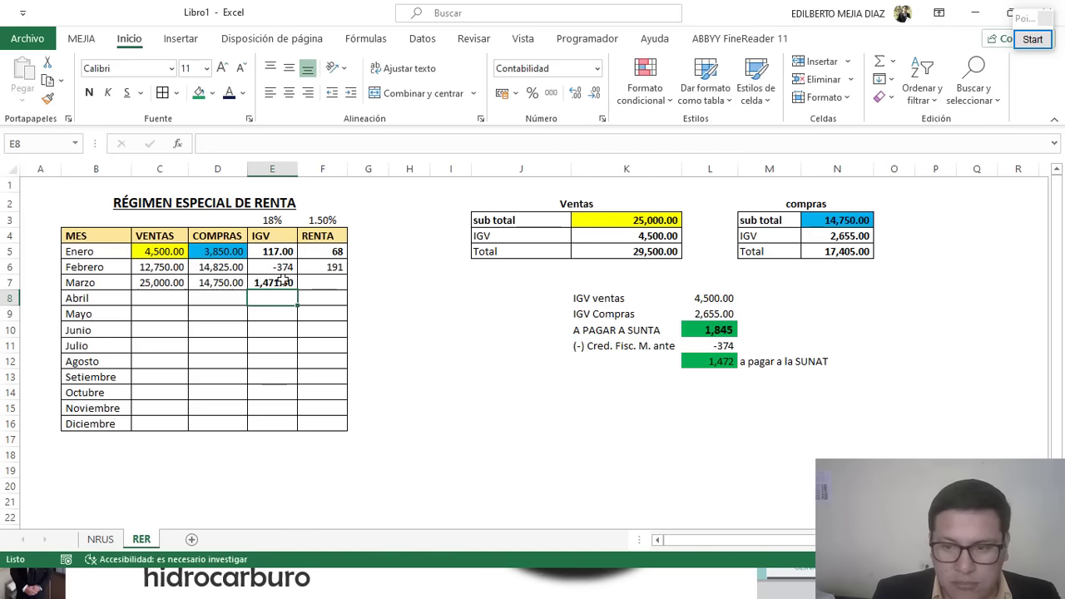
Remove the decimals from March's IGV so it shows 1,472.
left_click(283, 283)
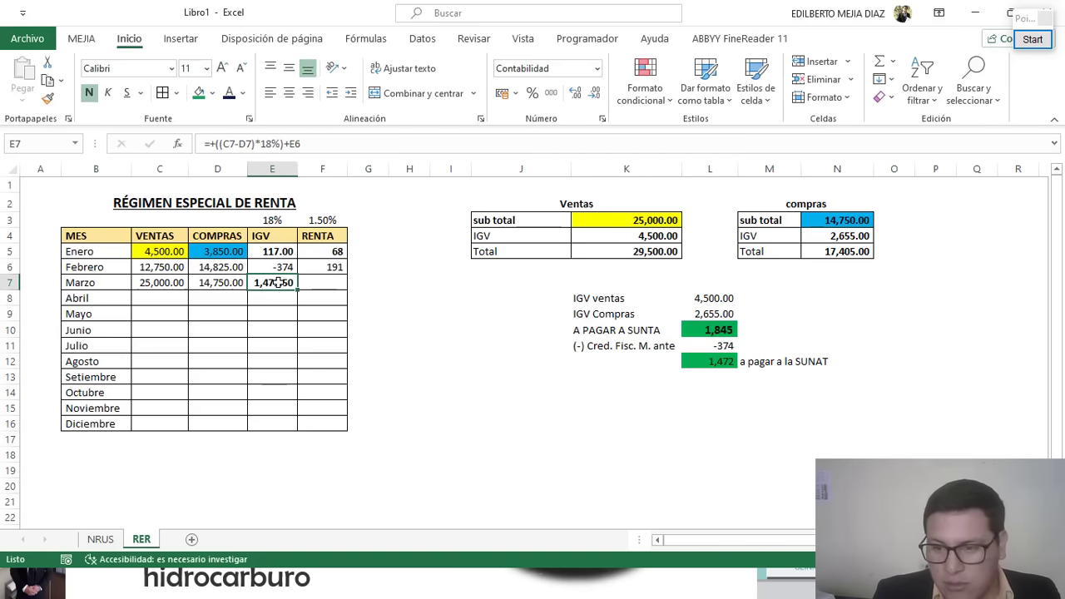
left_click(593, 93)
left_click(592, 94)
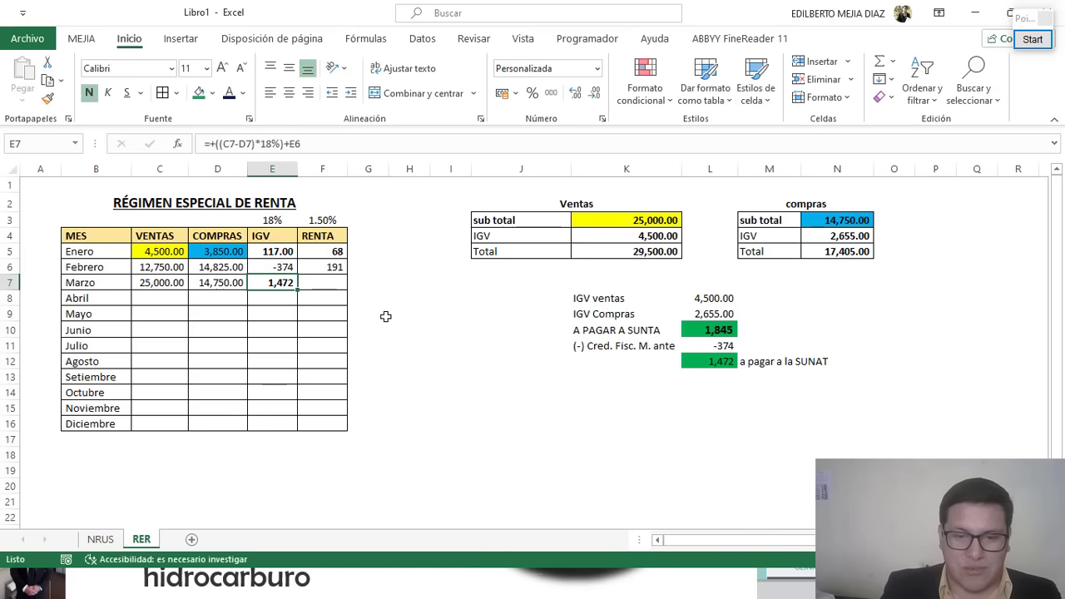
Enter March's renta in F7 as =+C7*1.5%, giving 375.00.
left_click(323, 282)
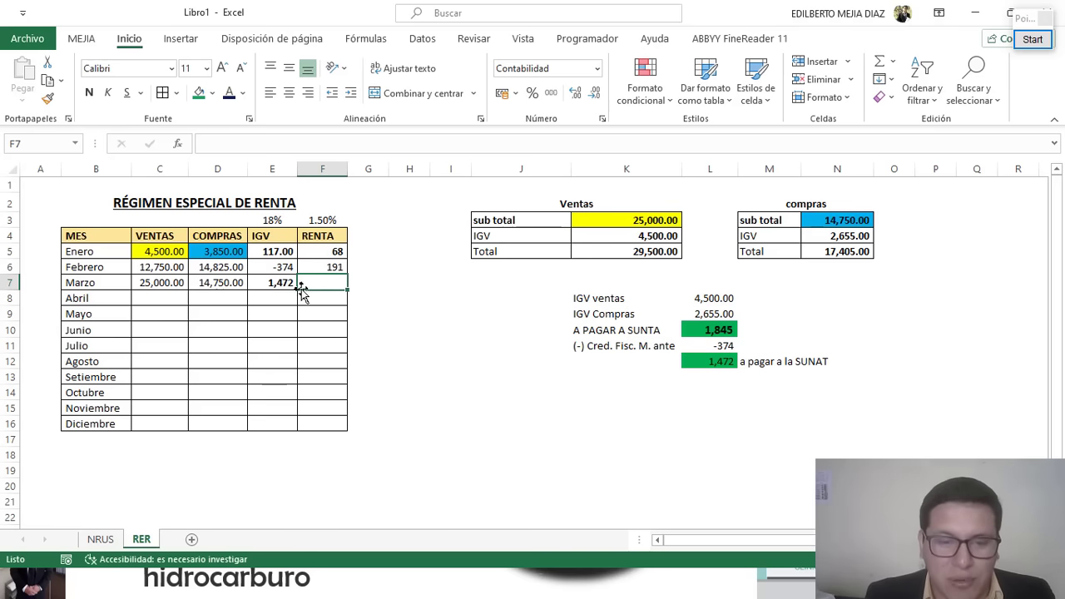
type("+")
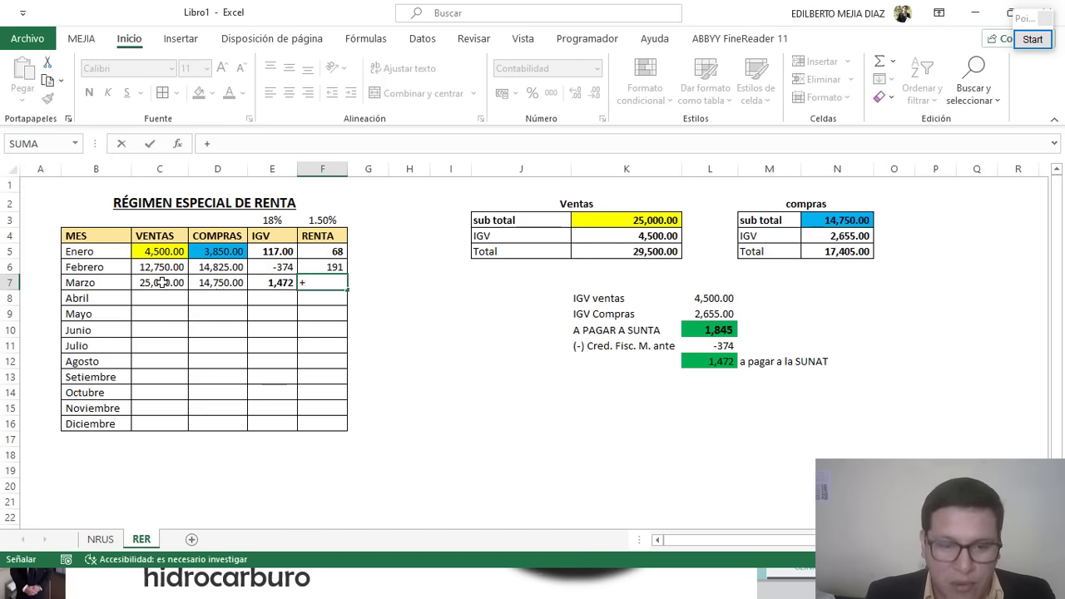
left_click(158, 284)
key("Escape")
left_click(441, 342)
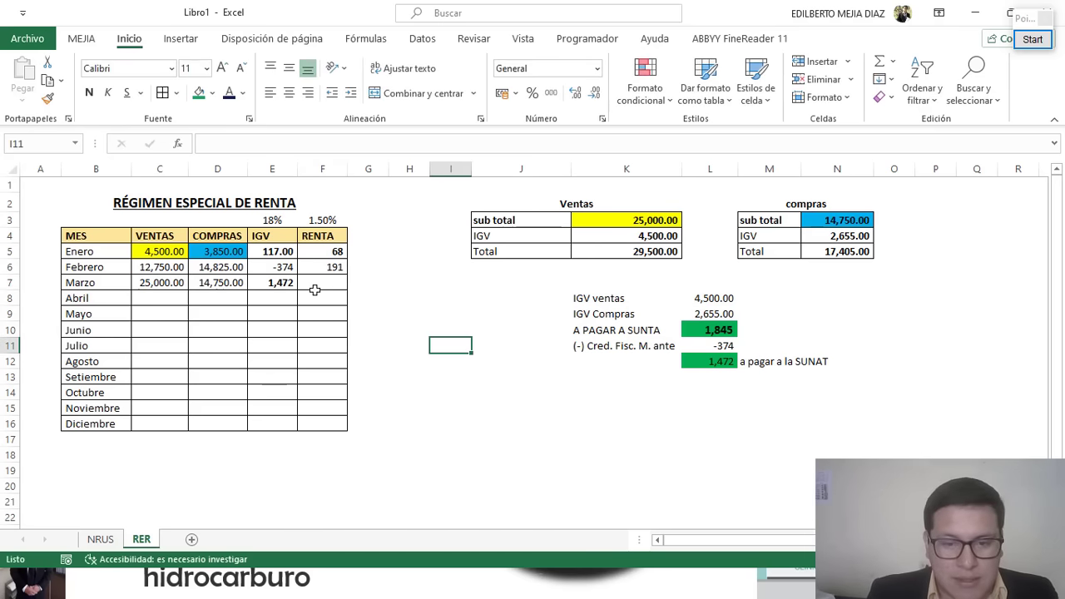
left_click(312, 283)
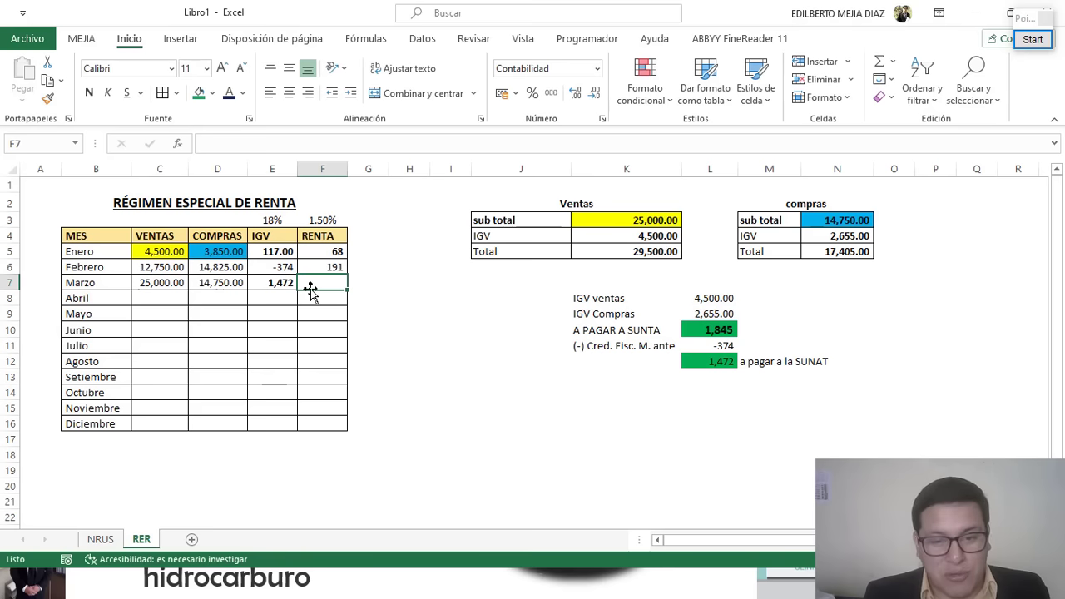
type("+")
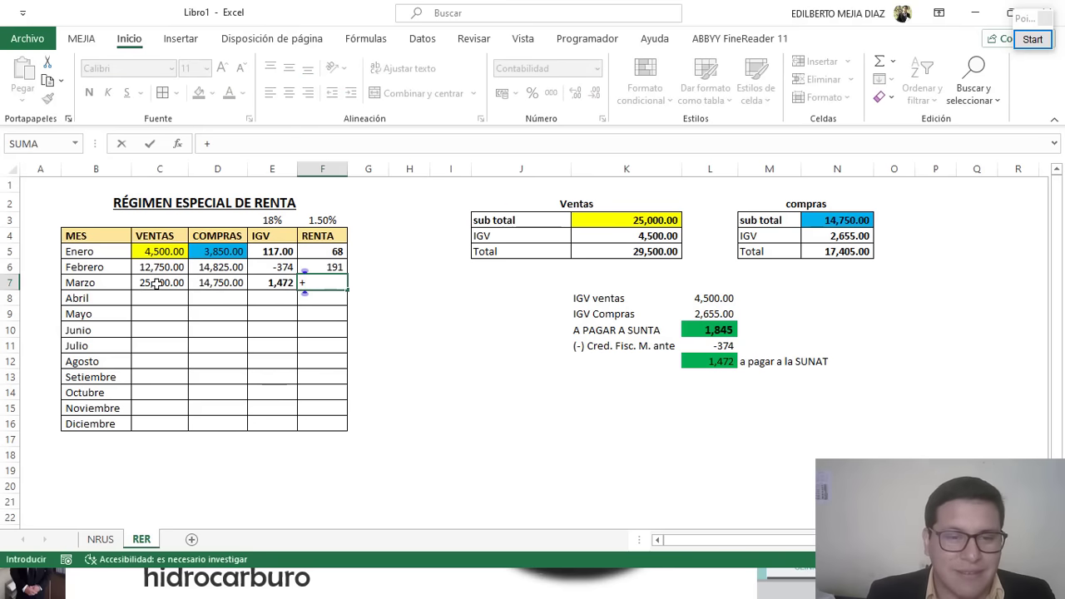
left_click(156, 284)
type("*")
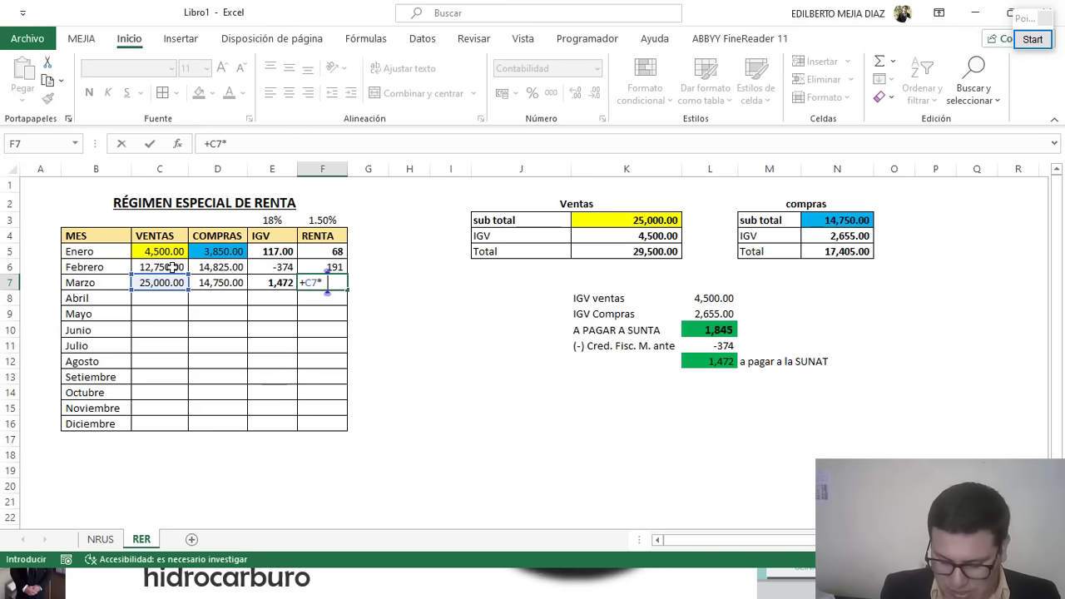
type("1.5%")
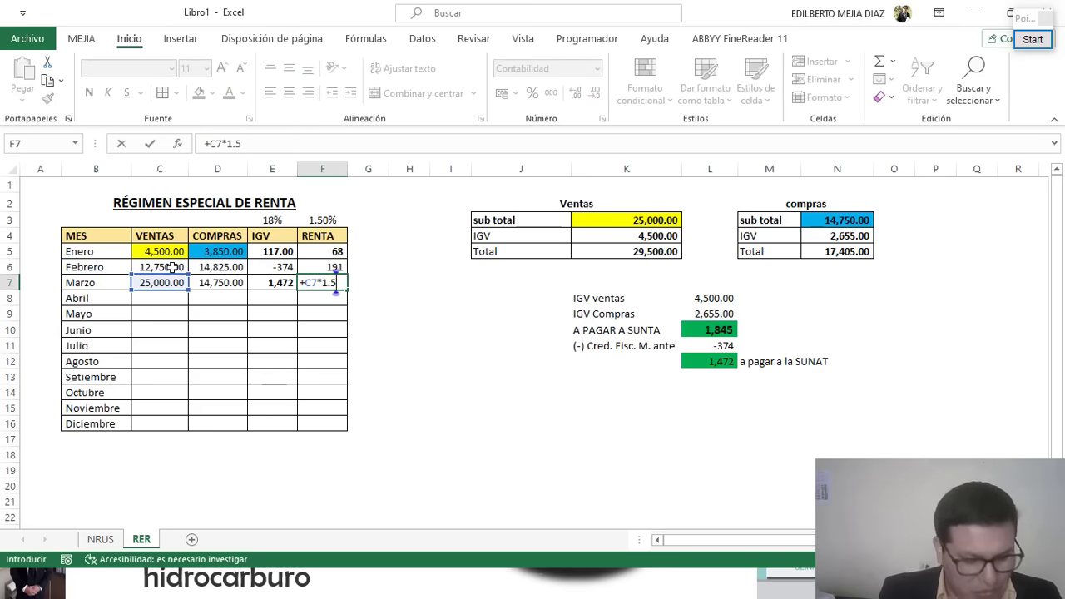
key("Return")
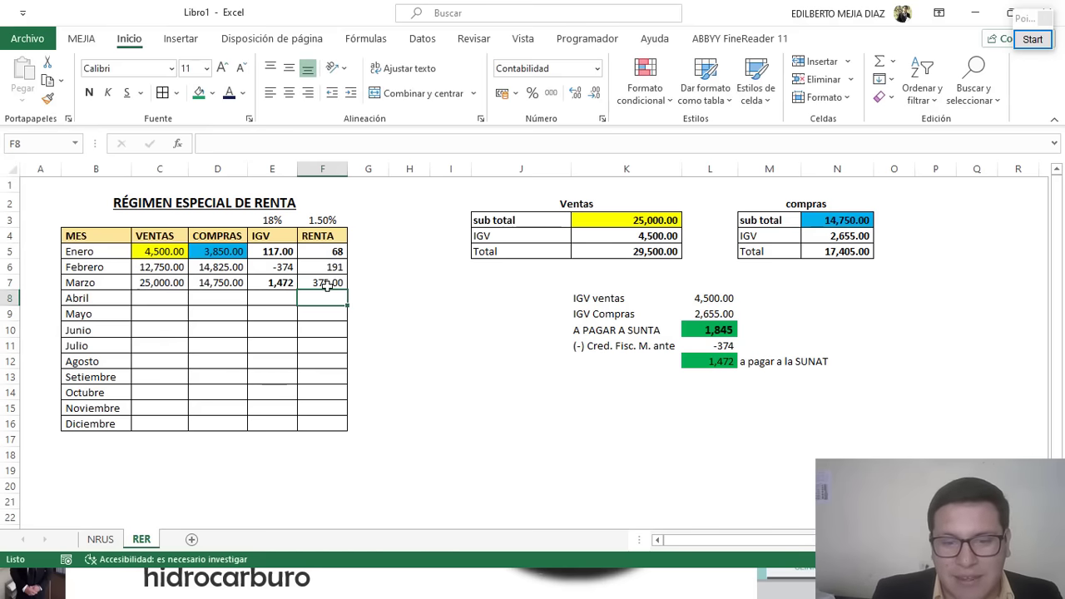
Make March's 375.00 renta value bold.
left_click(327, 284)
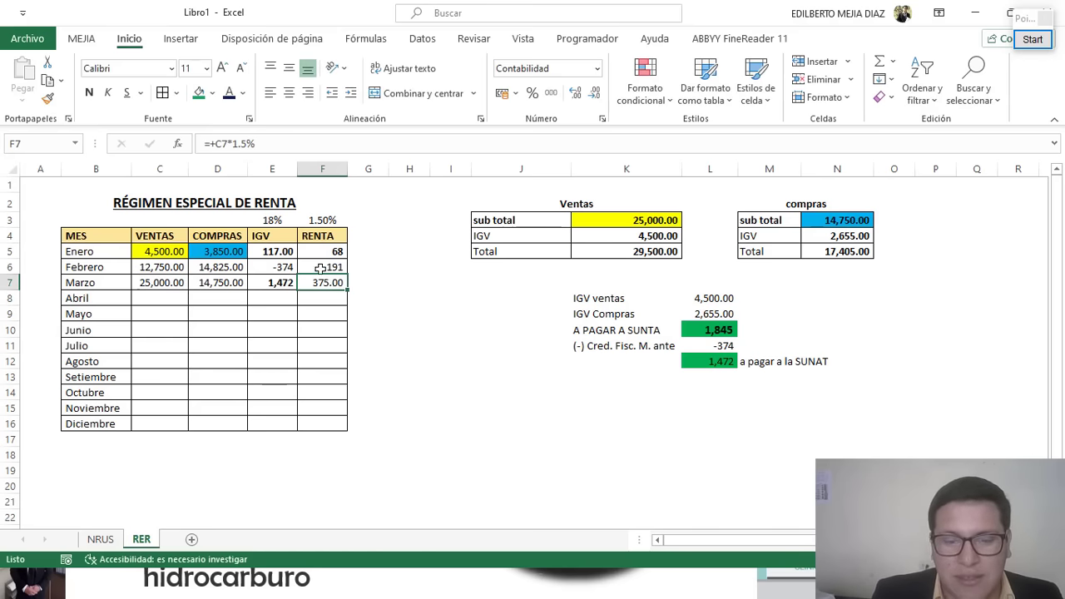
left_click(91, 92)
left_click(447, 313)
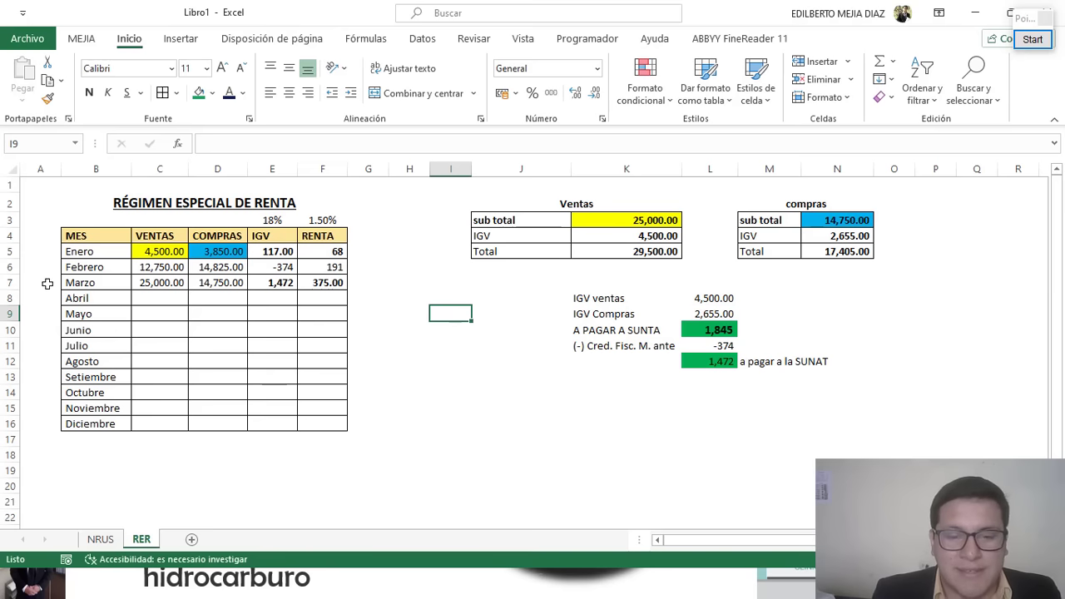
left_click(409, 298)
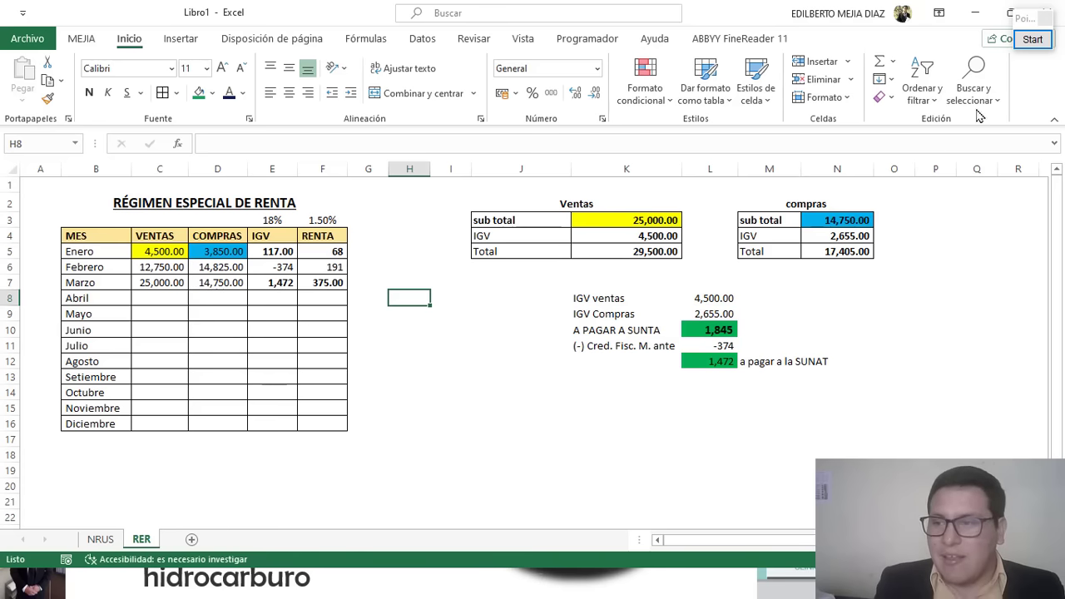
left_click(1023, 45)
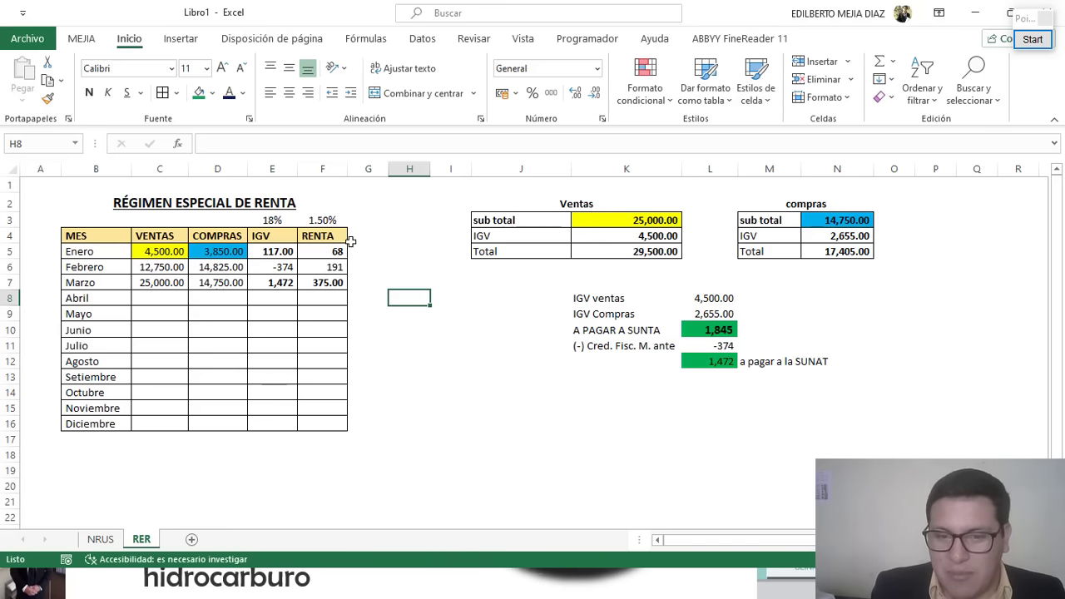
Copy the RENTA column F4:F16 into column H and retitle its header 'trabajadores'.
left_click_drag(329, 239, 326, 421)
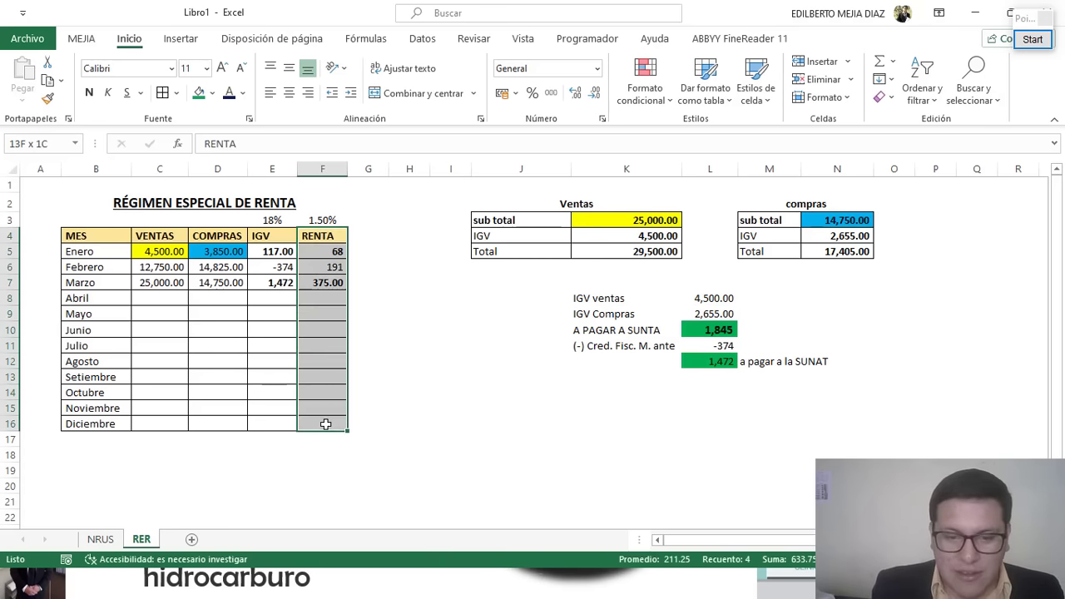
key("ctrl+c")
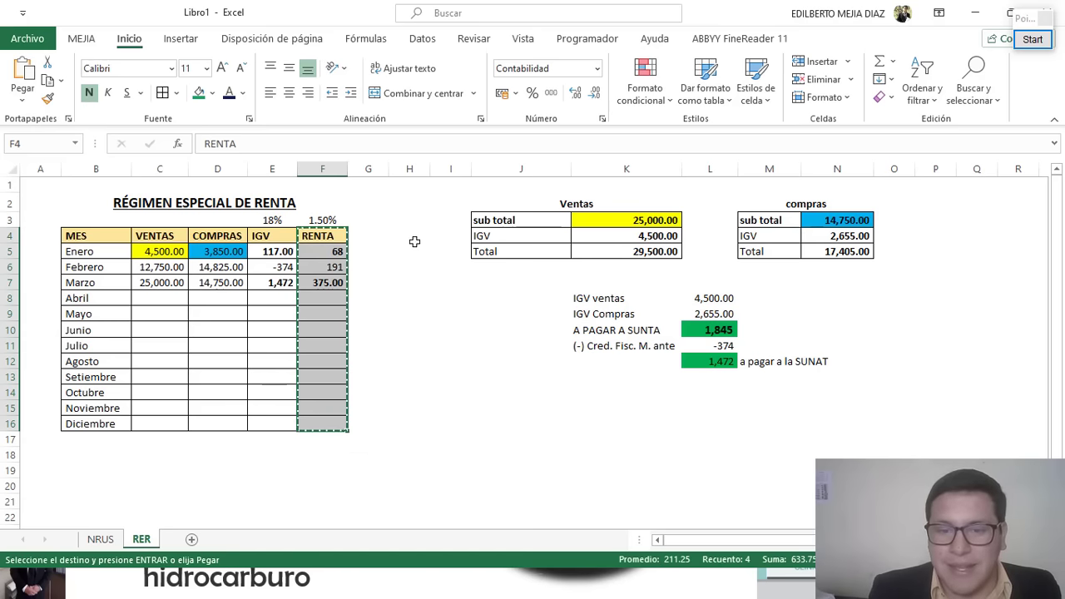
left_click(411, 237)
key("ctrl+v")
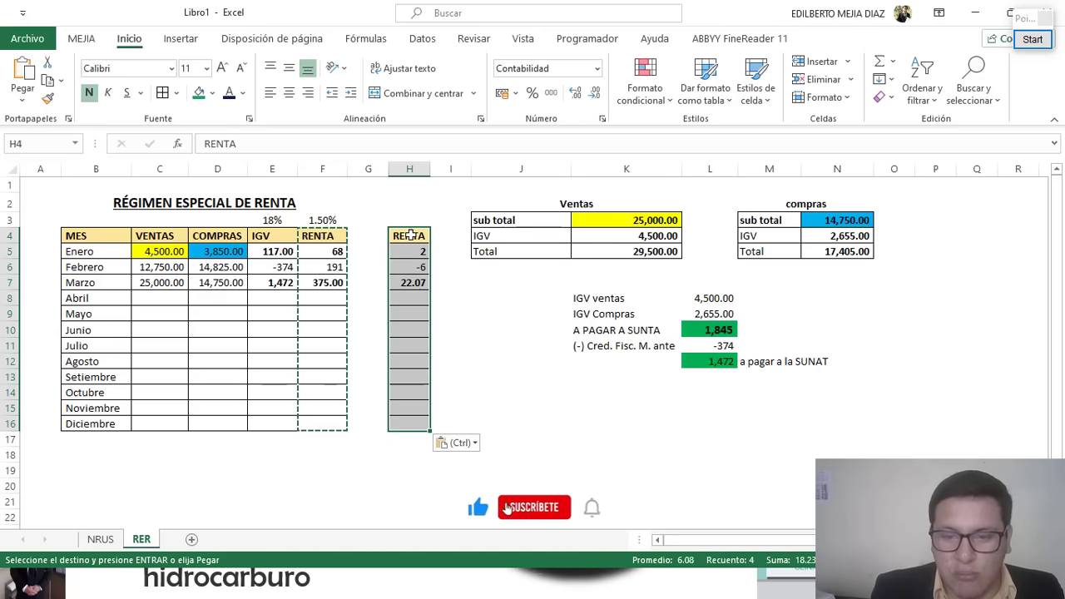
left_click(411, 237)
type("trabajadores")
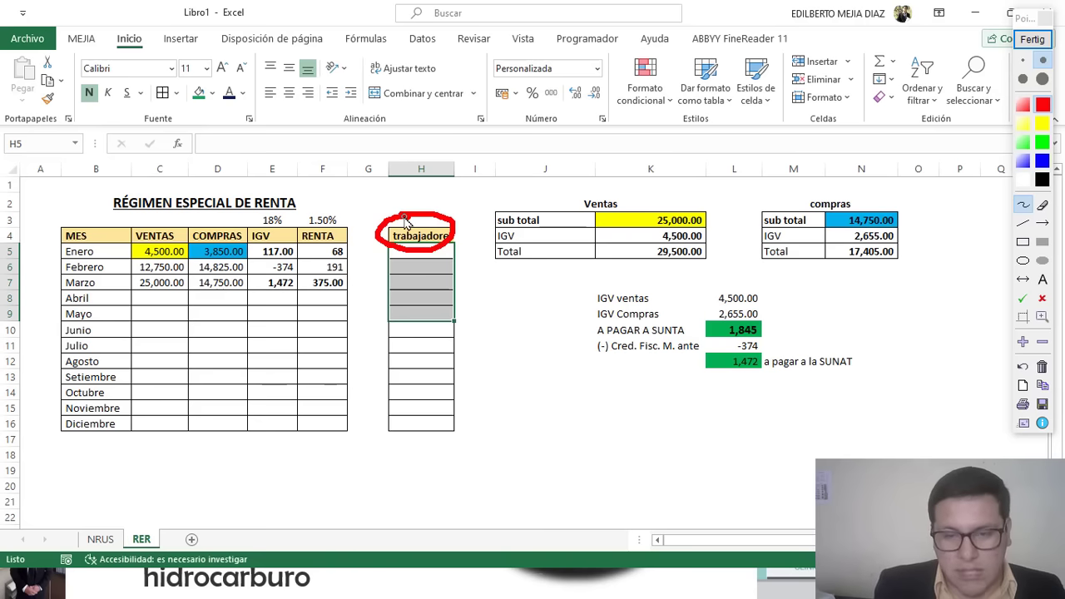
left_click_drag(381, 183, 389, 198)
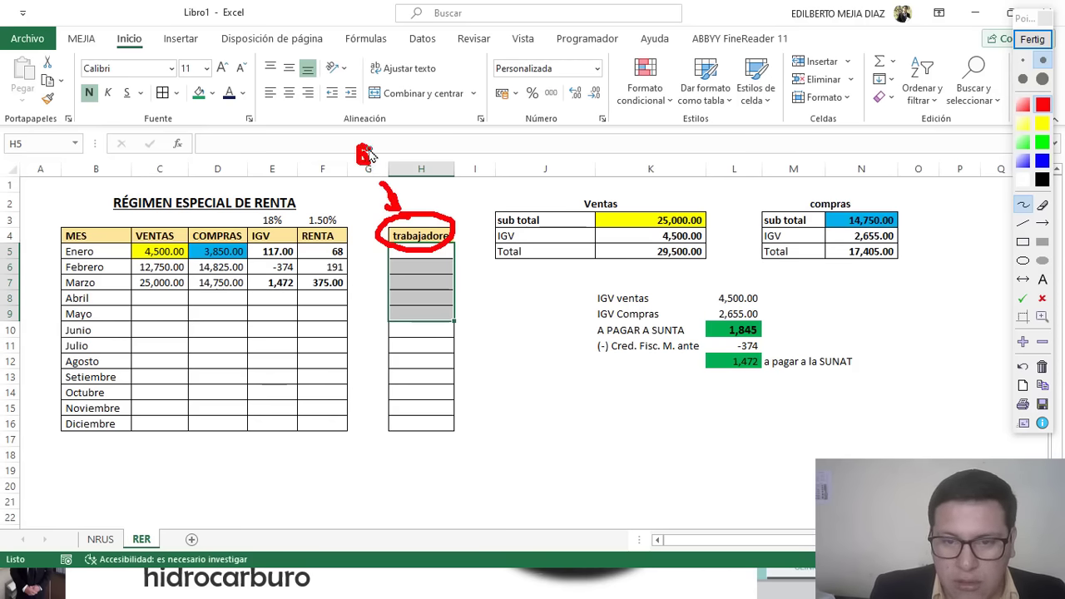
mouse_move(393, 148)
left_mouse_down()
mouse_move(382, 165)
mouse_move(421, 142)
mouse_move(436, 167)
left_mouse_up()
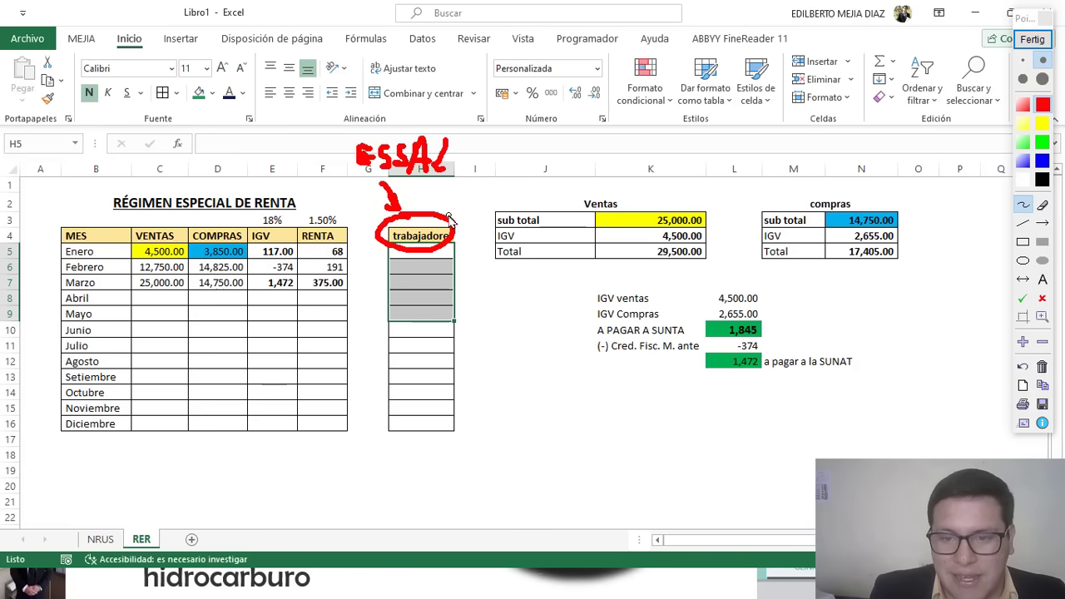
mouse_move(448, 218)
left_mouse_down()
mouse_move(485, 184)
mouse_move(482, 198)
left_mouse_up()
mouse_move(503, 163)
left_mouse_down()
mouse_move(505, 178)
mouse_move(540, 165)
mouse_move(552, 176)
left_mouse_up()
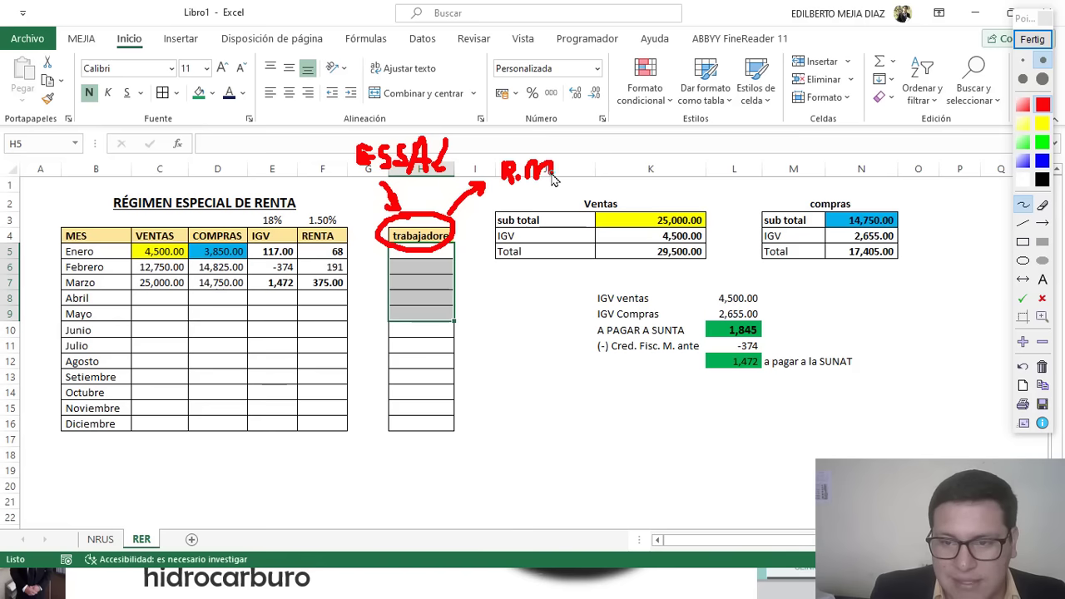
mouse_move(449, 250)
left_mouse_down()
mouse_move(466, 279)
mouse_move(449, 285)
mouse_move(488, 272)
mouse_move(491, 296)
mouse_move(522, 279)
mouse_move(519, 289)
left_mouse_up()
left_click(496, 296)
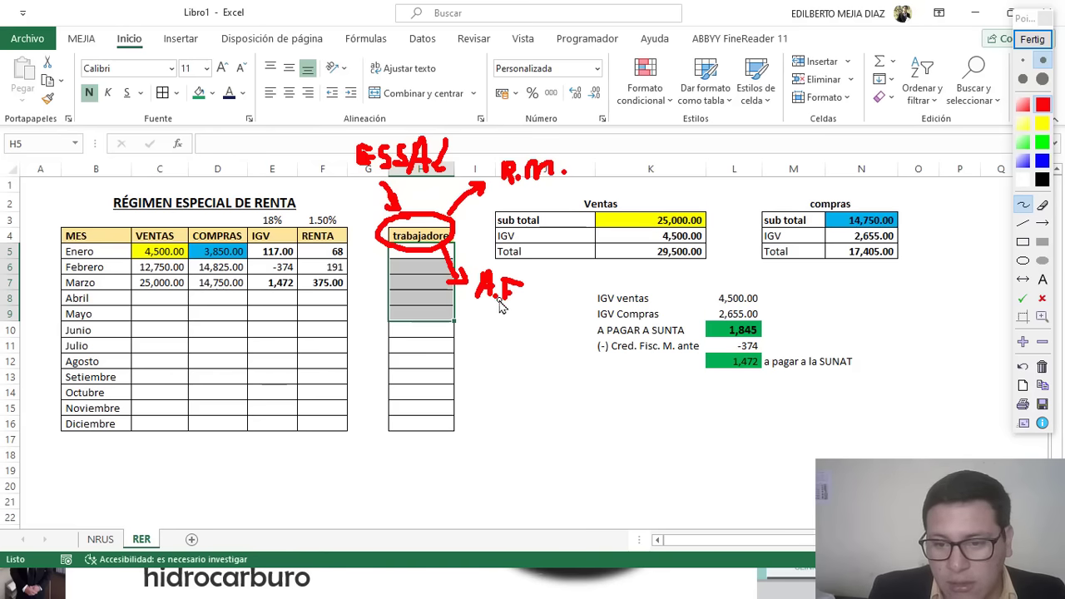
left_click(518, 305)
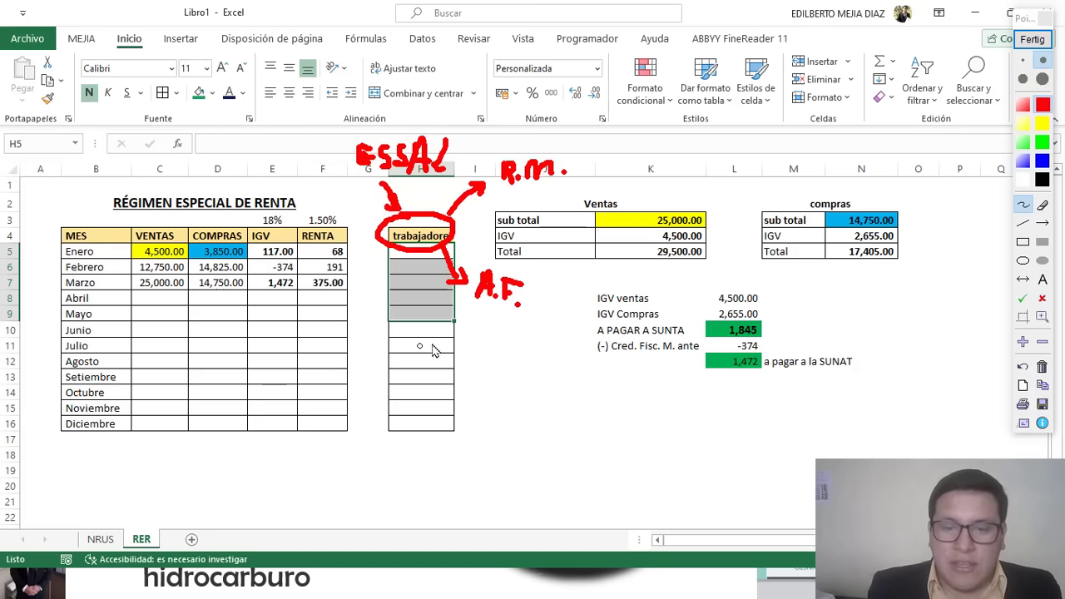
mouse_move(329, 125)
left_mouse_down()
mouse_move(588, 169)
mouse_move(344, 132)
left_mouse_up()
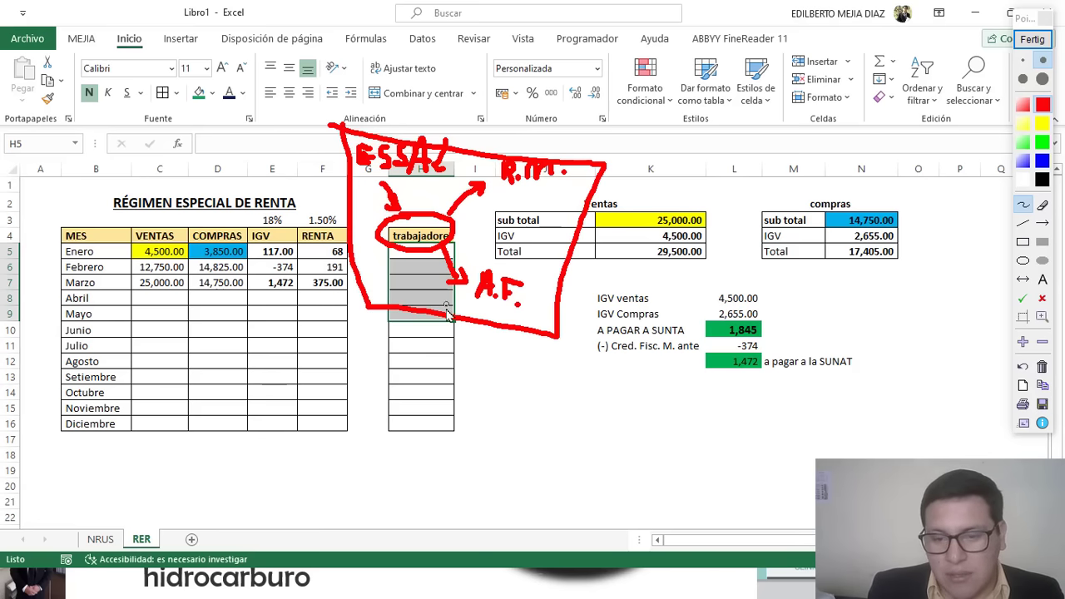
mouse_move(441, 317)
left_mouse_down()
mouse_move(468, 392)
mouse_move(471, 381)
left_mouse_up()
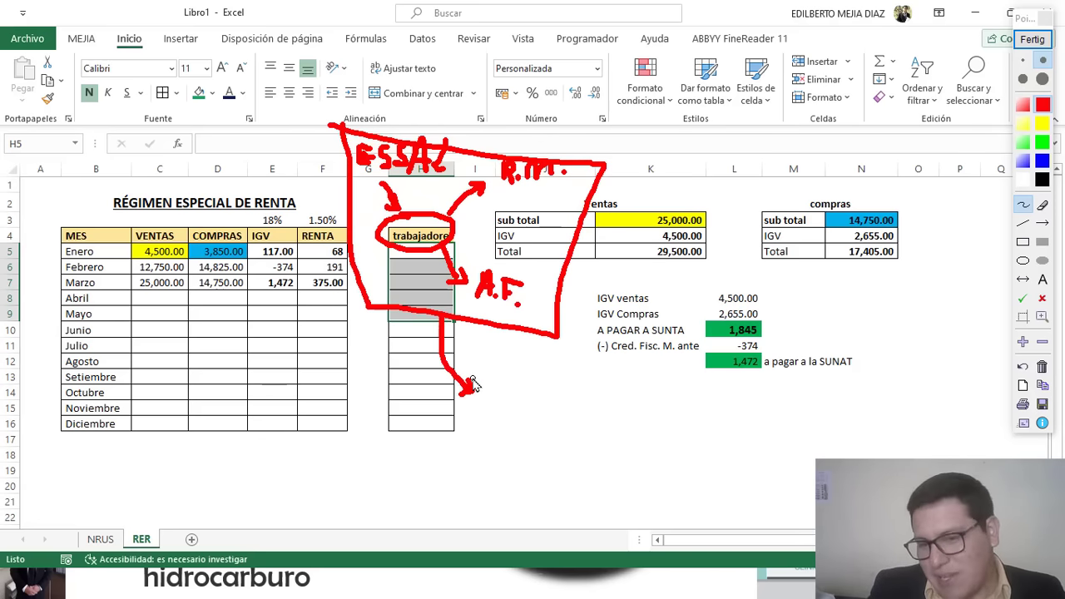
mouse_move(487, 380)
left_mouse_down()
mouse_move(489, 416)
mouse_move(502, 376)
mouse_move(496, 398)
mouse_move(531, 424)
mouse_move(518, 424)
mouse_move(547, 435)
left_mouse_up()
left_click_drag(569, 399, 558, 441)
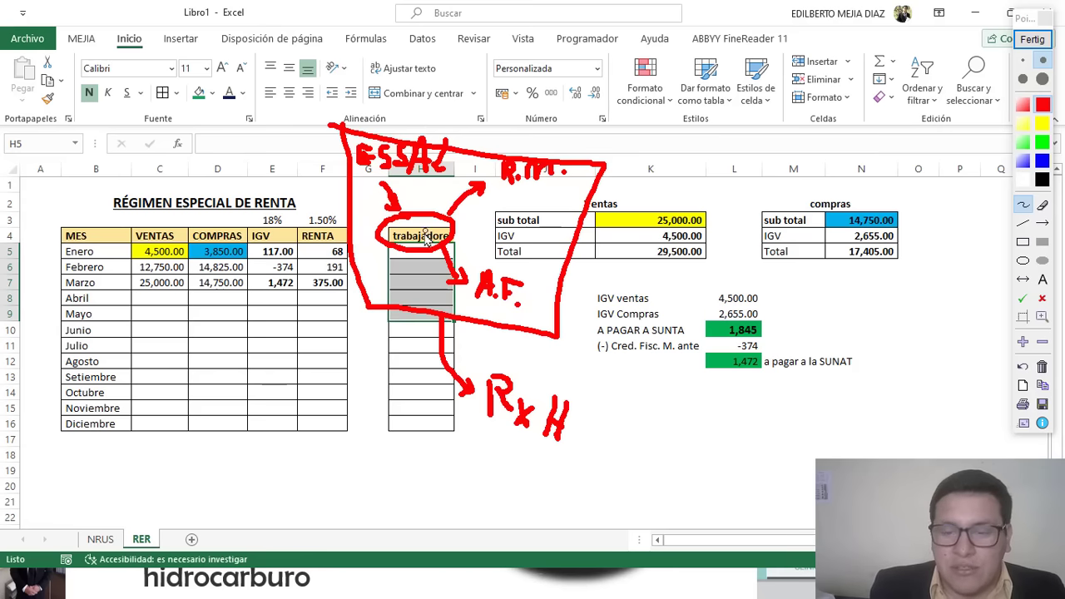
left_click_drag(487, 456, 490, 491)
mouse_move(523, 503)
left_mouse_down()
mouse_move(543, 498)
mouse_move(549, 518)
mouse_move(571, 498)
mouse_move(578, 516)
mouse_move(596, 498)
mouse_move(616, 521)
left_mouse_up()
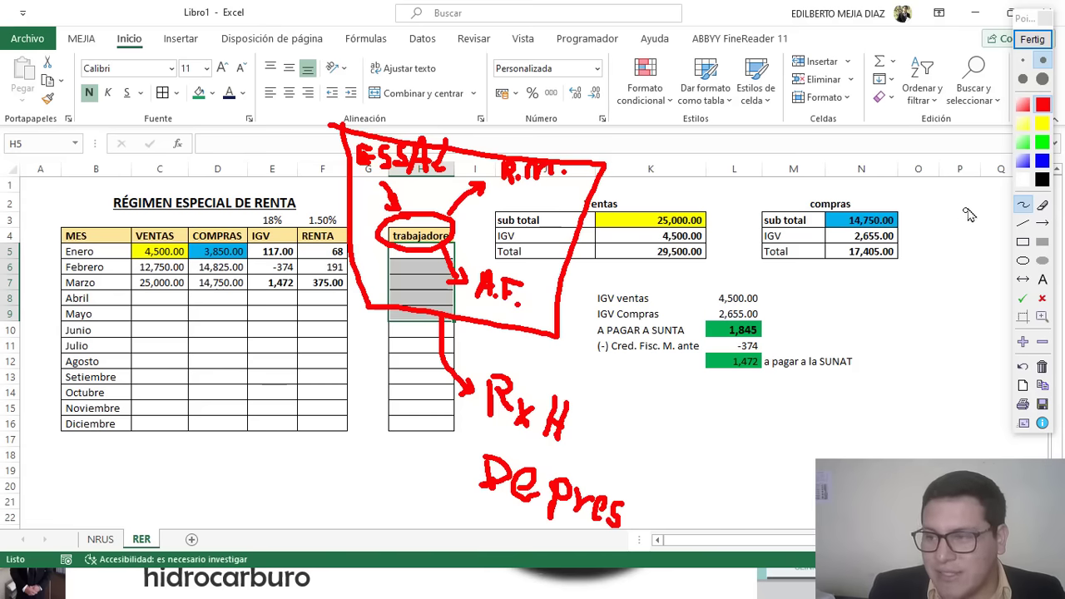
mouse_move(391, 316)
left_mouse_down()
mouse_move(400, 482)
mouse_move(623, 548)
mouse_move(647, 541)
left_mouse_up()
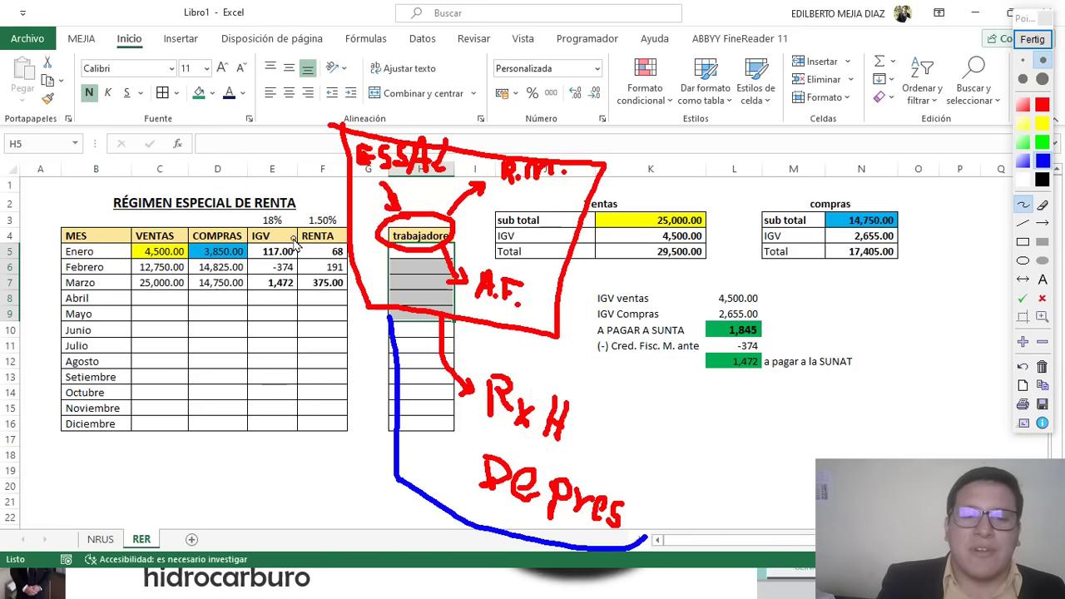
left_click_drag(310, 182, 318, 215)
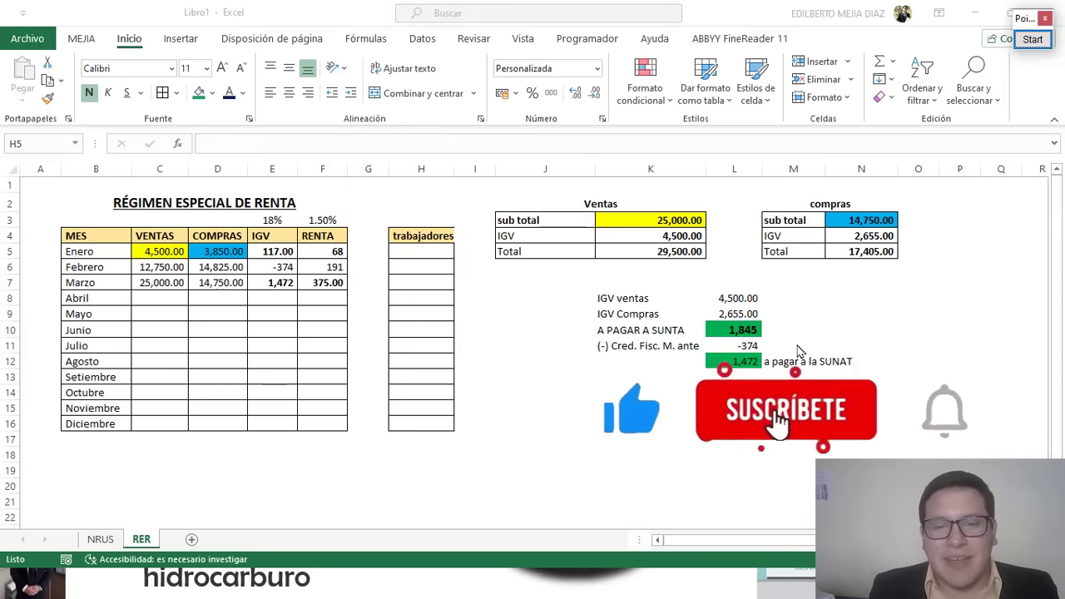
left_click(1035, 42)
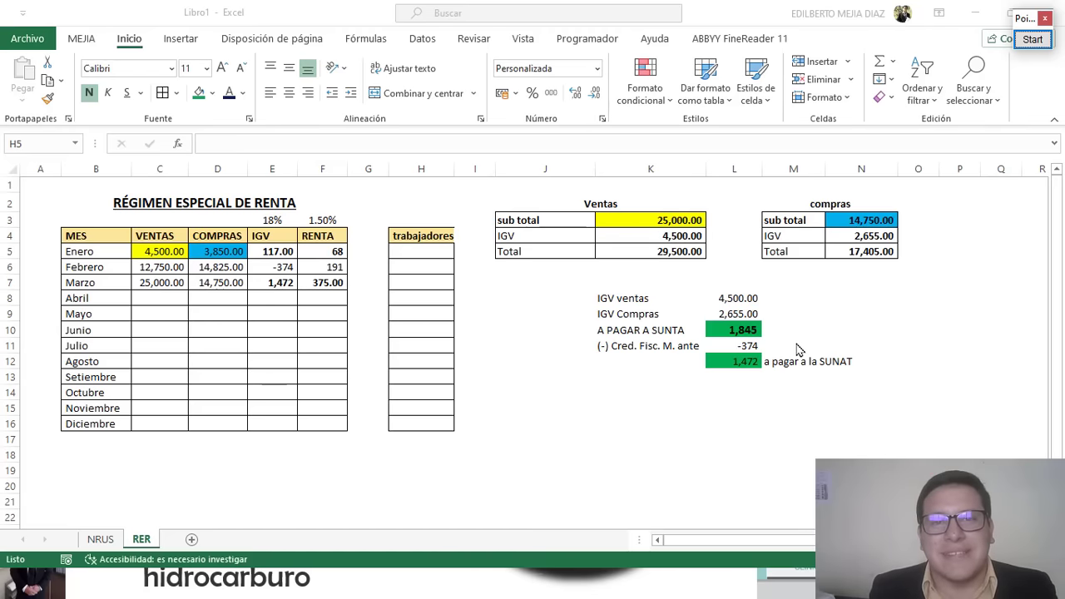